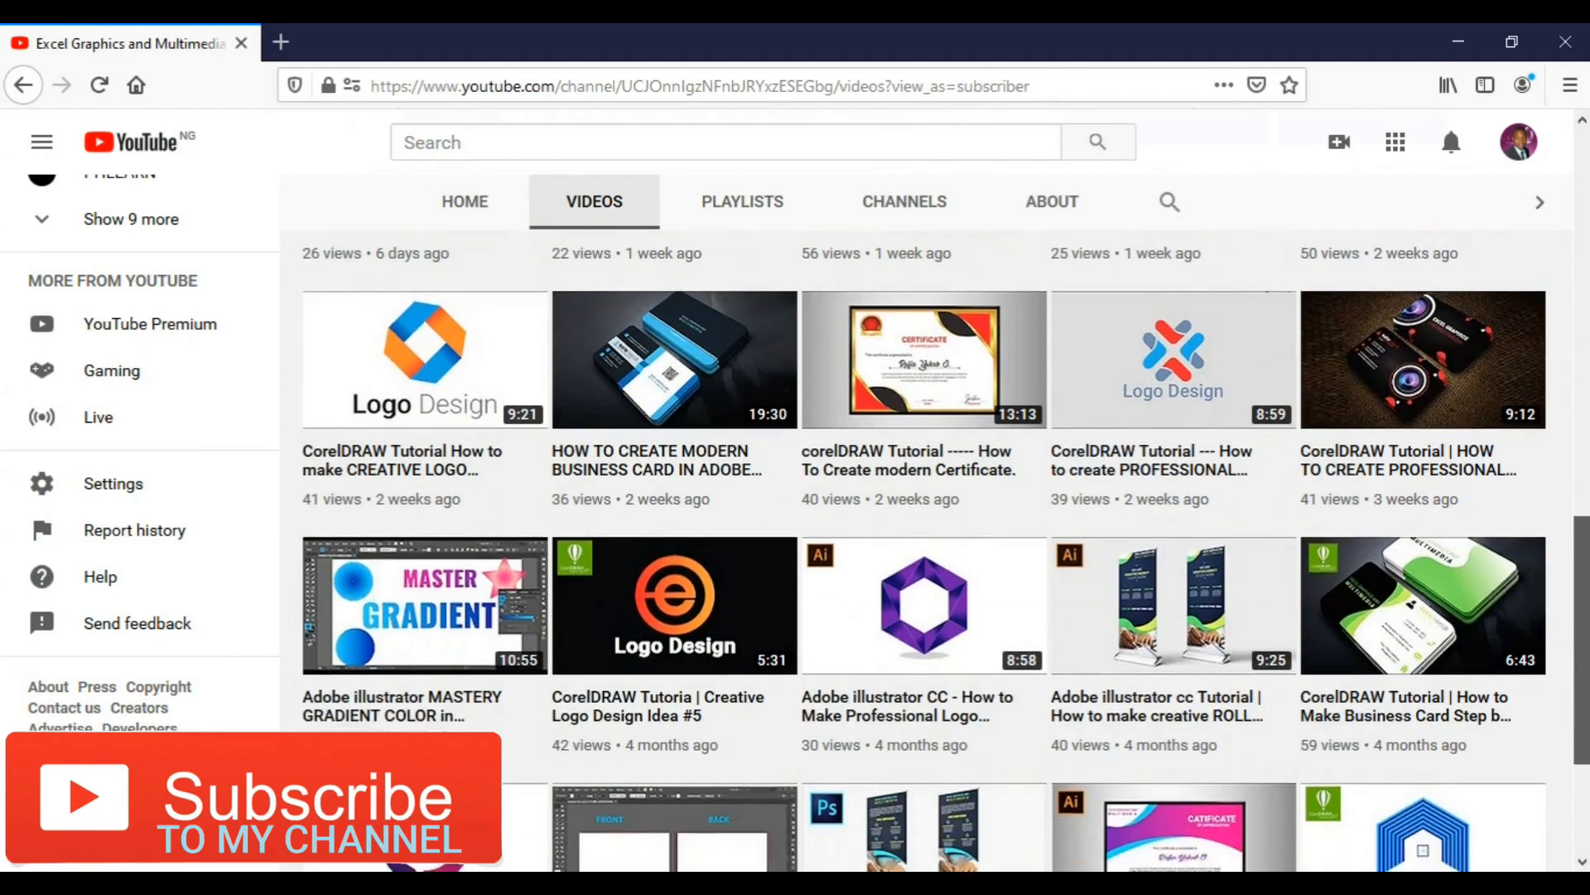
pyautogui.scroll(1, 923, 551)
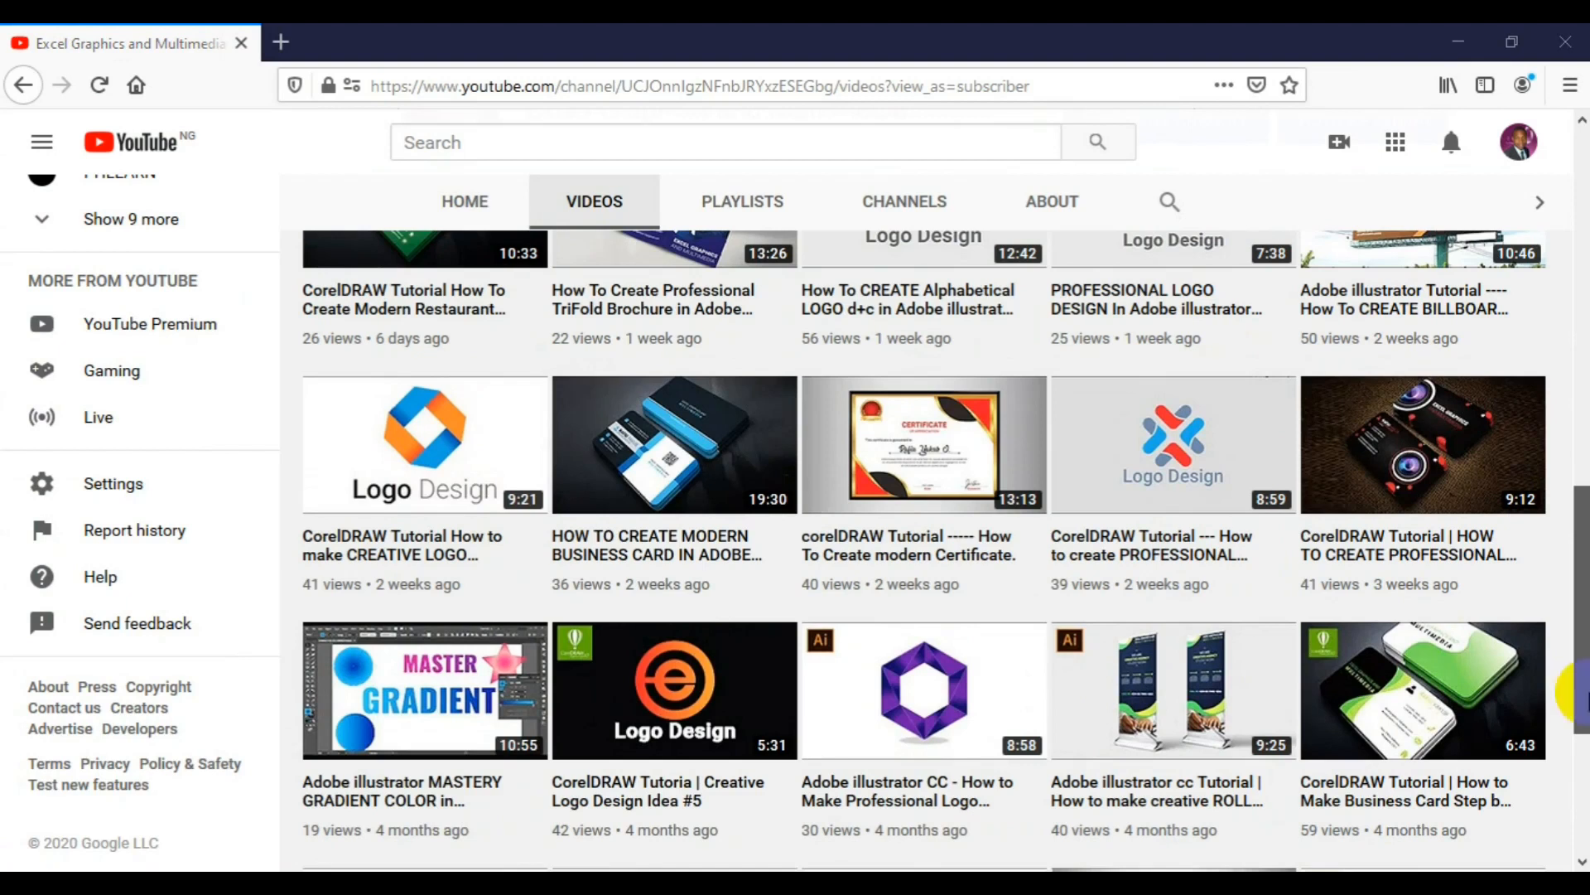
pyautogui.scroll(3, 1582, 630)
pyautogui.scroll(-2, 1583, 521)
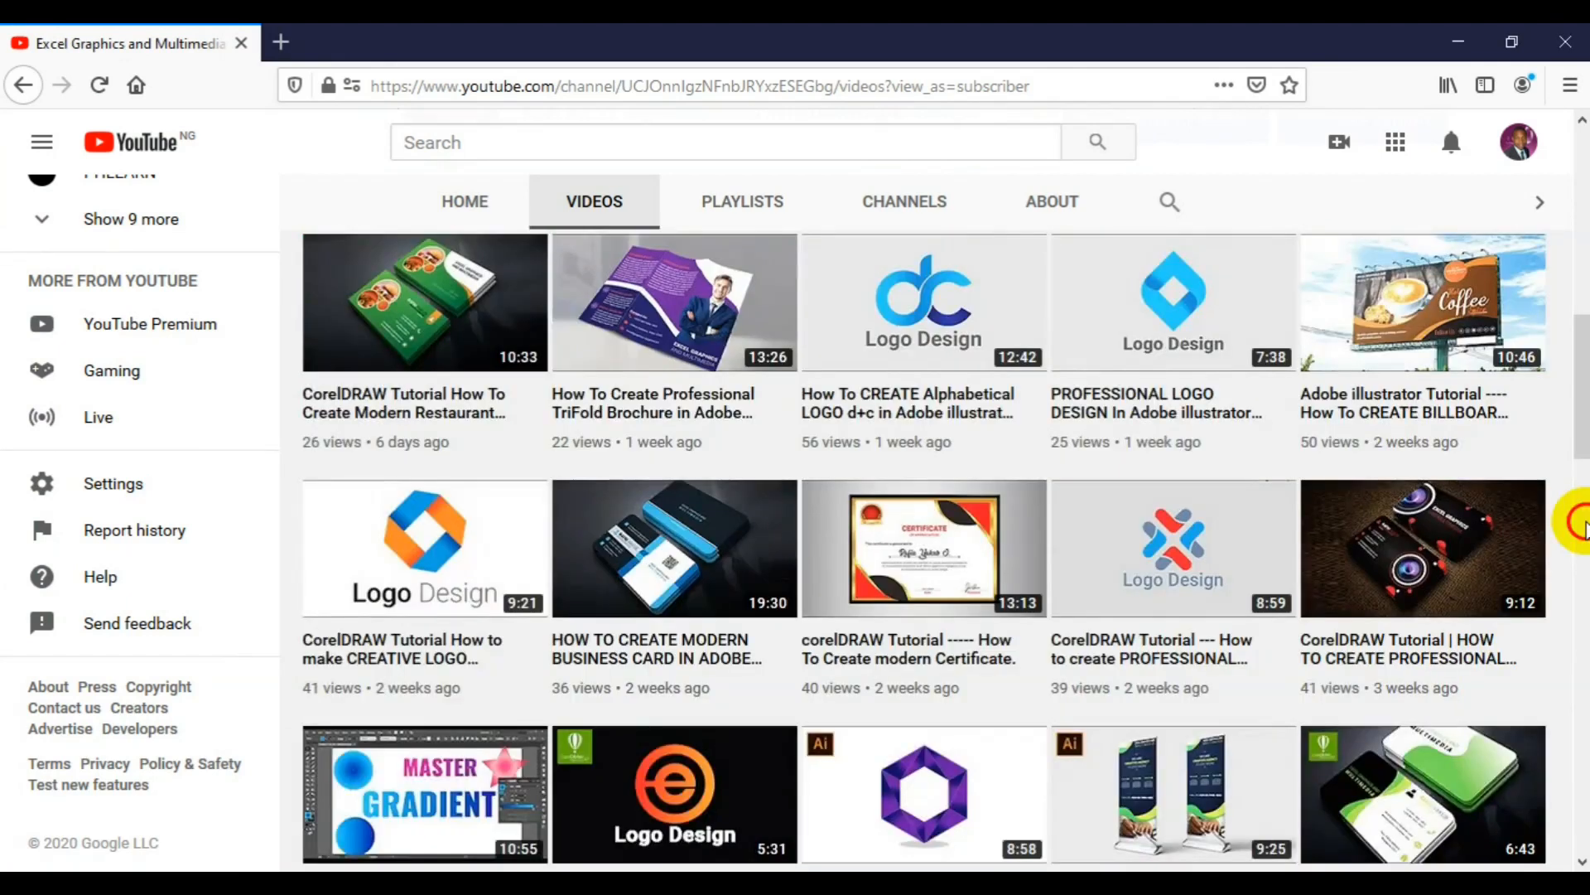
pyautogui.moveTo(1582, 369); pyautogui.dragTo(1585, 288)
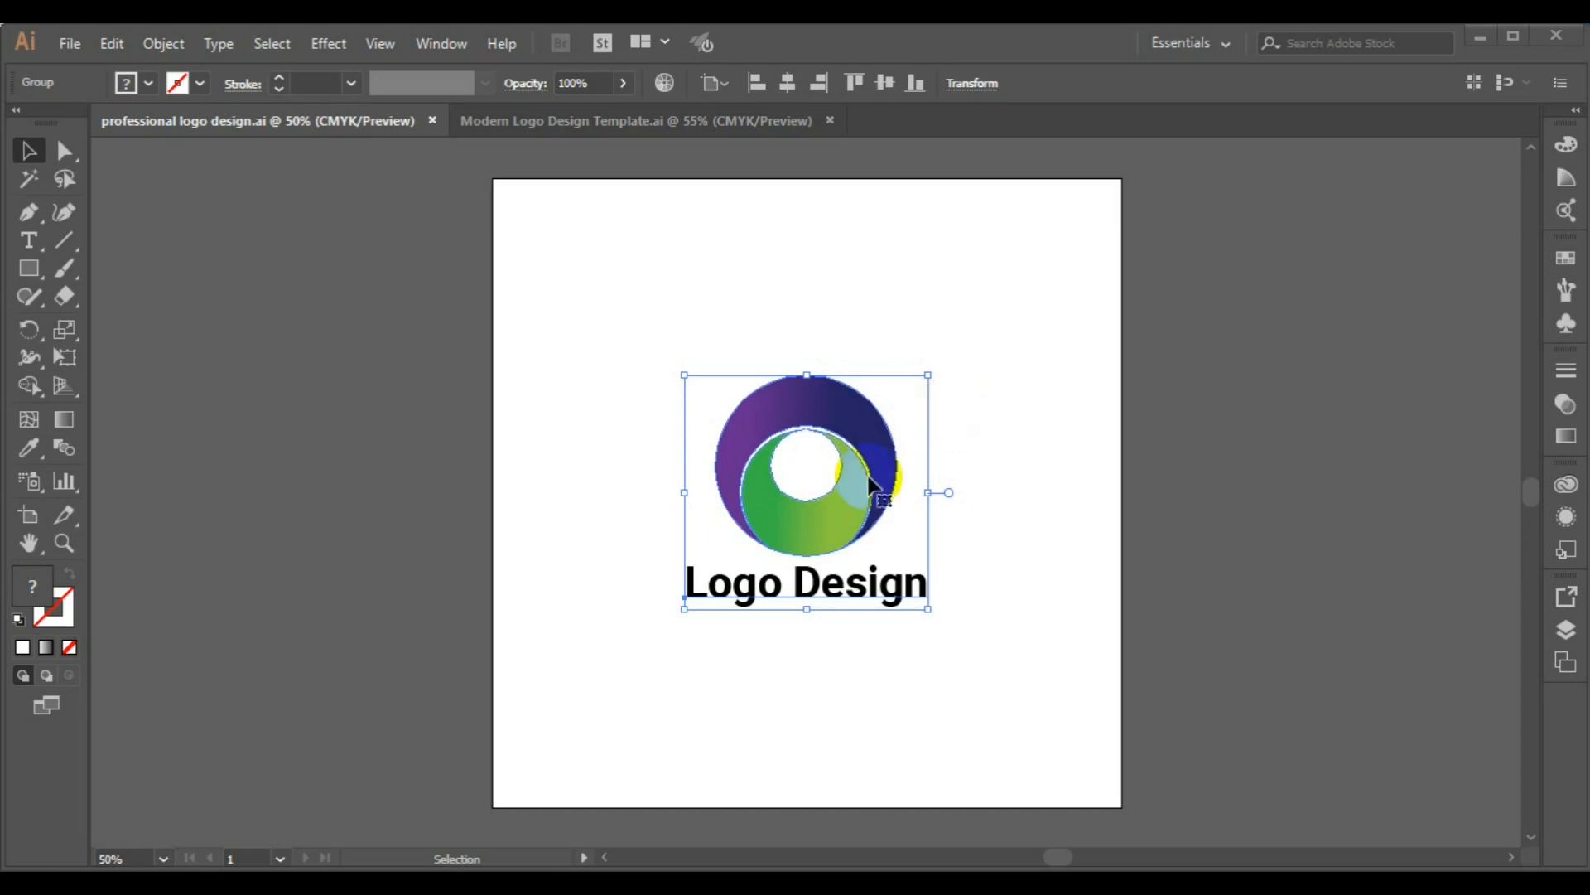
# - Scale down the finished logo group and place it in the artboard's upper-right corner as a reference
pyautogui.moveTo(841, 514); pyautogui.dragTo(912, 474)
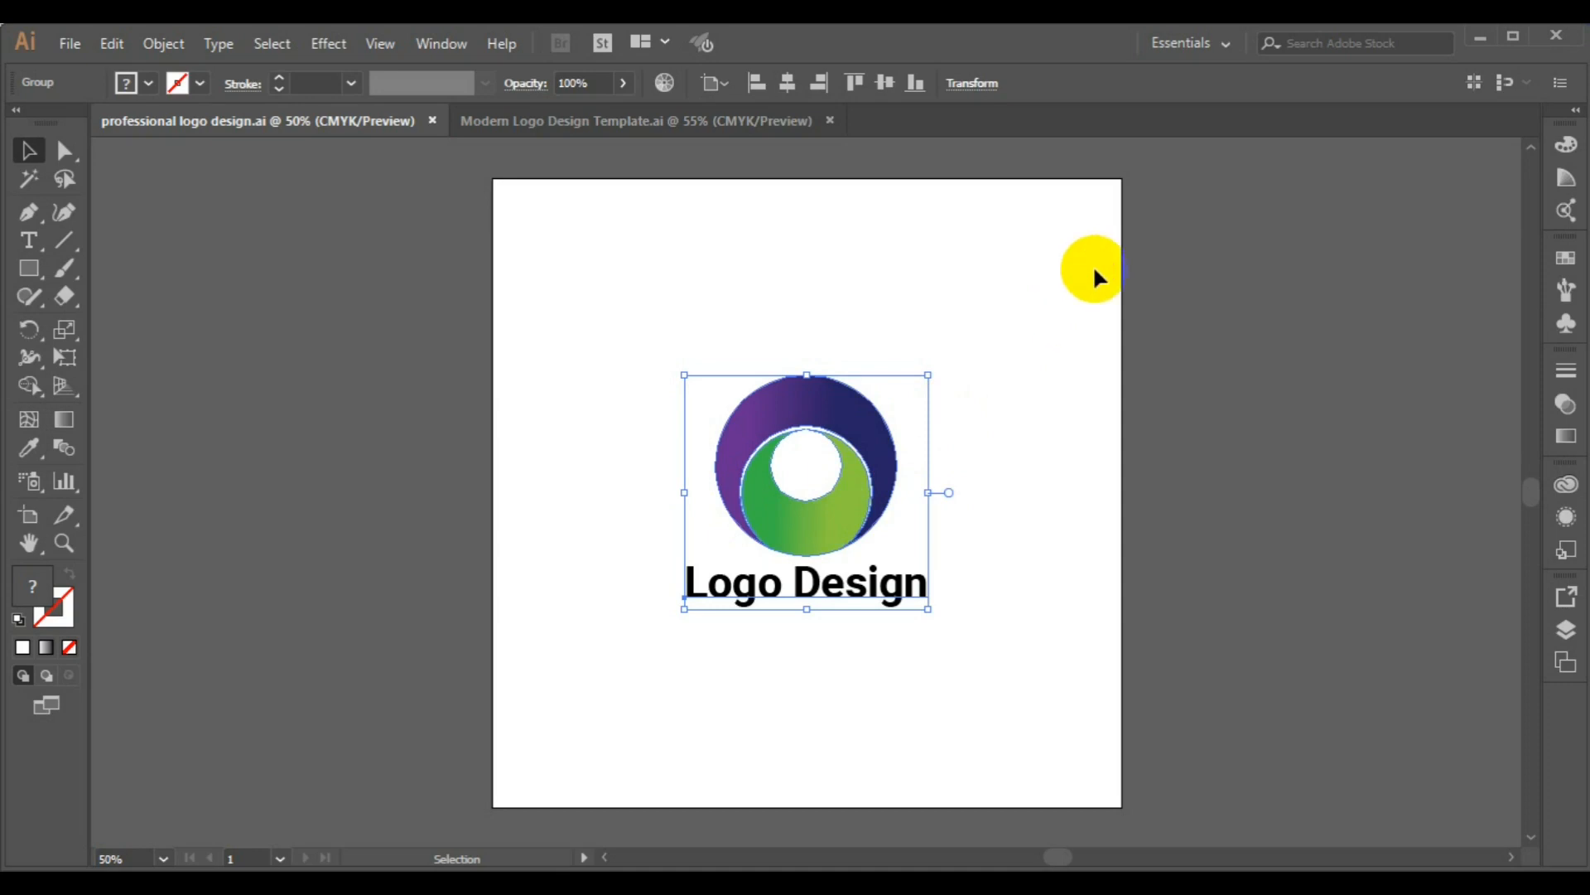
pyautogui.moveTo(838, 500); pyautogui.dragTo(1090, 350)
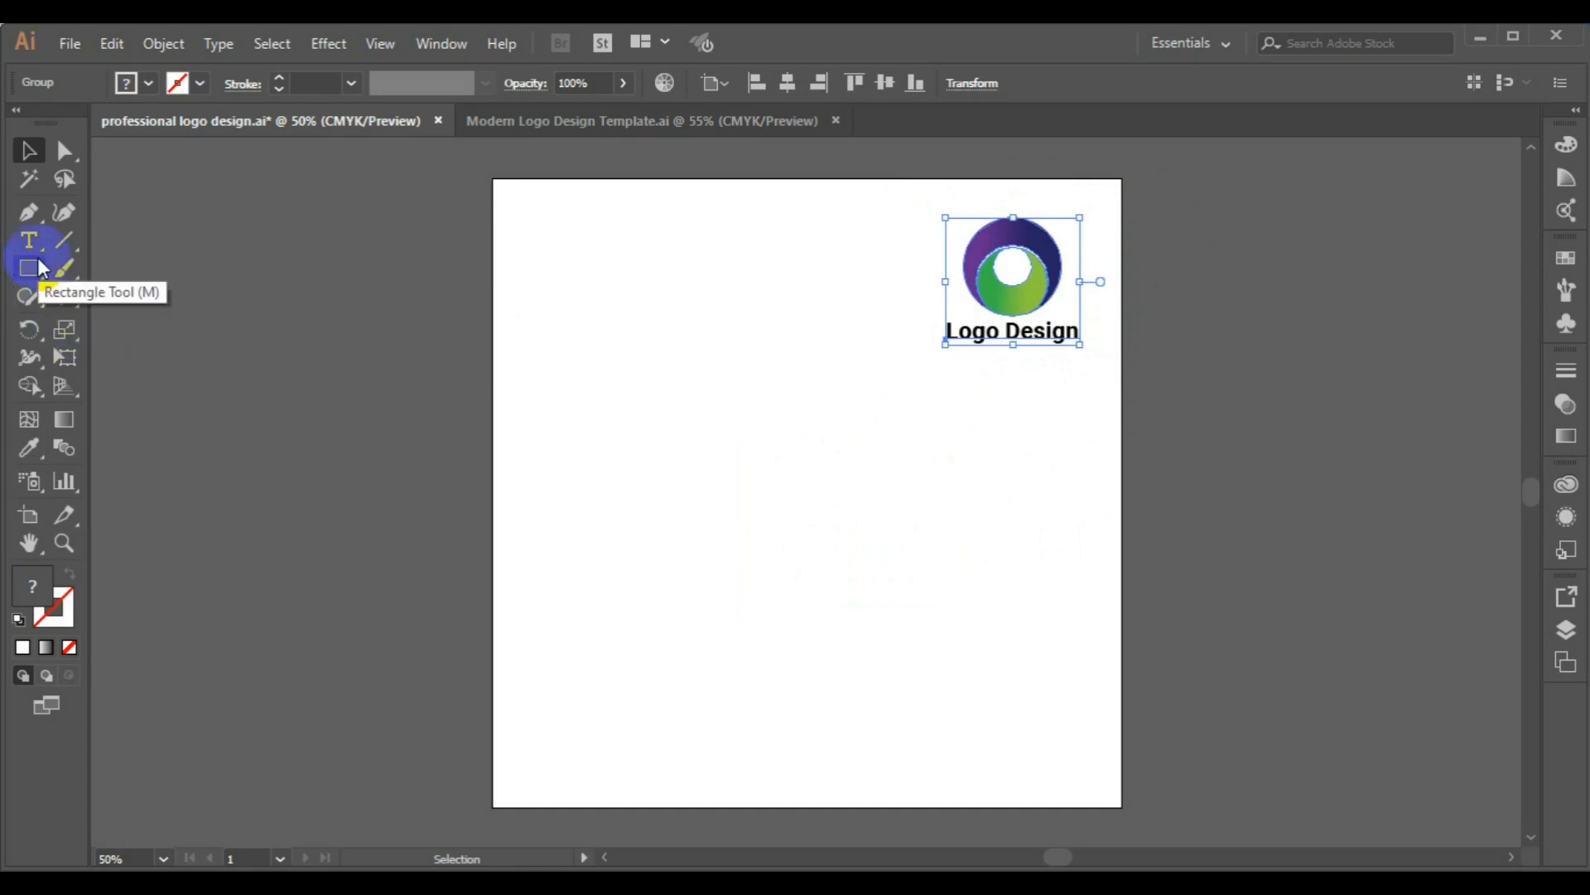
pyautogui.click(201, 338)
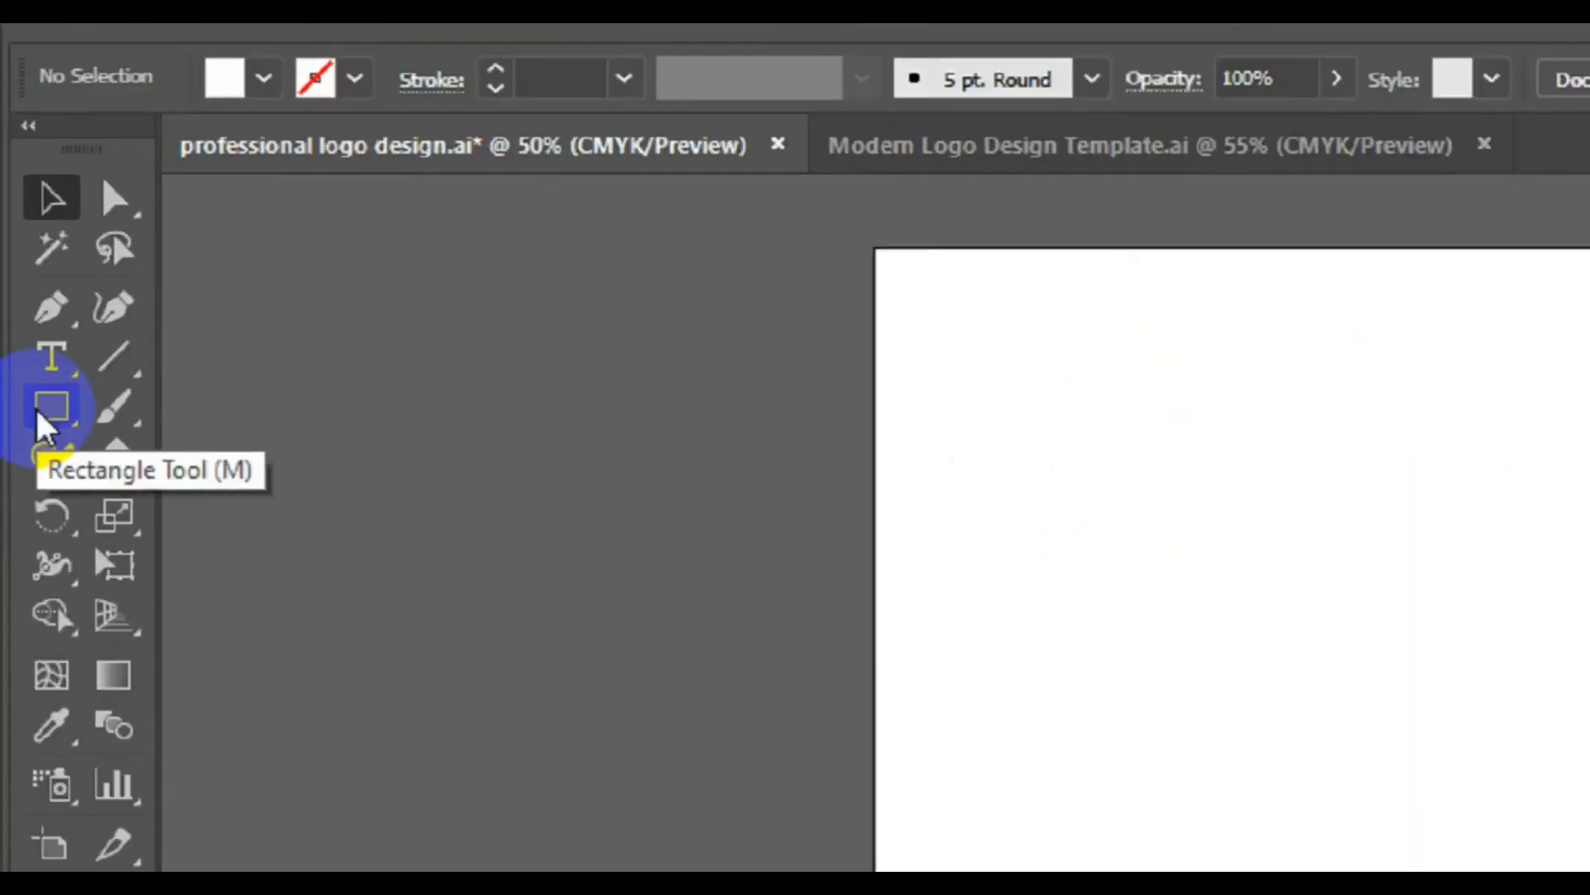
# - Activate the Ellipse tool with the fill set to None and the stroke set to Black
pyautogui.click(65, 417)
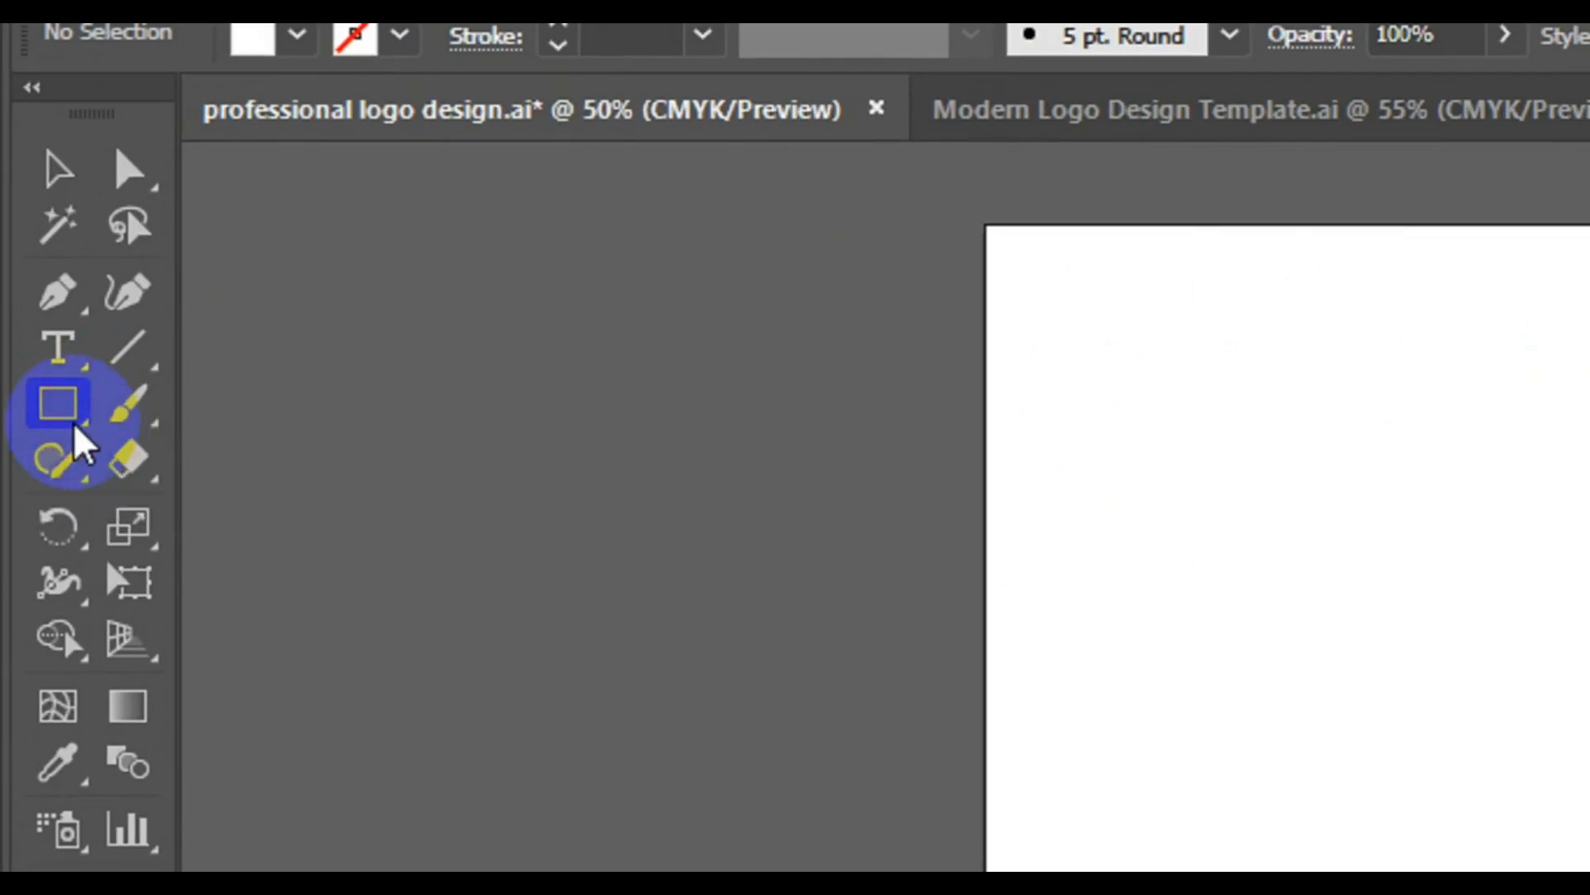
pyautogui.moveTo(79, 439); pyautogui.dragTo(261, 527)
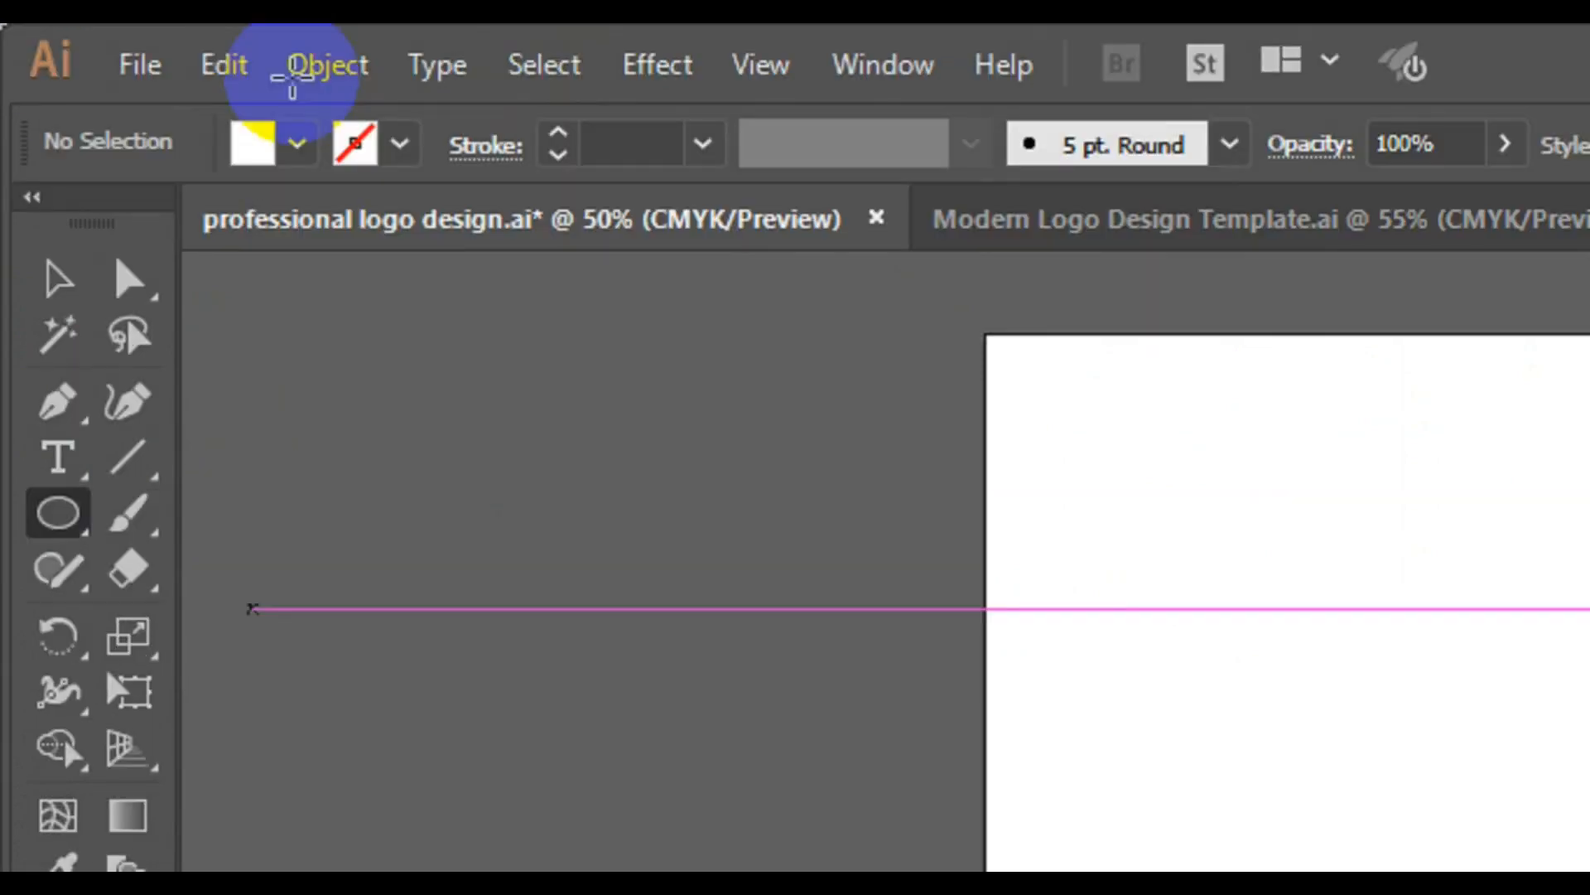
pyautogui.click(297, 144)
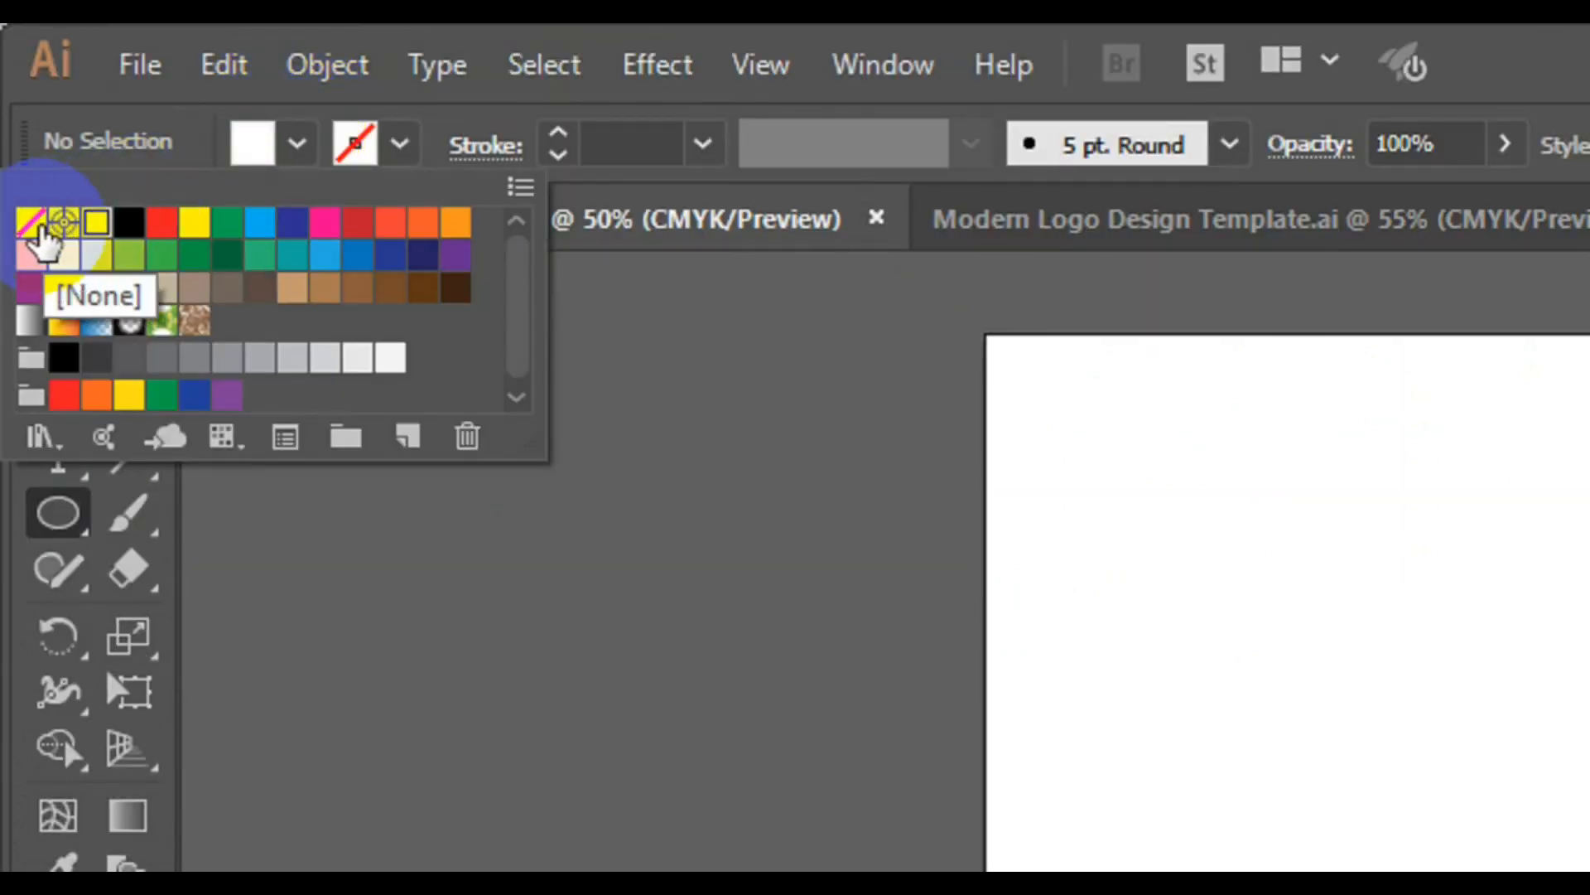
pyautogui.click(31, 222)
pyautogui.click(399, 145)
pyautogui.click(389, 161)
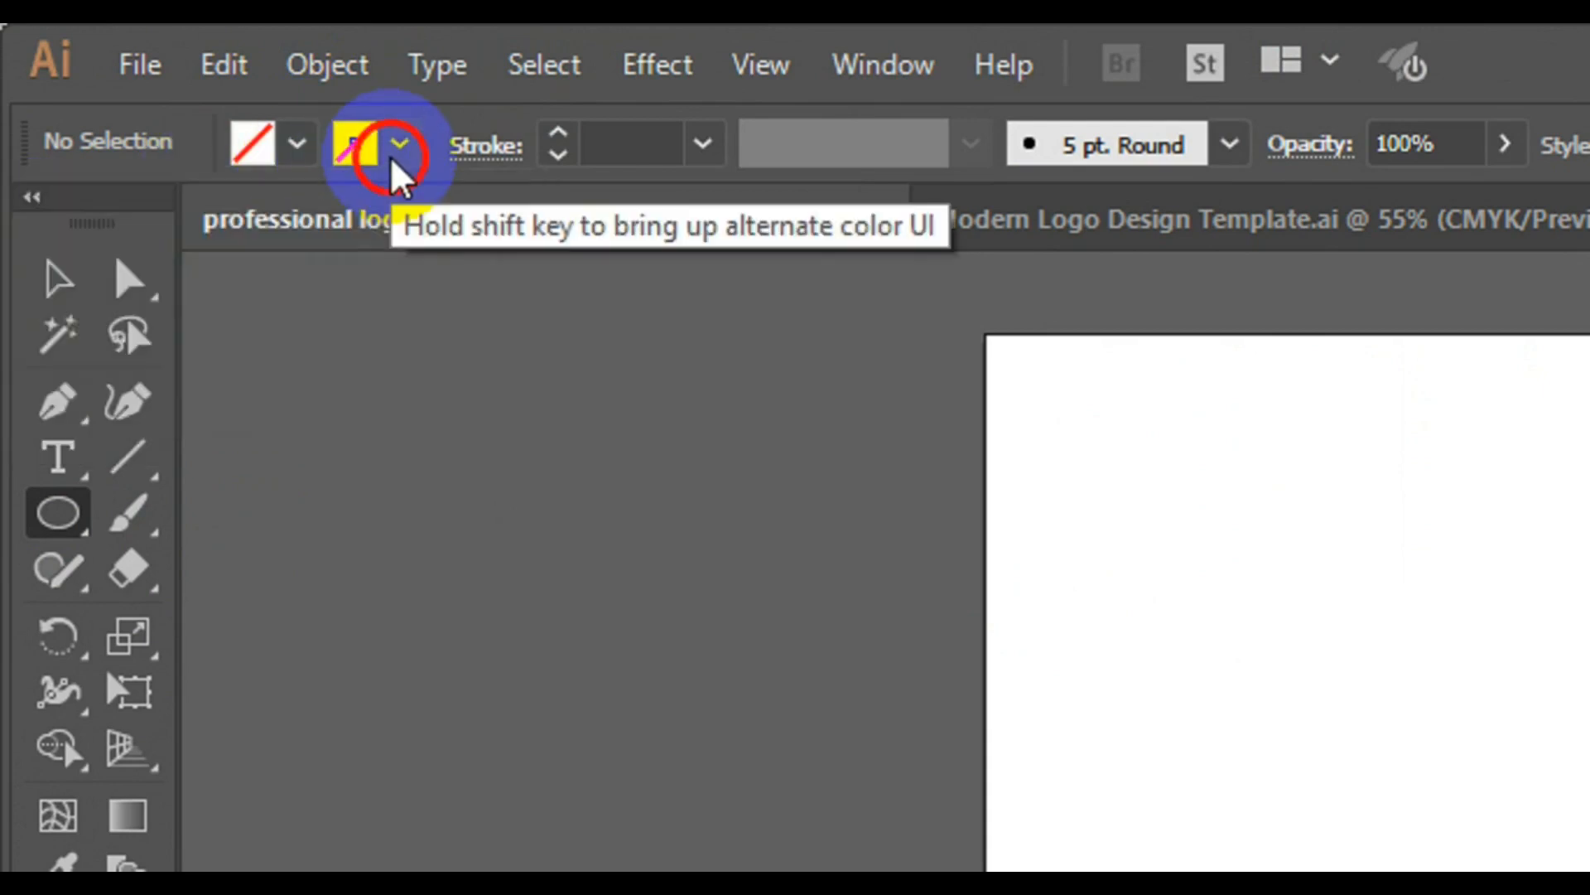
pyautogui.click(389, 161)
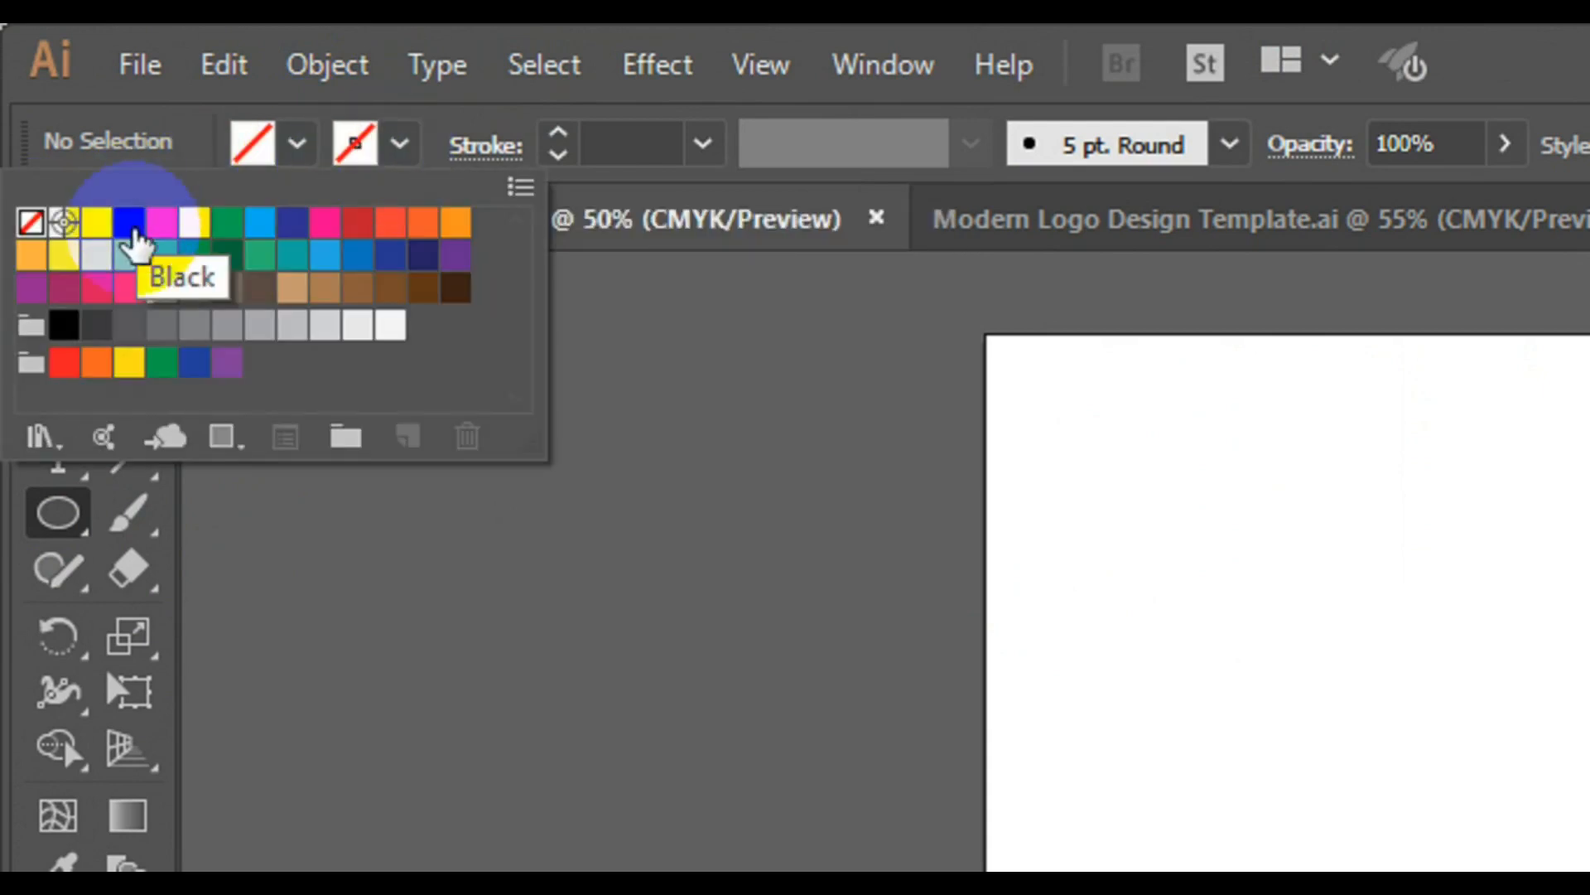
pyautogui.click(131, 222)
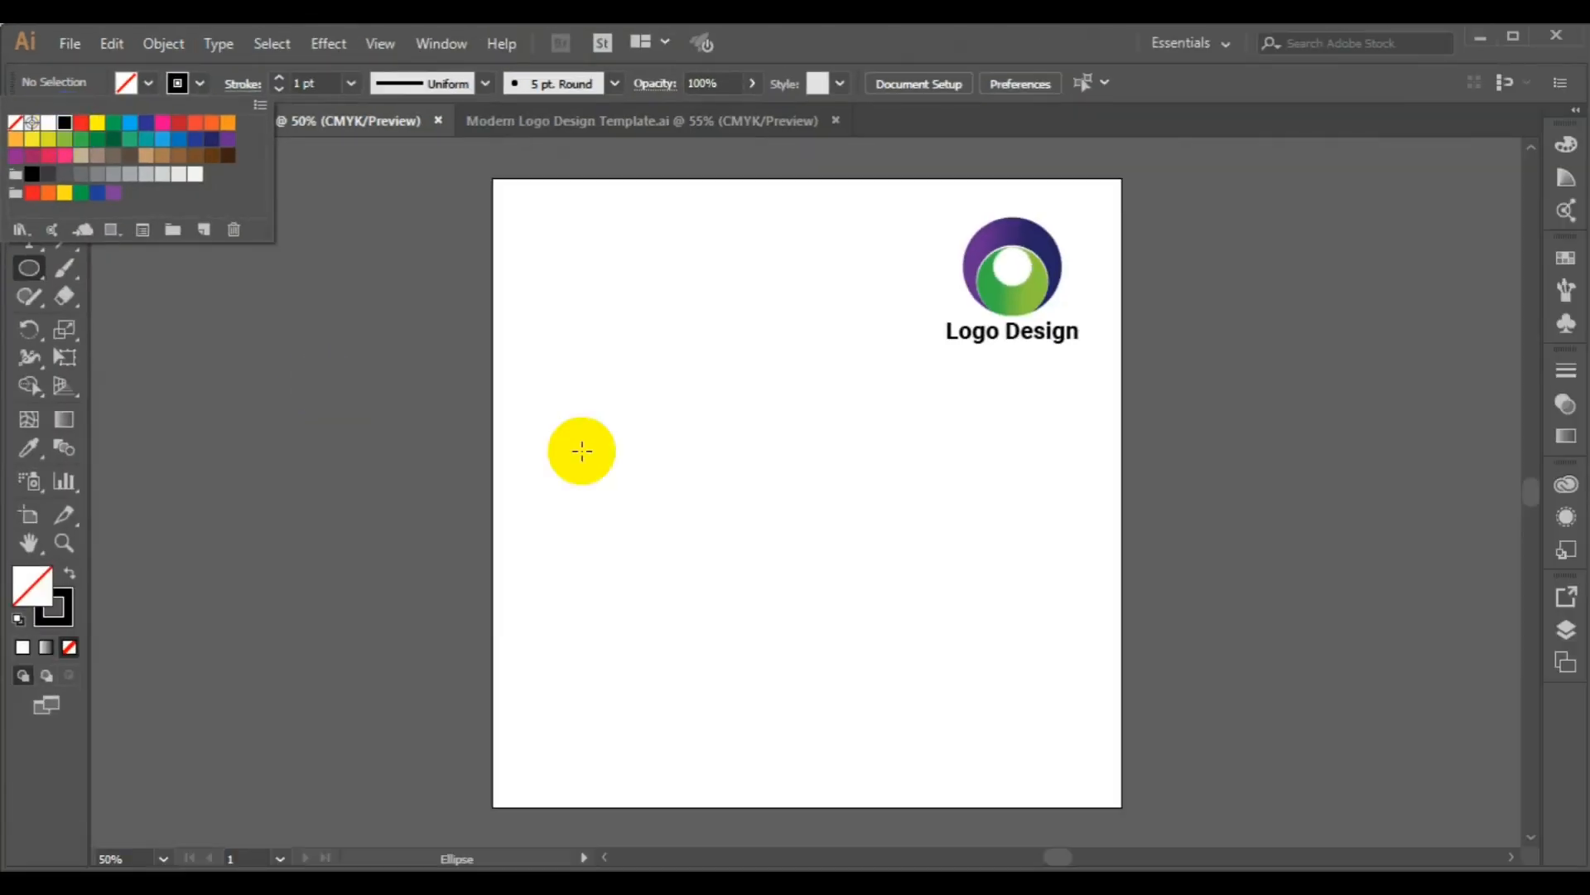
# - Draw a large circle in the middle of the artboard and centre it horizontally and vertically on the artboard
pyautogui.click(632, 382)
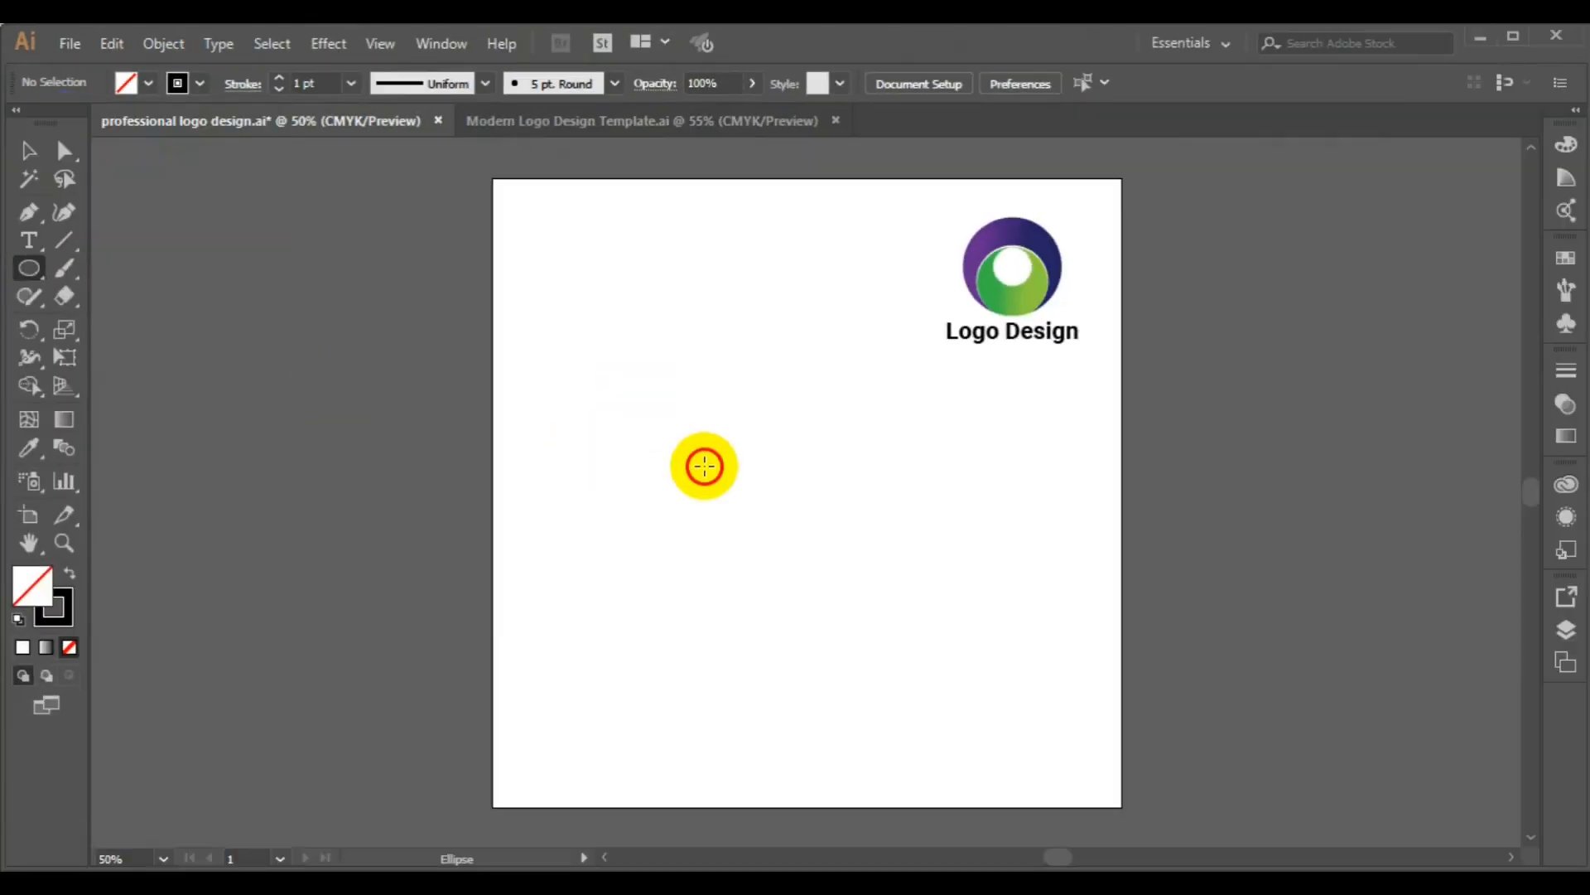
pyautogui.moveTo(659, 408)
pyautogui.mouseDown()
pyautogui.moveTo(781, 561)
pyautogui.moveTo(809, 568)
pyautogui.moveTo(841, 530)
pyautogui.moveTo(893, 618)
pyautogui.mouseUp()
pyautogui.press('alt')
pyautogui.press('shift')
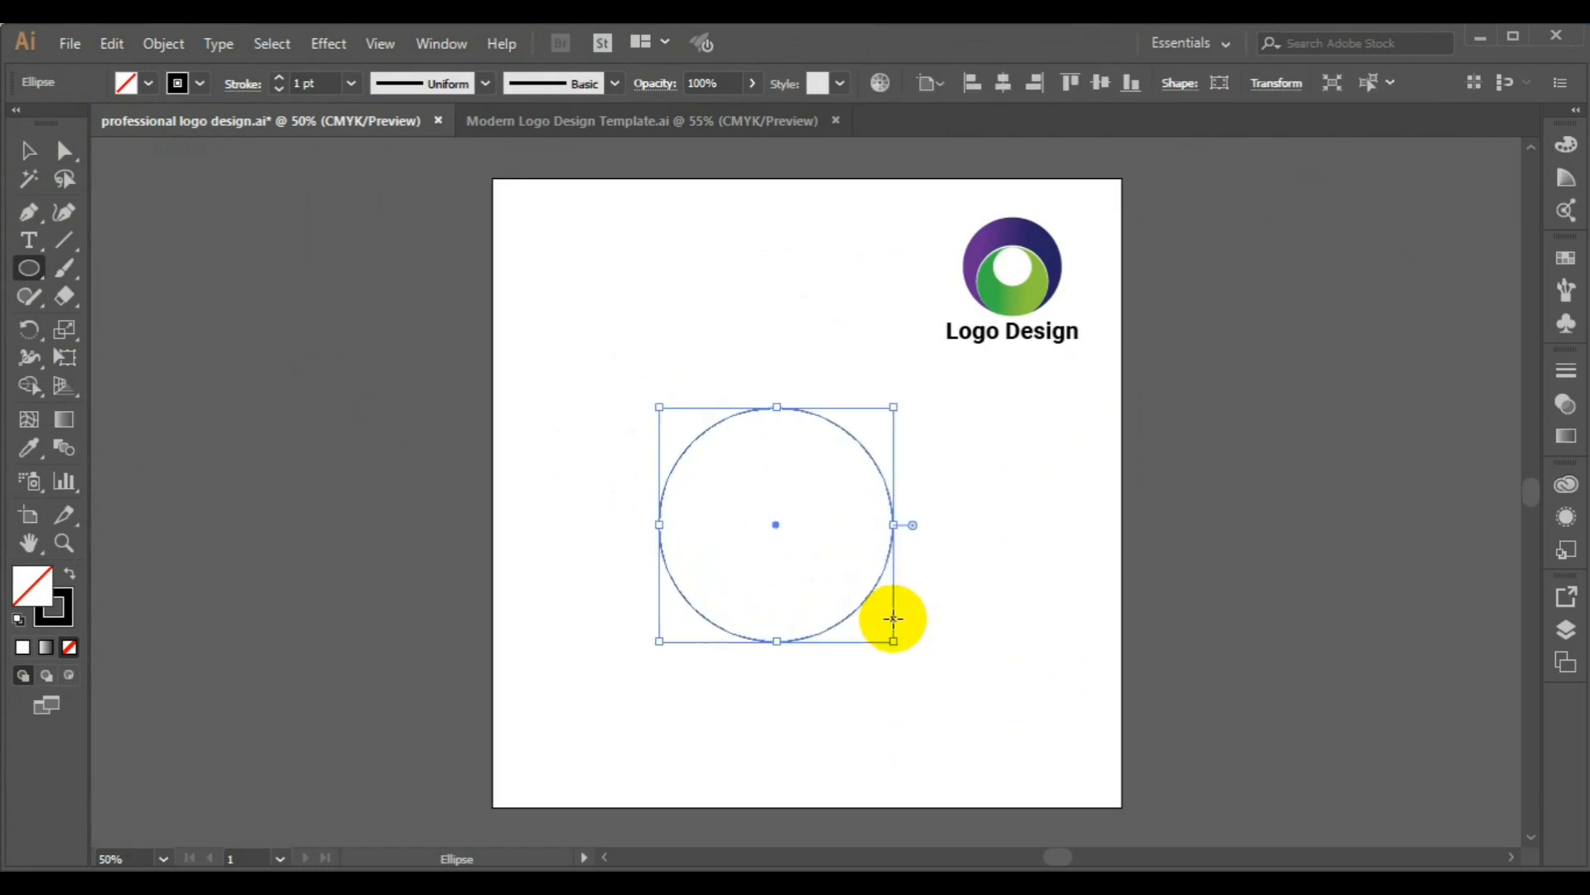
pyautogui.click(1102, 88)
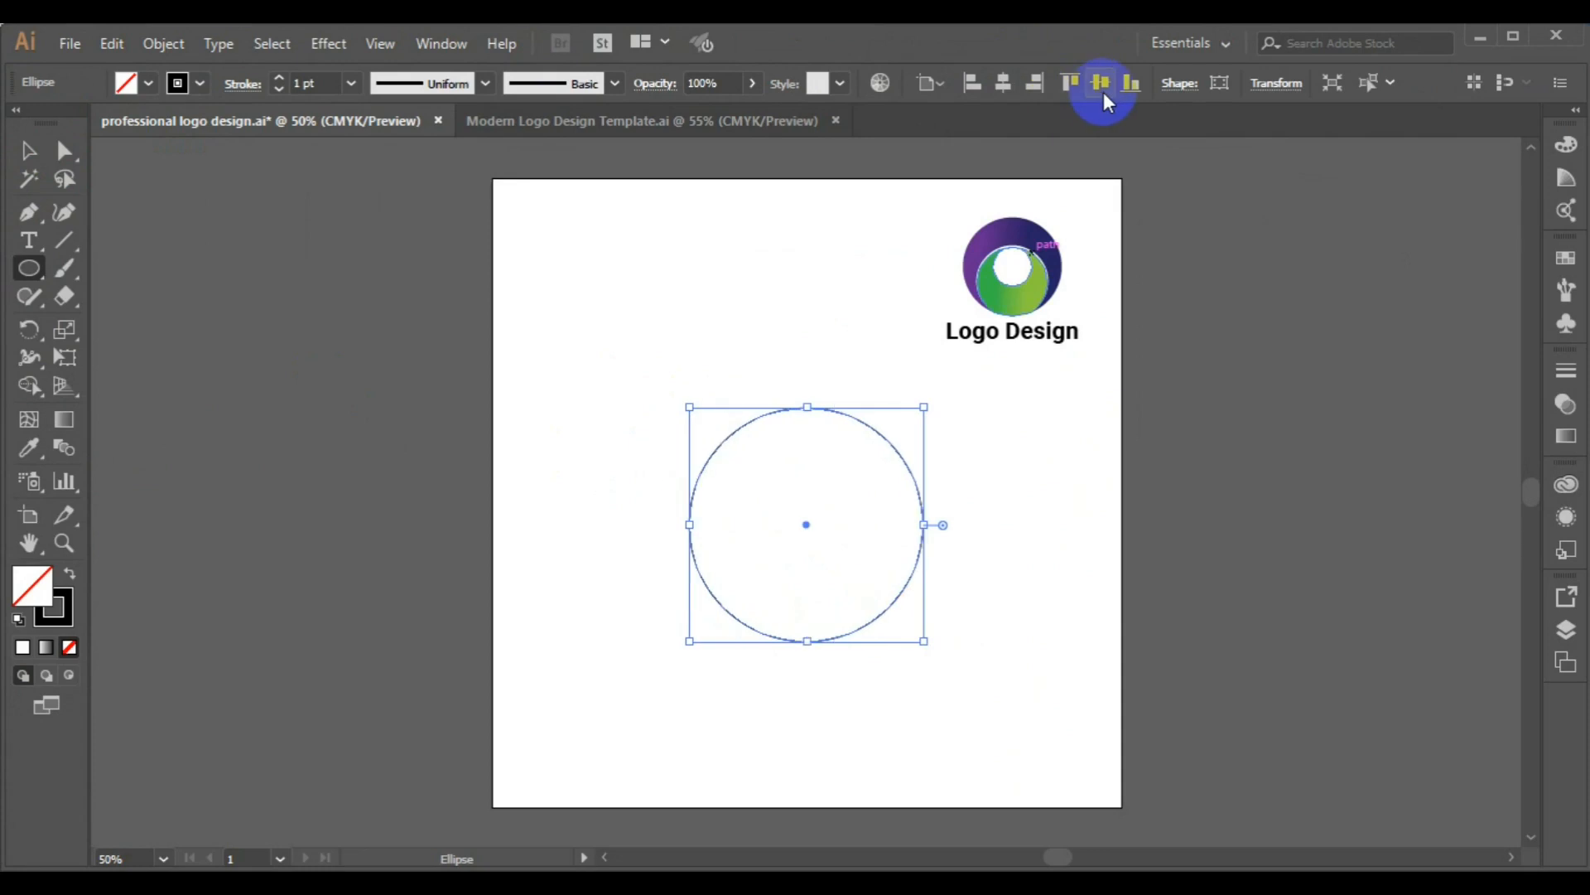
pyautogui.click(1101, 88)
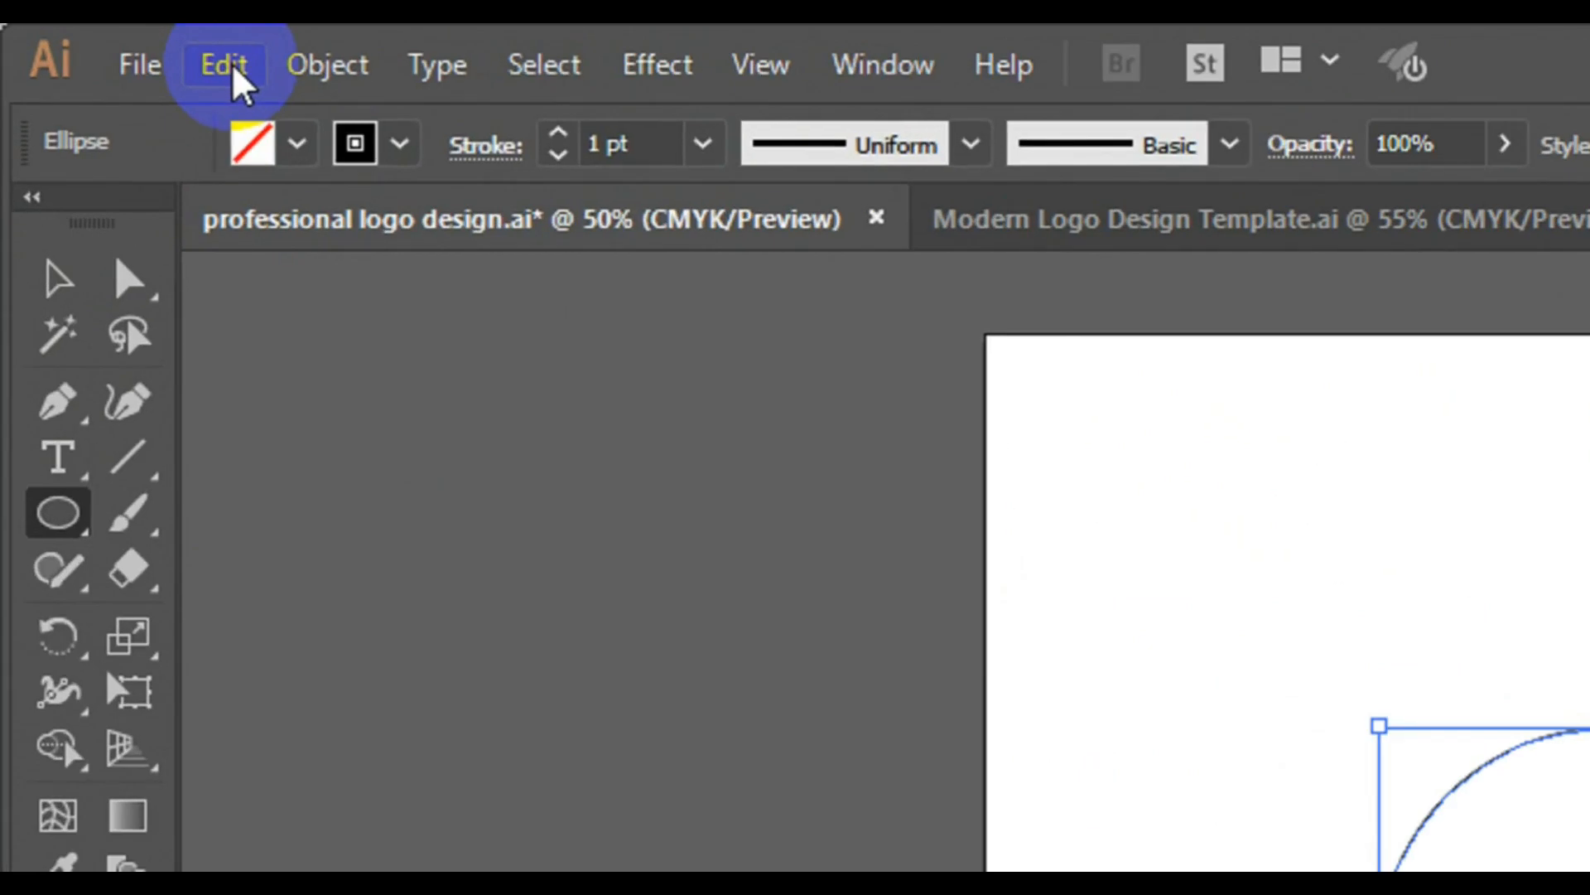
# - Copy the large circle and paste the duplicate in place
pyautogui.click(112, 43)
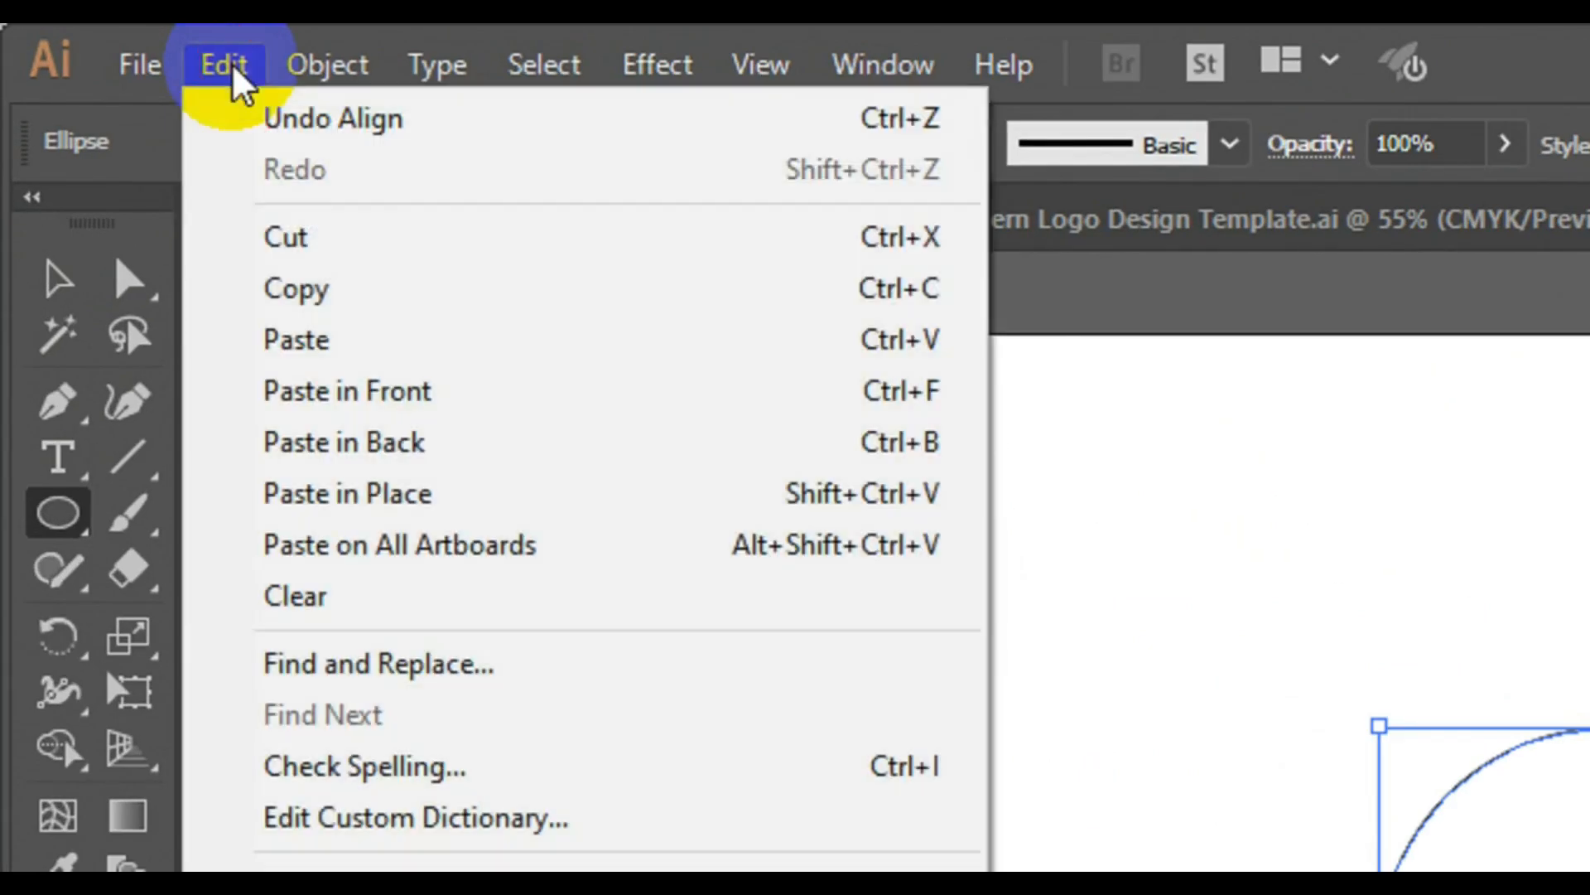
pyautogui.click(410, 294)
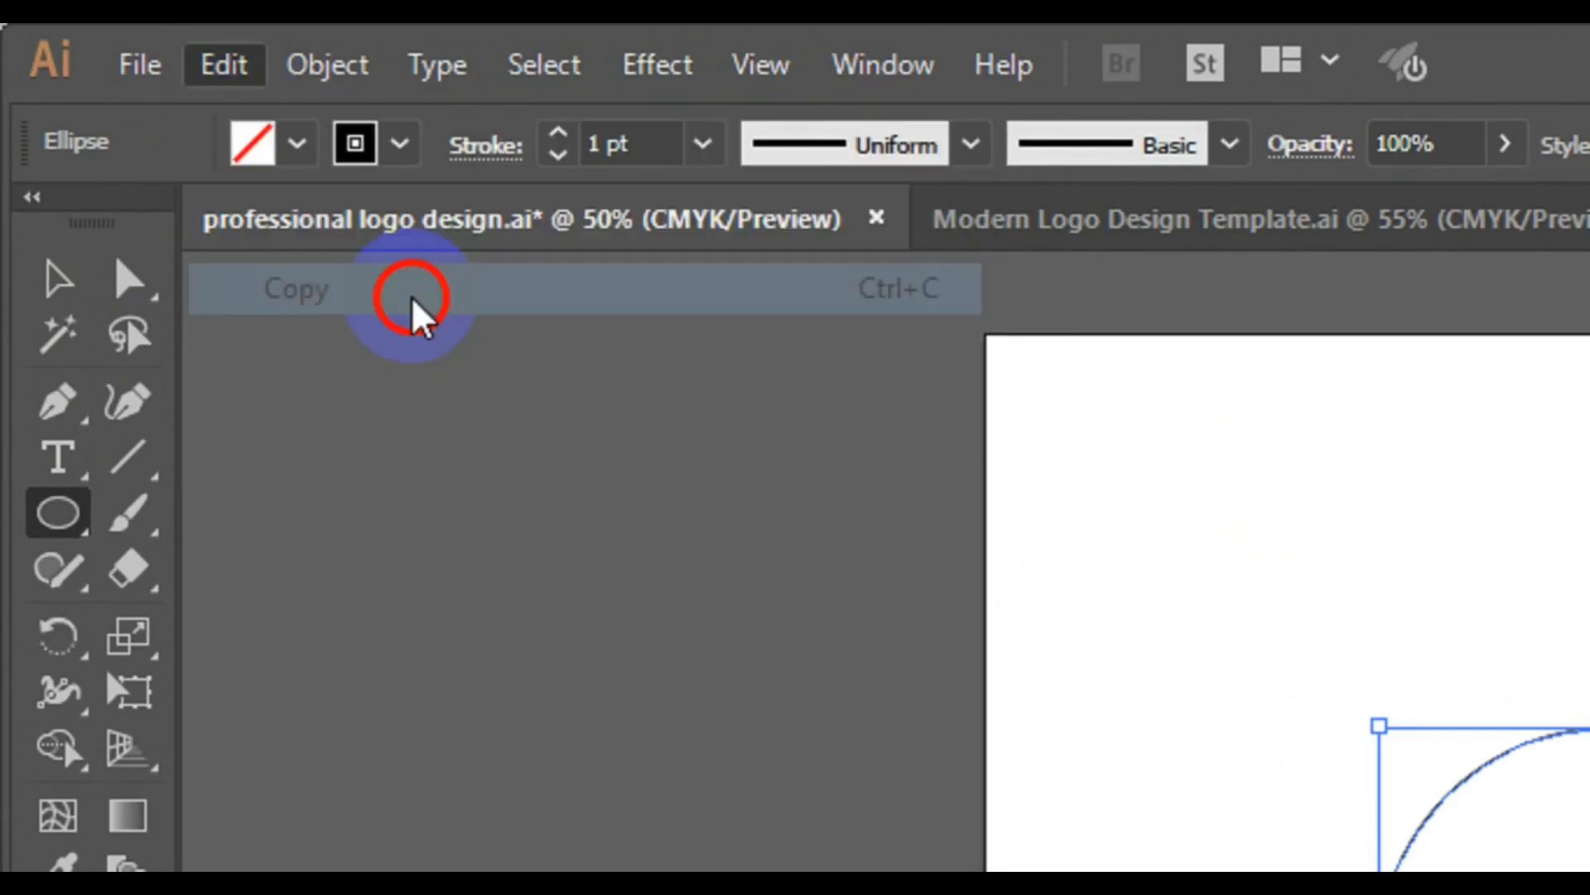
pyautogui.click(240, 73)
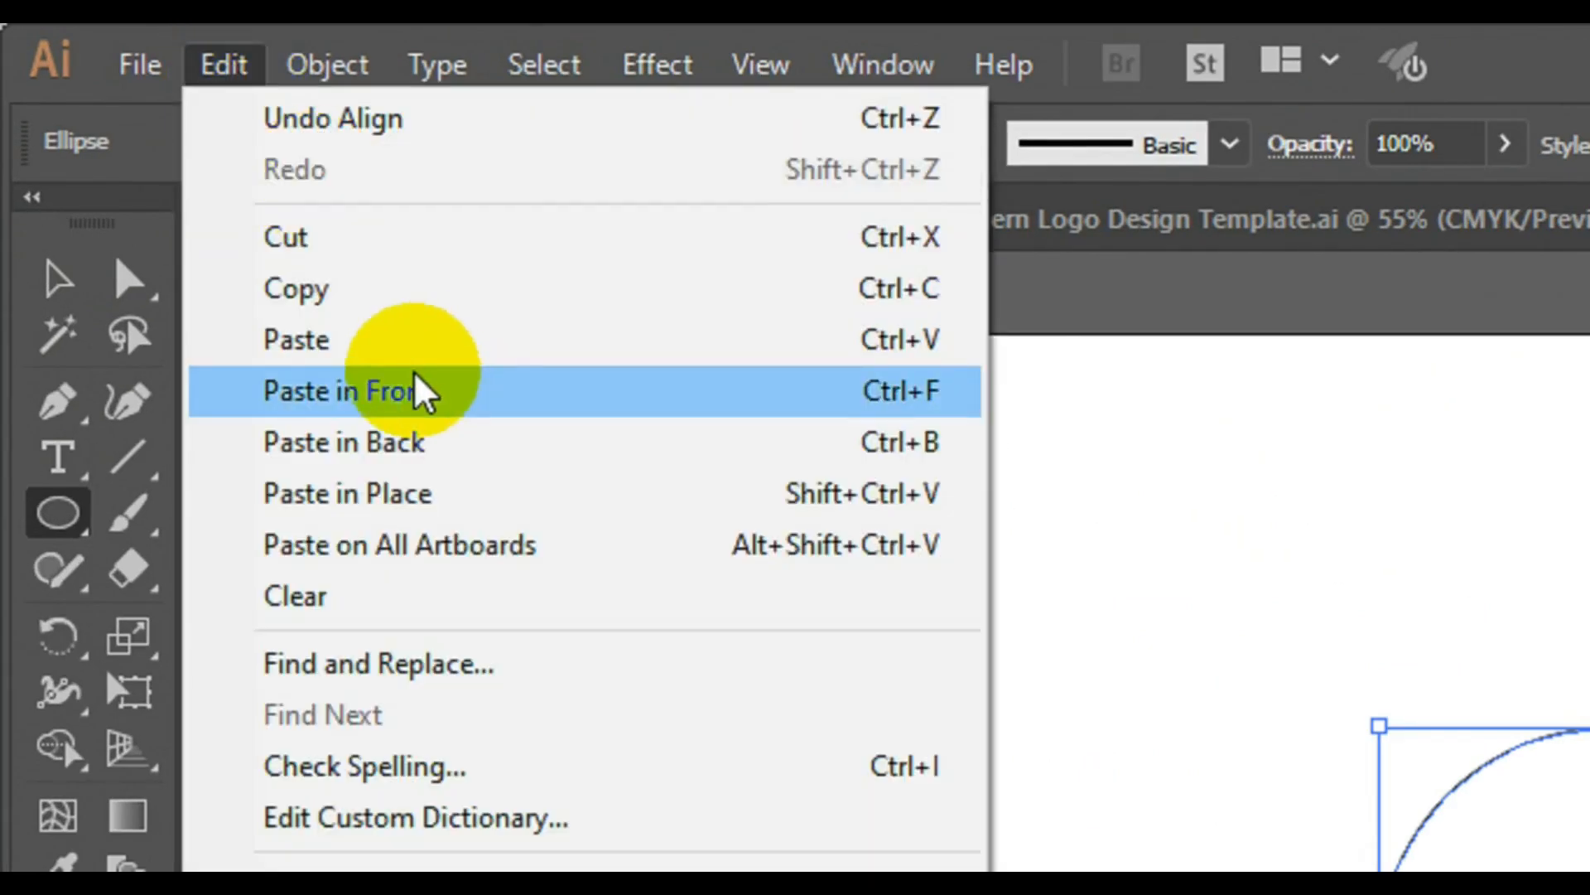
pyautogui.click(401, 497)
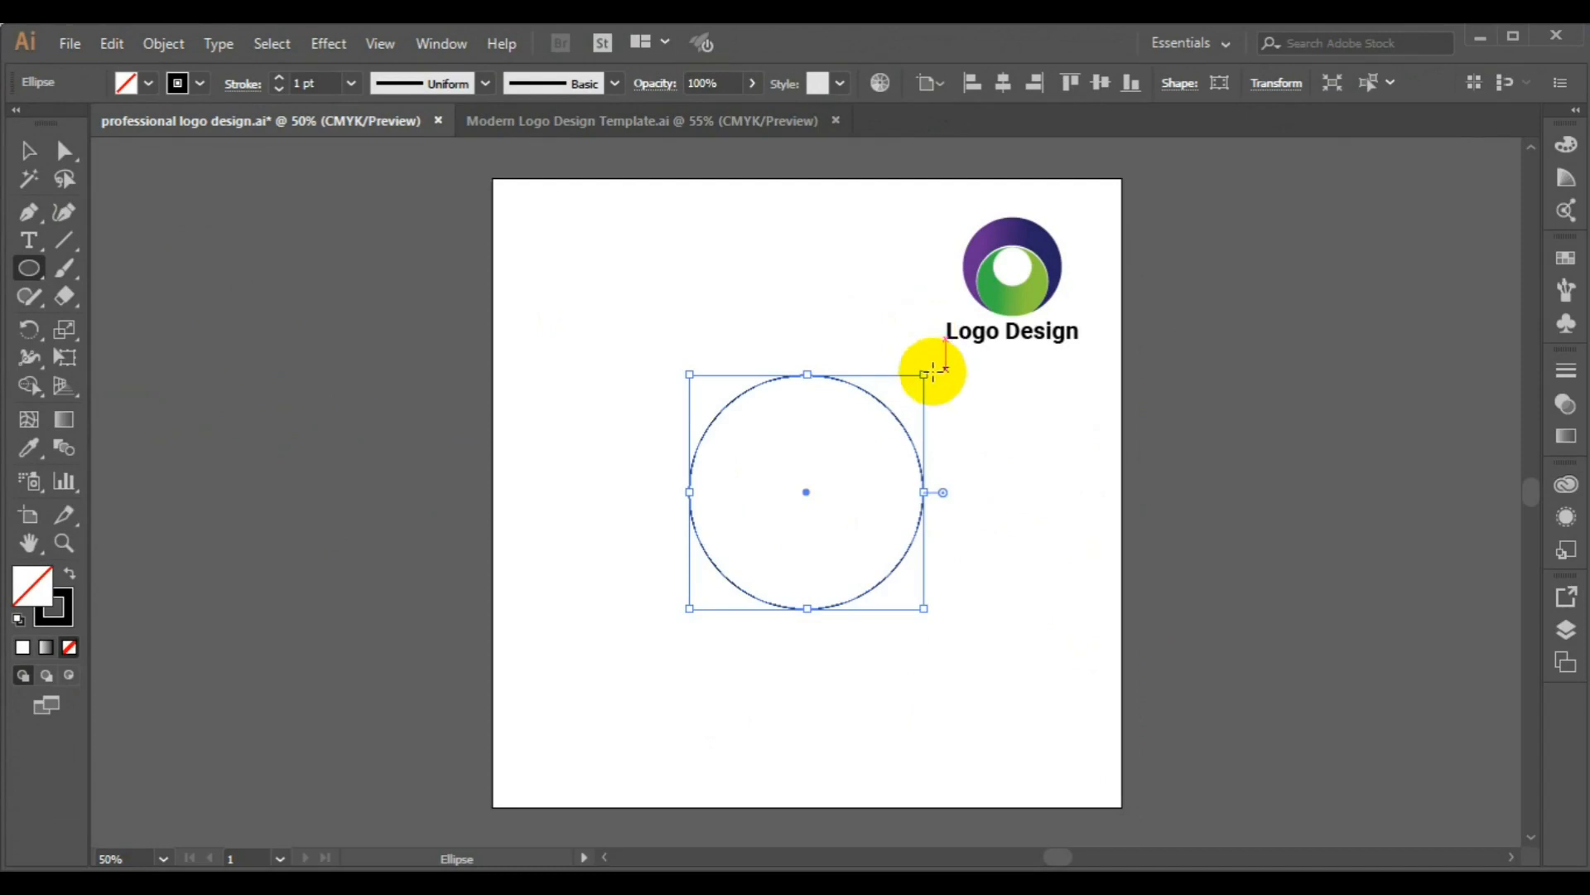
# - Shrink the duplicate circle about its centre to about 246 px across and move it down to touch the large circle's bottom edge
pyautogui.moveTo(925, 375); pyautogui.dragTo(908, 420)
pyautogui.press('alt')
pyautogui.click(29, 152)
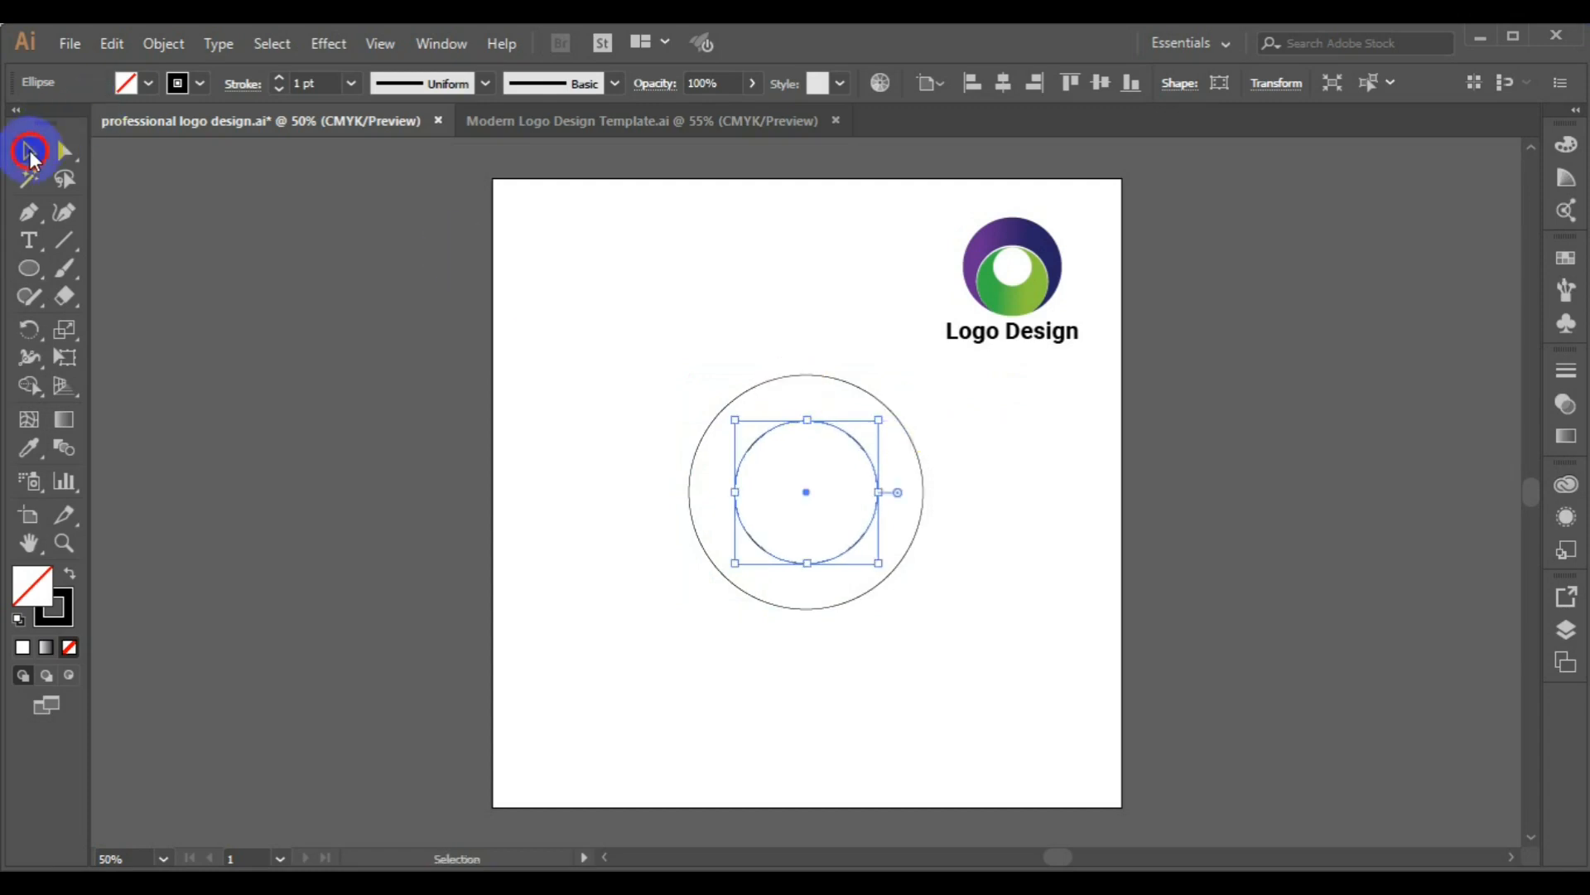
pyautogui.moveTo(806, 493); pyautogui.dragTo(806, 540)
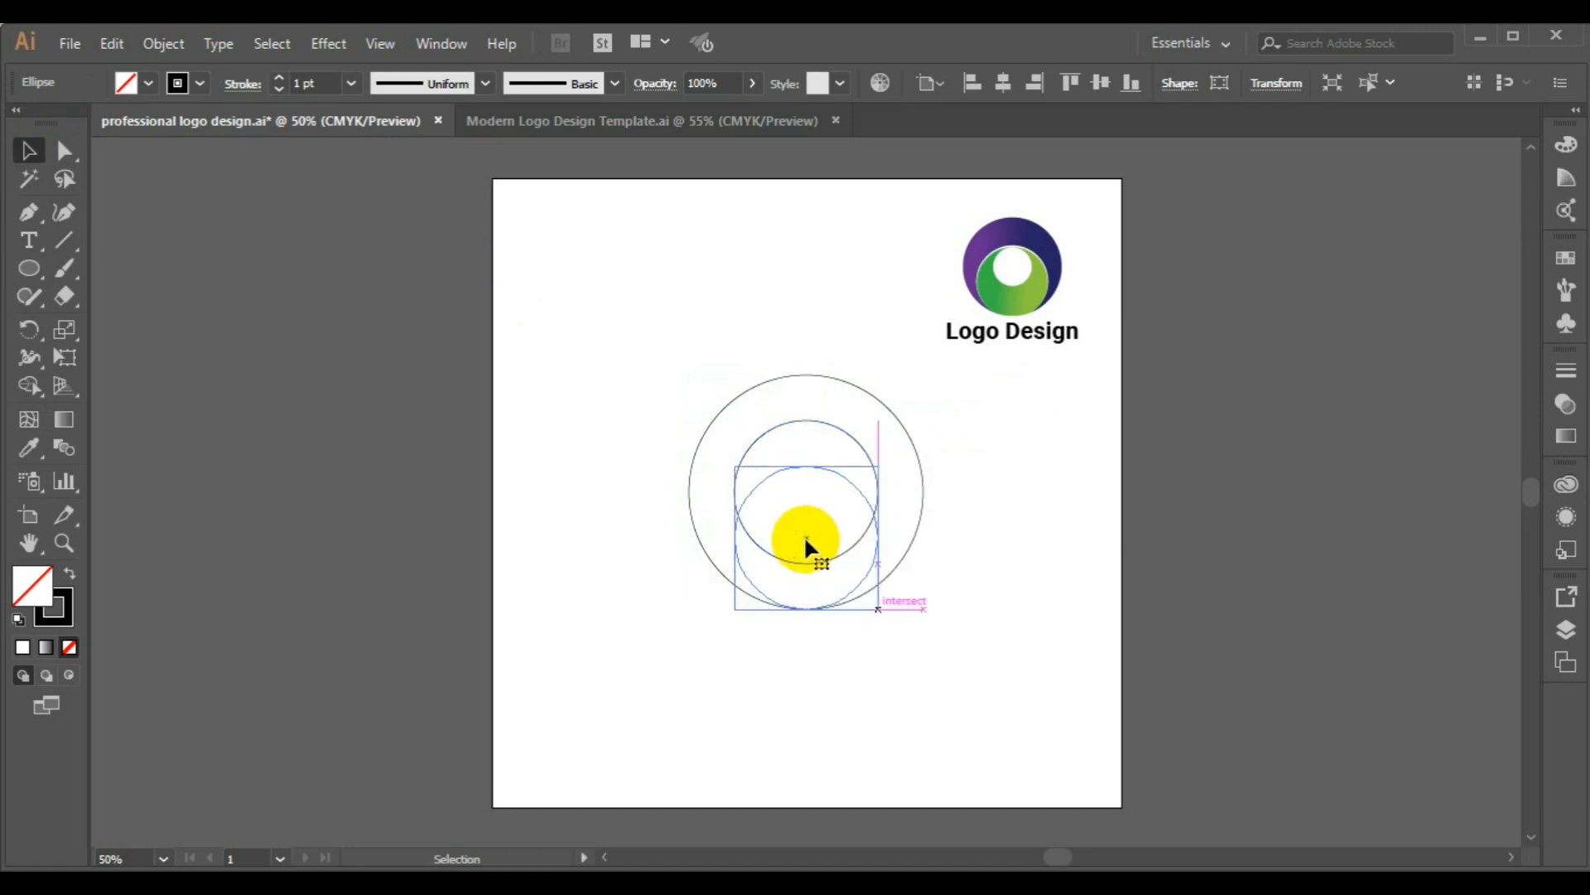
pyautogui.keyDown('shift'); pyautogui.click(825, 377); pyautogui.keyUp('shift')
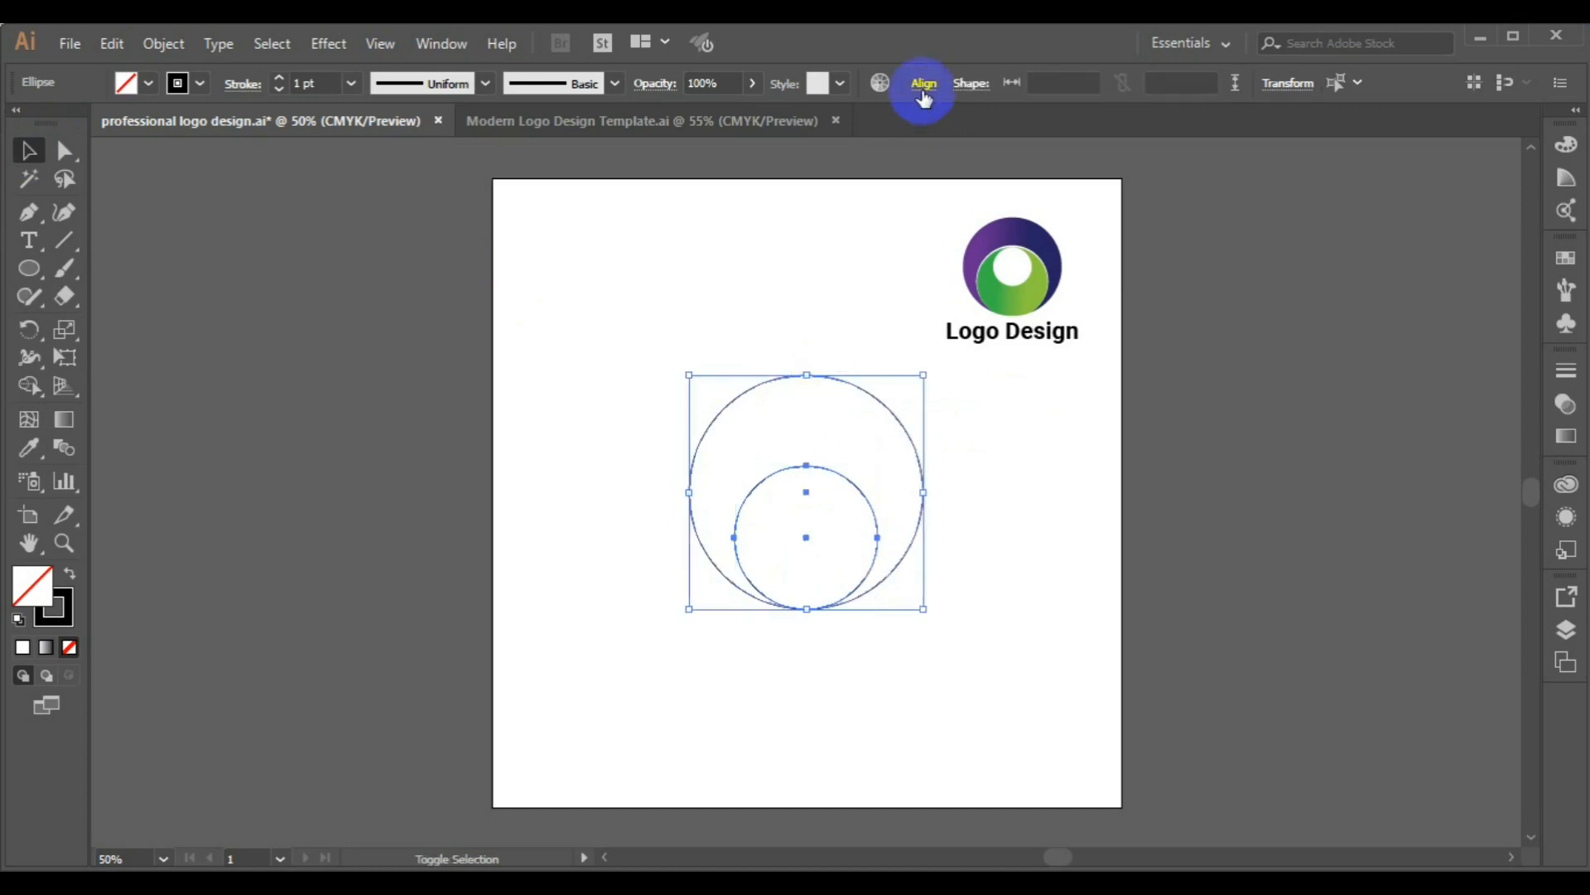
pyautogui.click(921, 85)
pyautogui.click(877, 154)
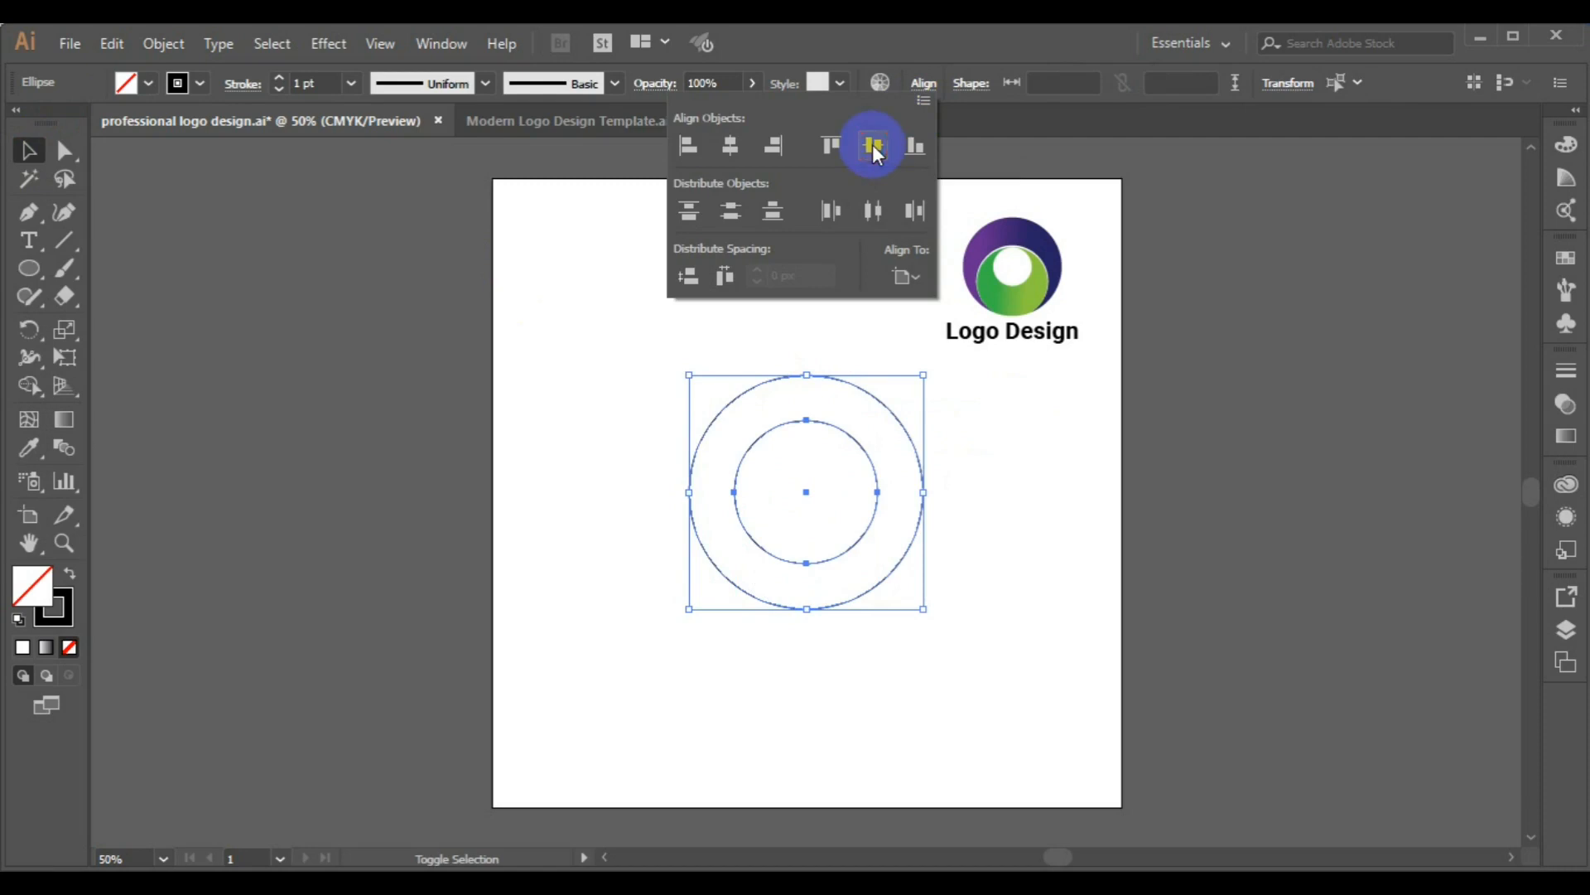
pyautogui.click(1215, 517)
pyautogui.hotkey('ctrl', 'z')
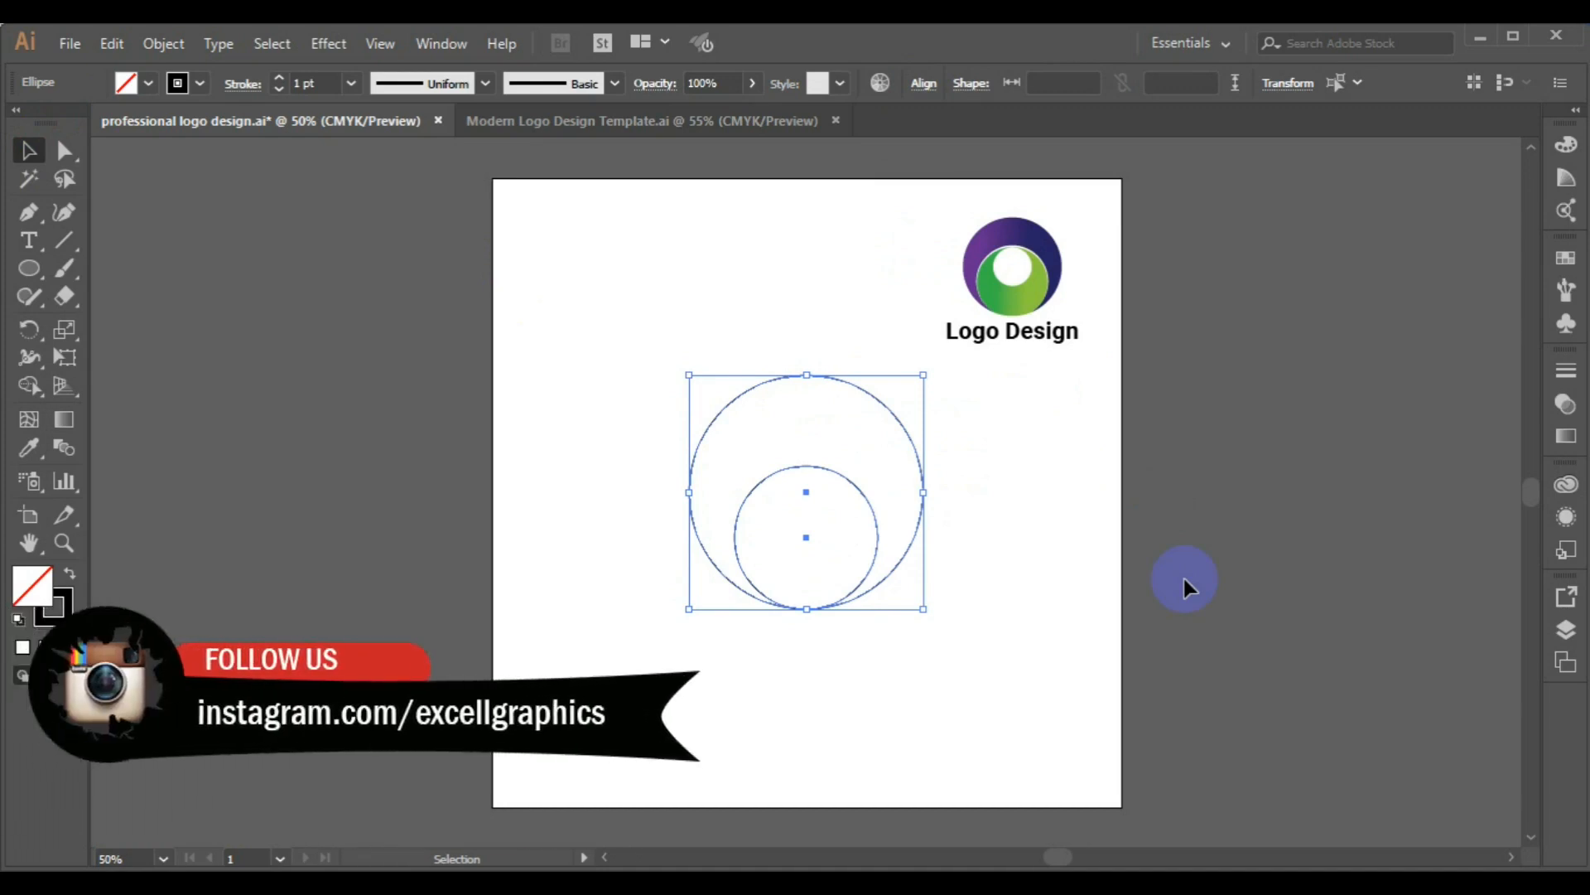
pyautogui.click(497, 385)
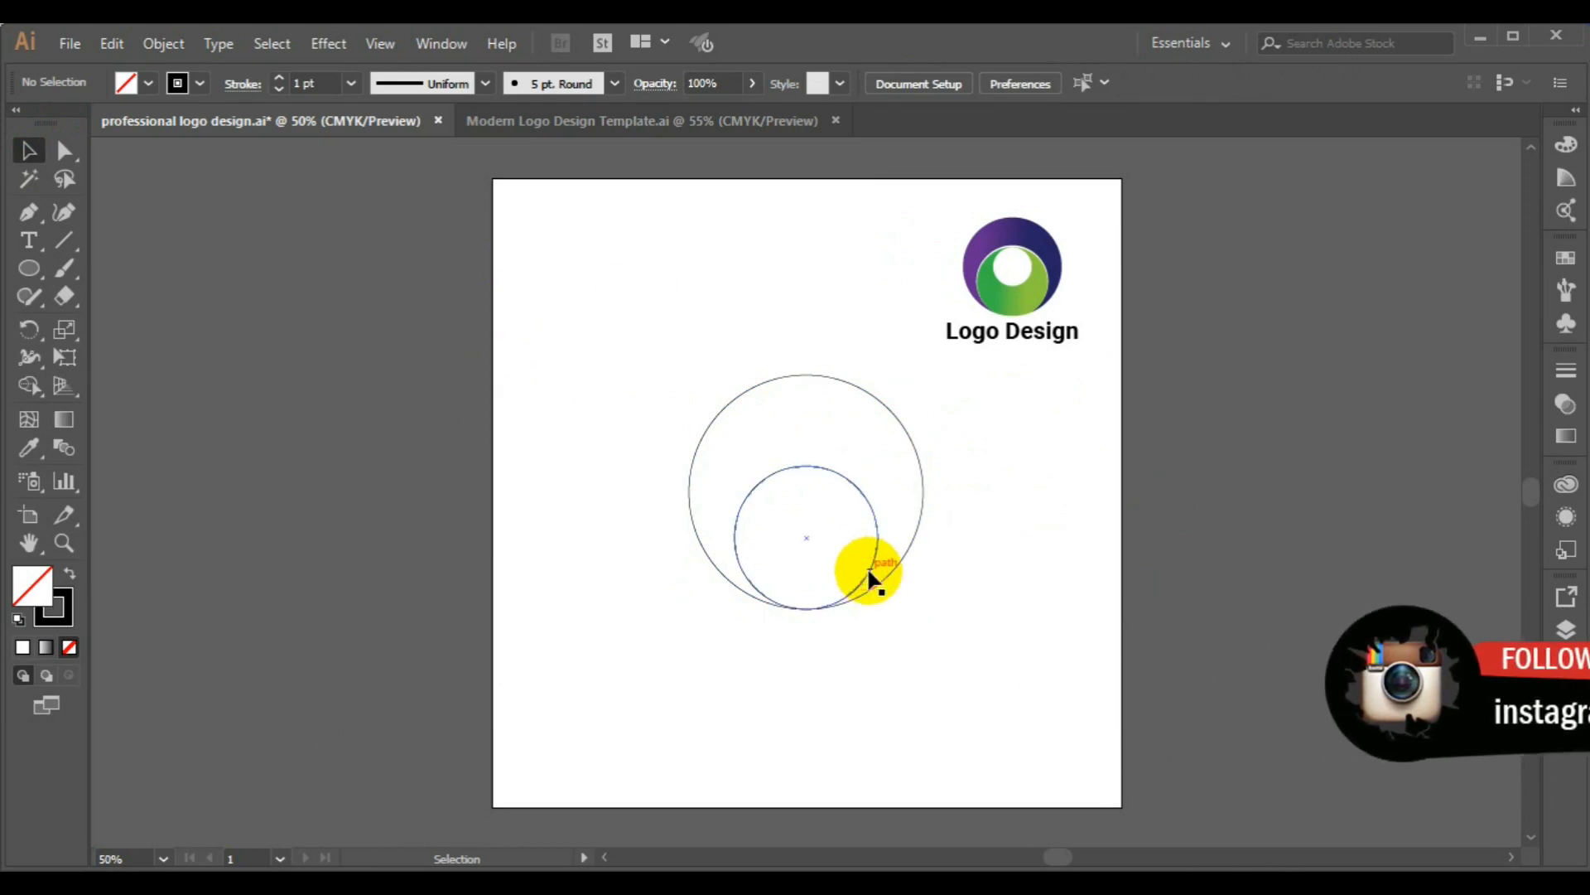
# - Duplicate the small inner circle in place and stretch the copy's top edge upward to a height of about 264 px
pyautogui.click(866, 566)
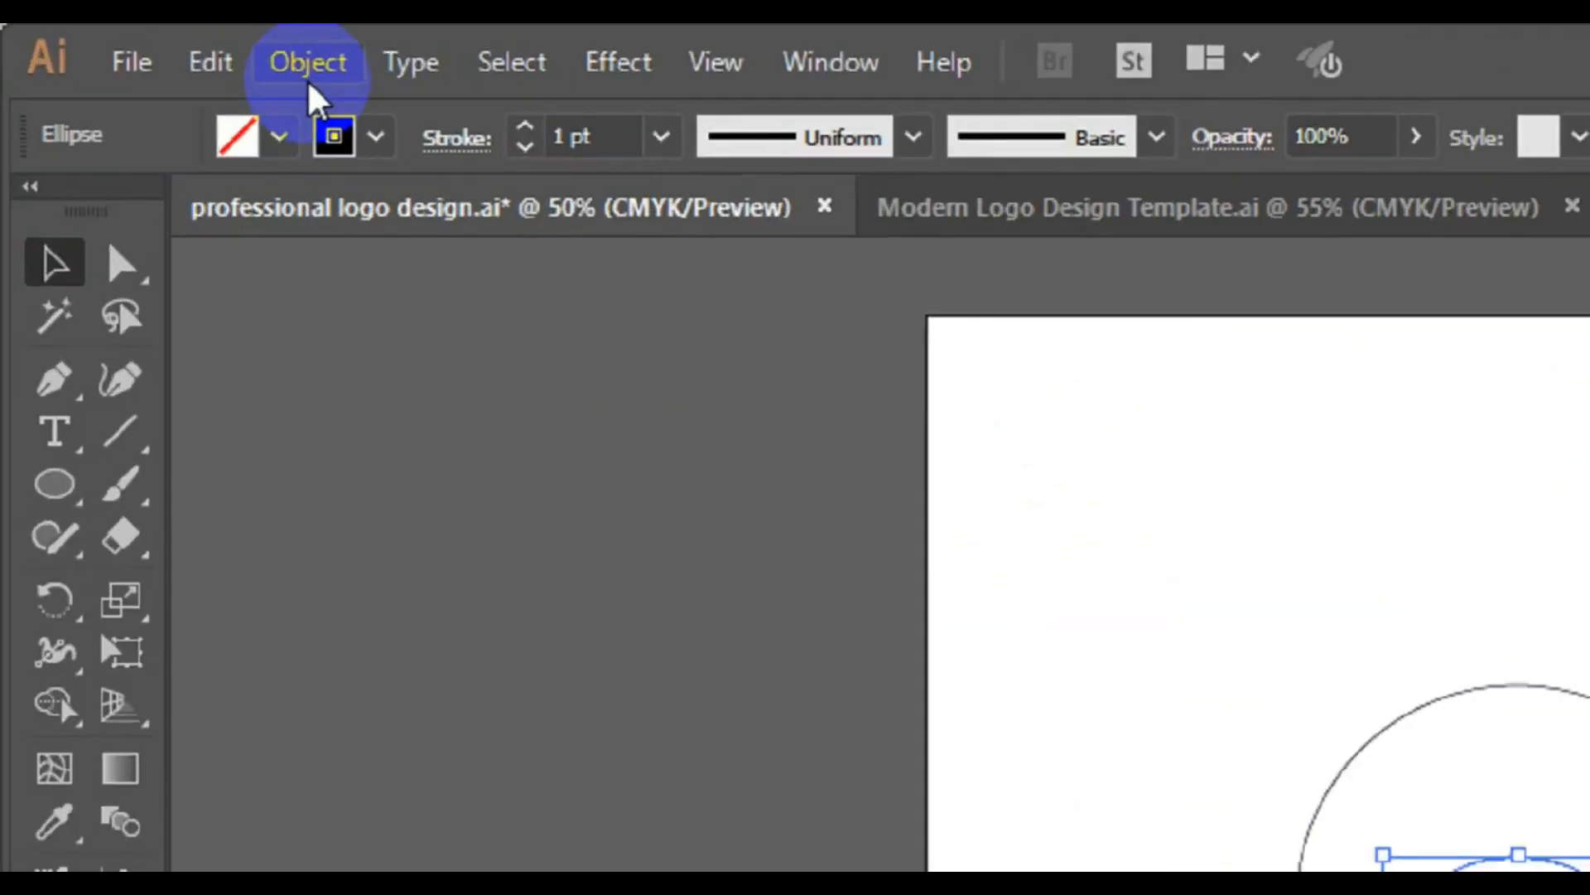
pyautogui.click(235, 74)
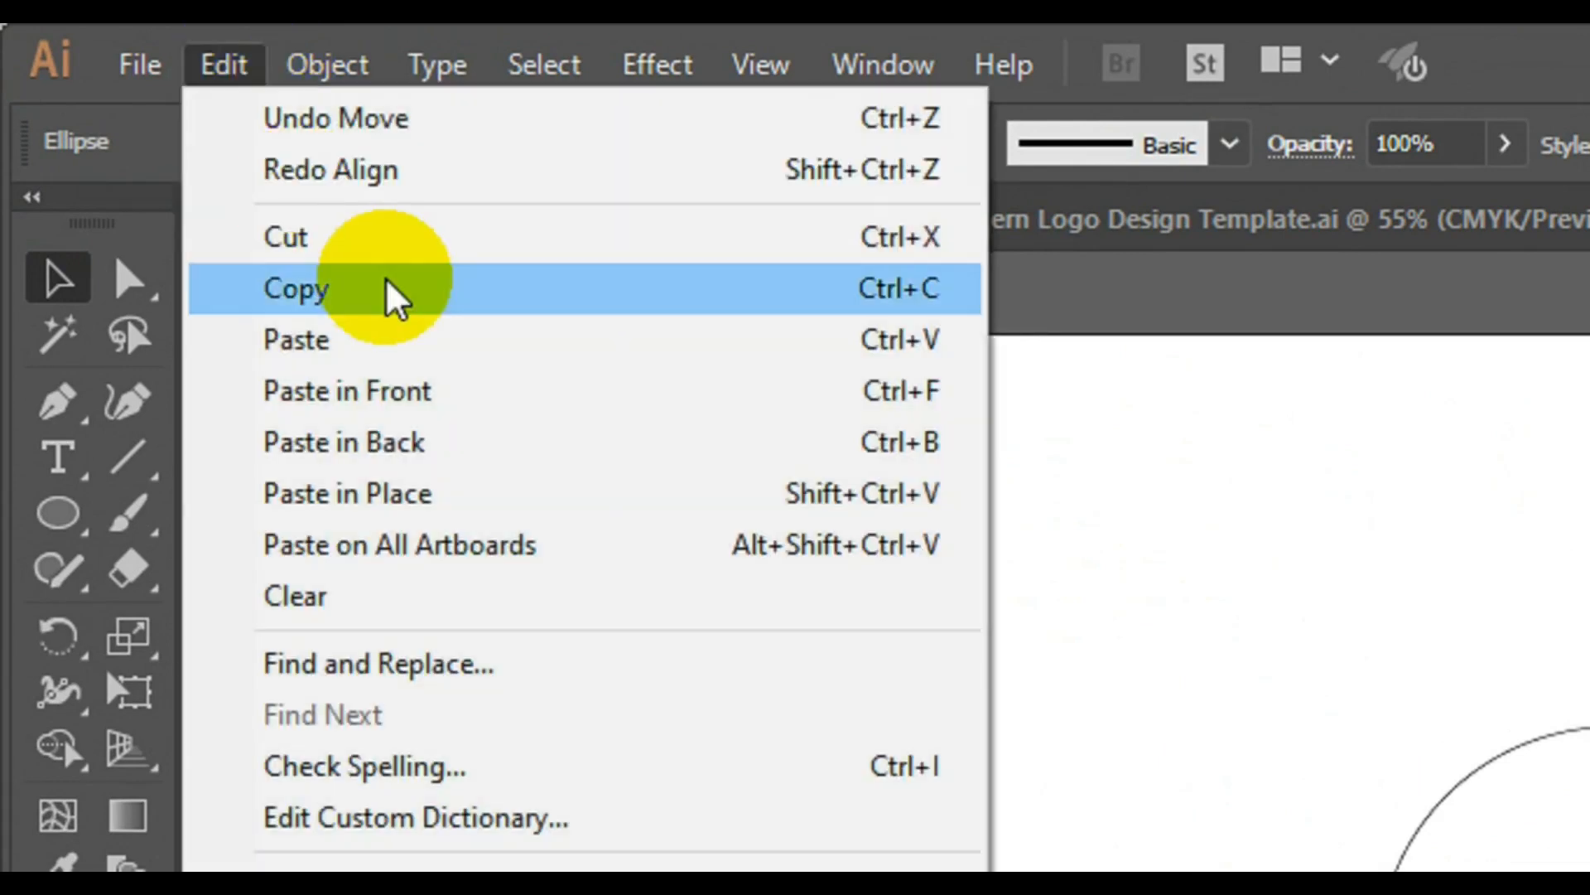
pyautogui.click(390, 294)
pyautogui.click(220, 75)
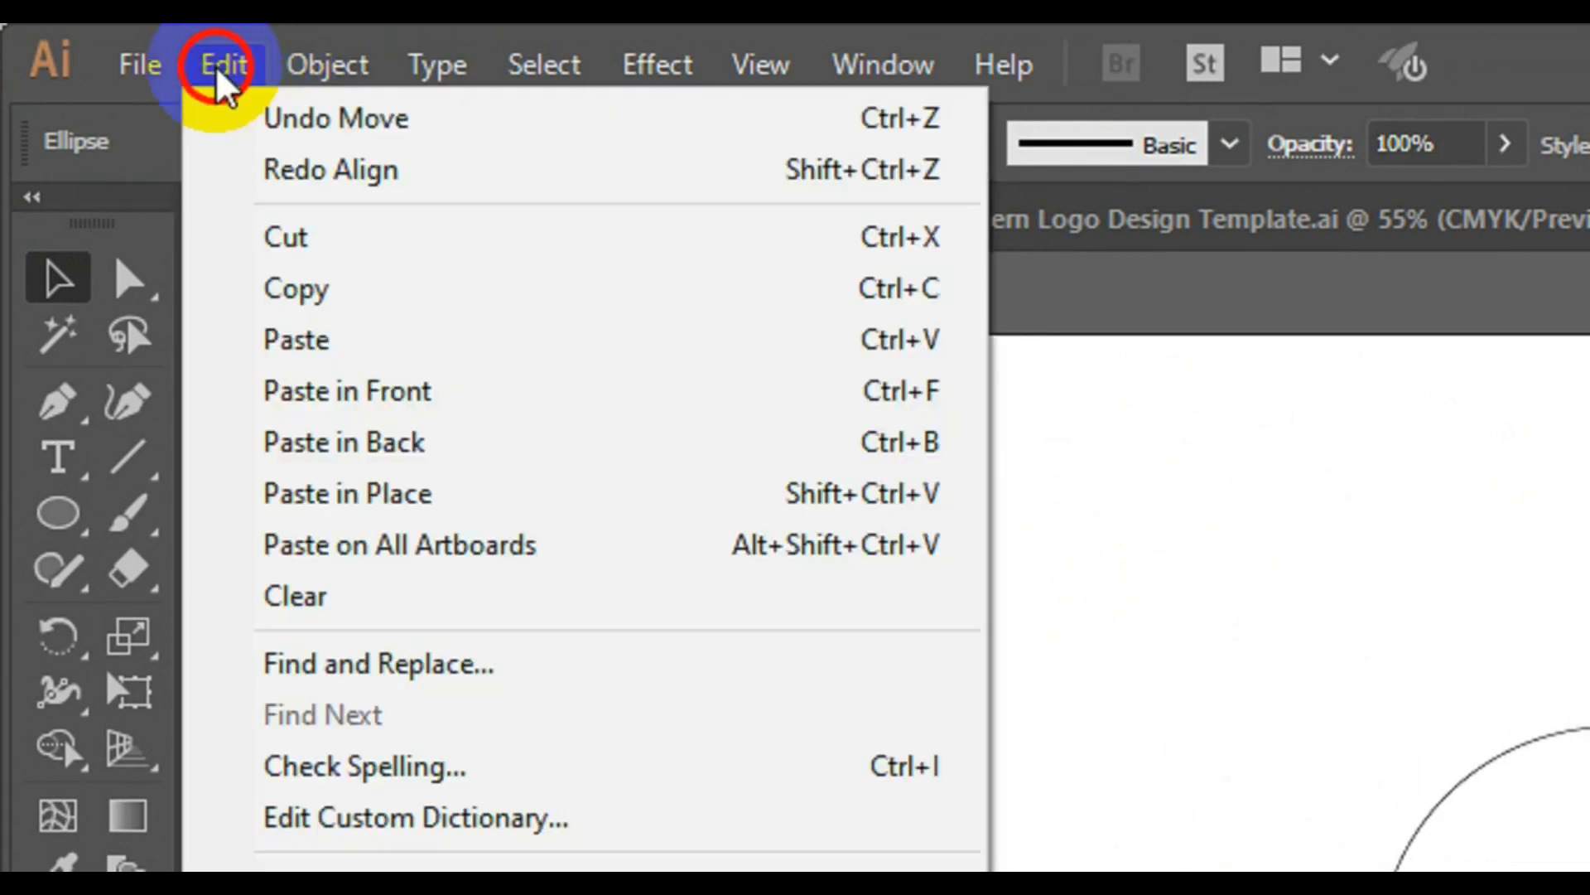
pyautogui.click(430, 492)
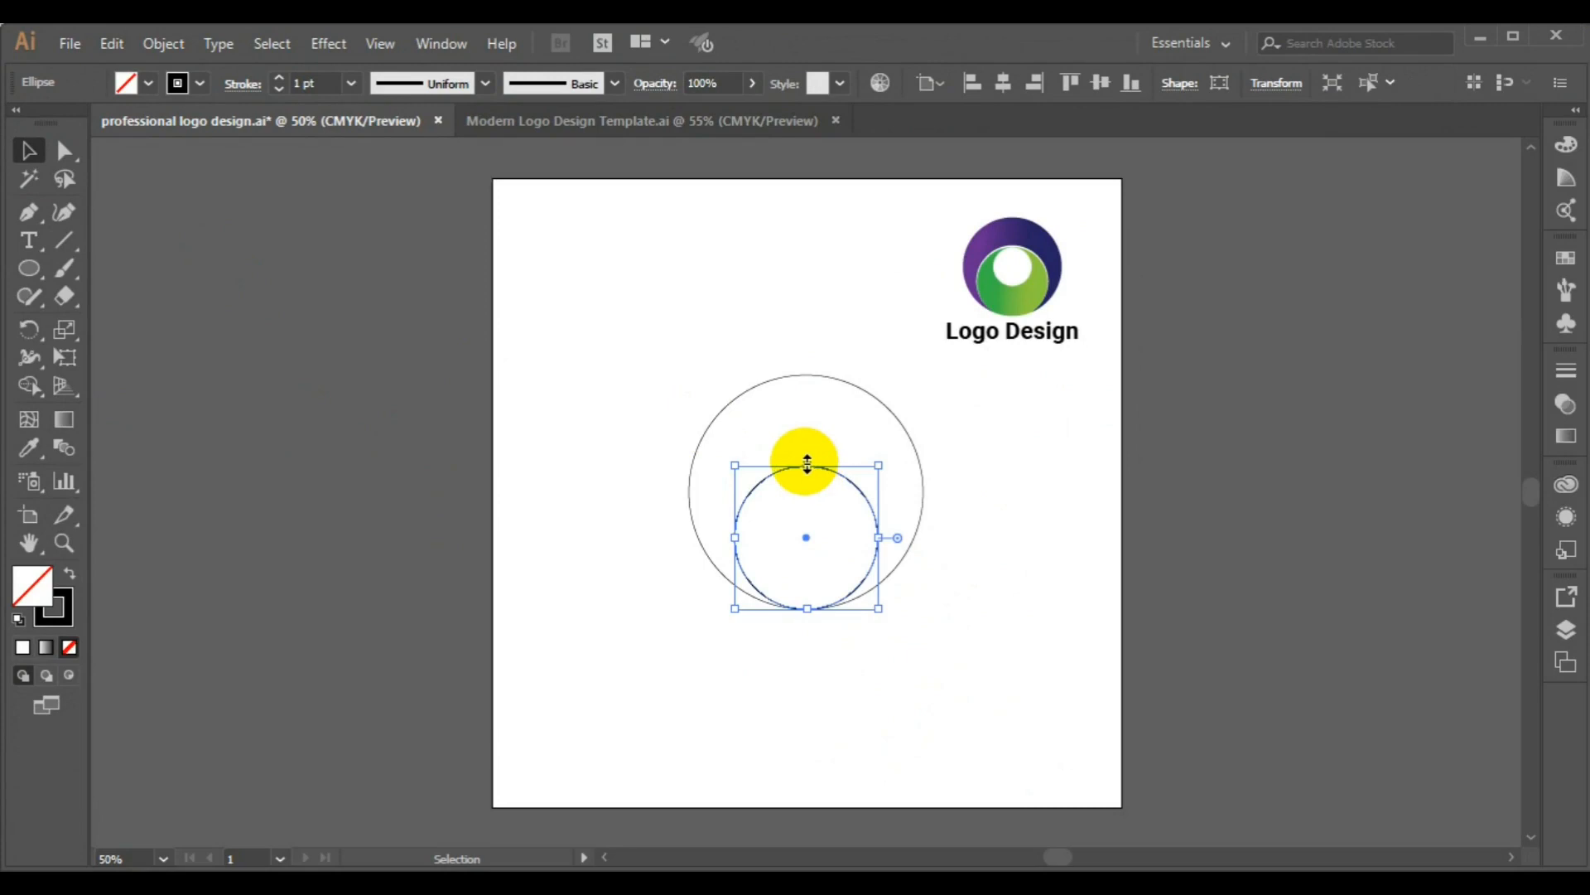
pyautogui.moveTo(808, 463); pyautogui.dragTo(809, 456)
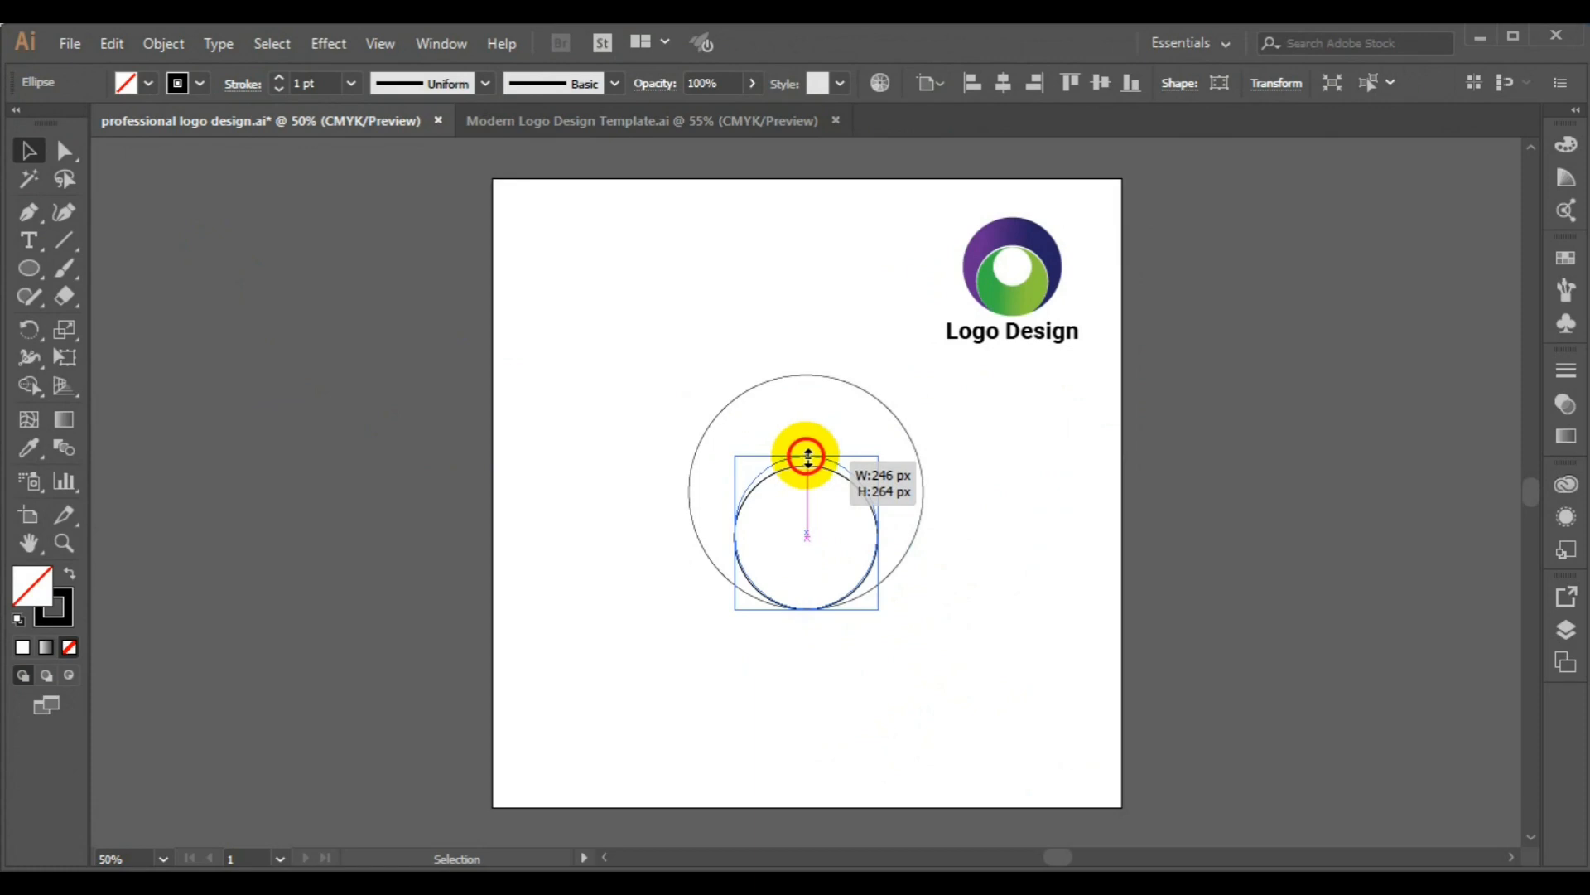
pyautogui.moveTo(809, 456); pyautogui.dragTo(809, 456)
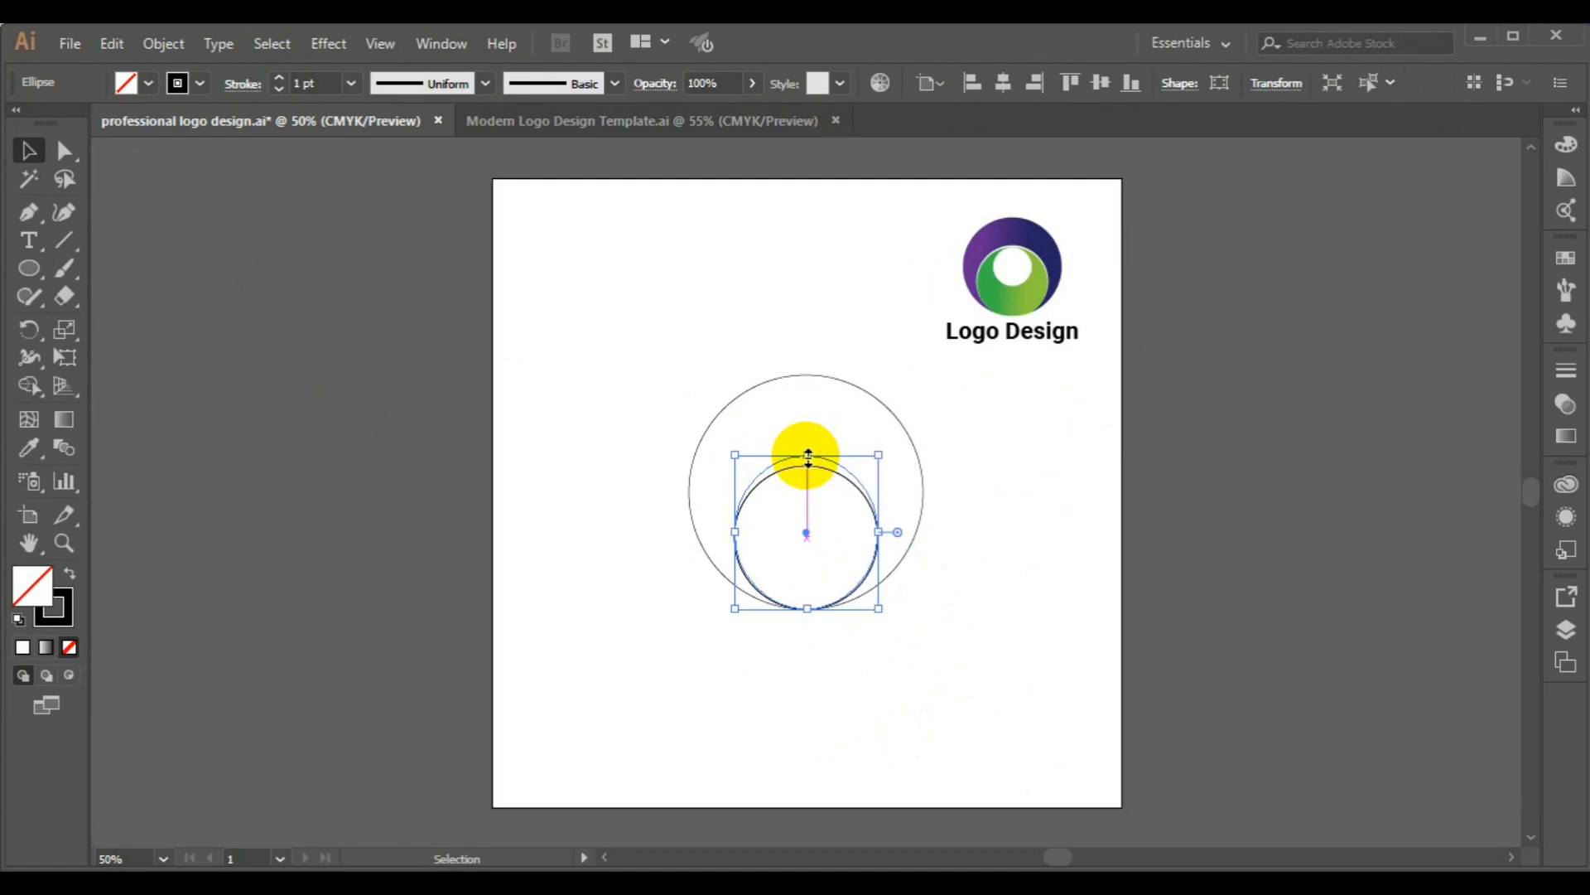
pyautogui.moveTo(880, 535); pyautogui.dragTo(887, 536)
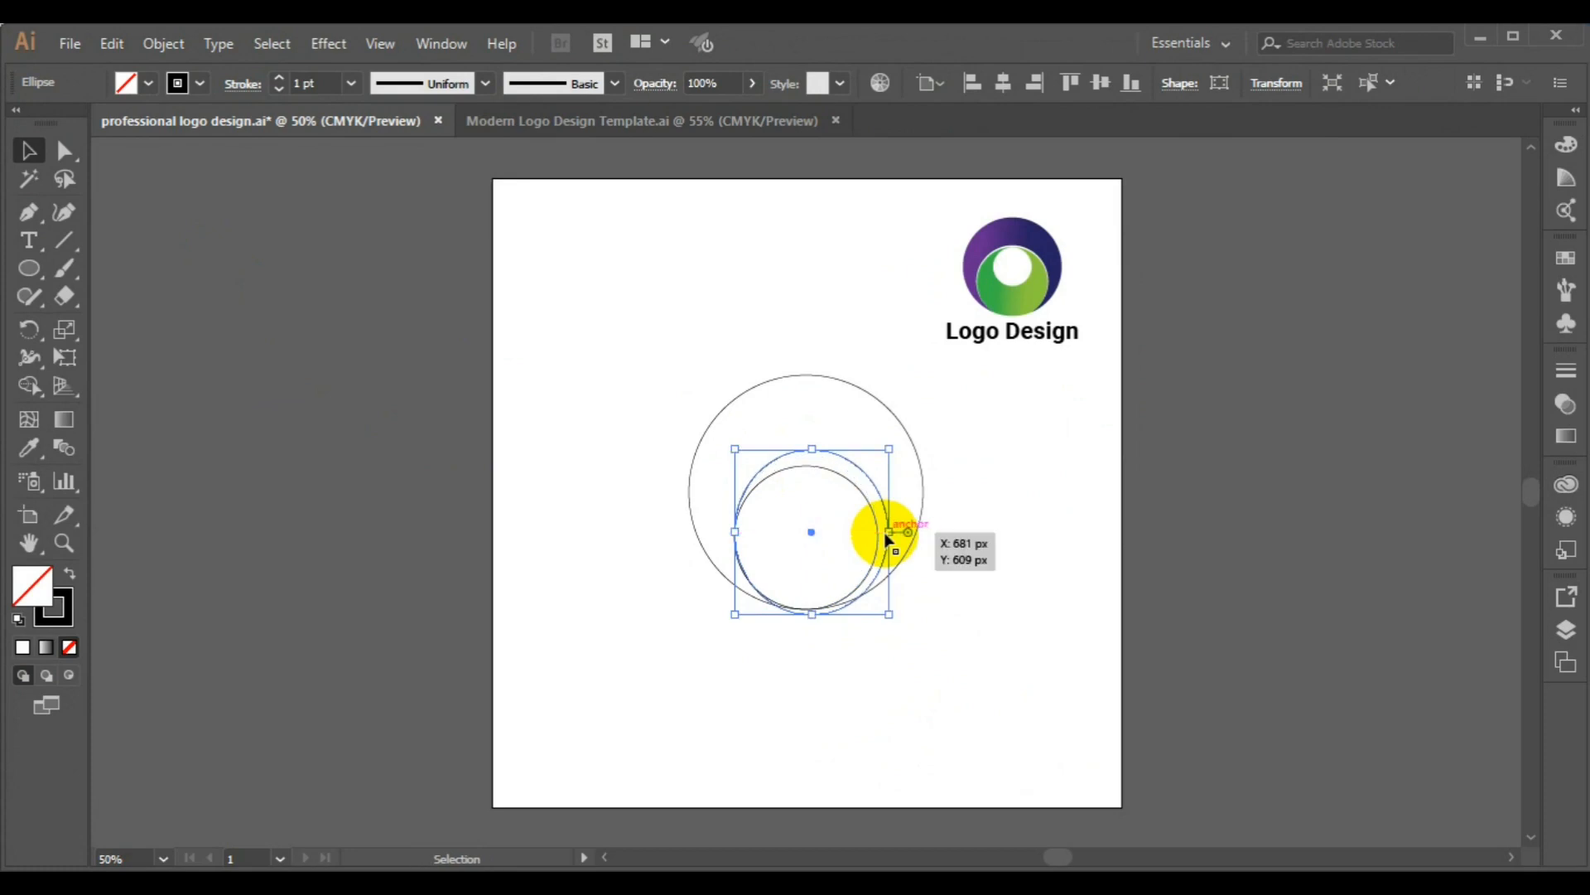
pyautogui.hotkey('ctrl', 'z')
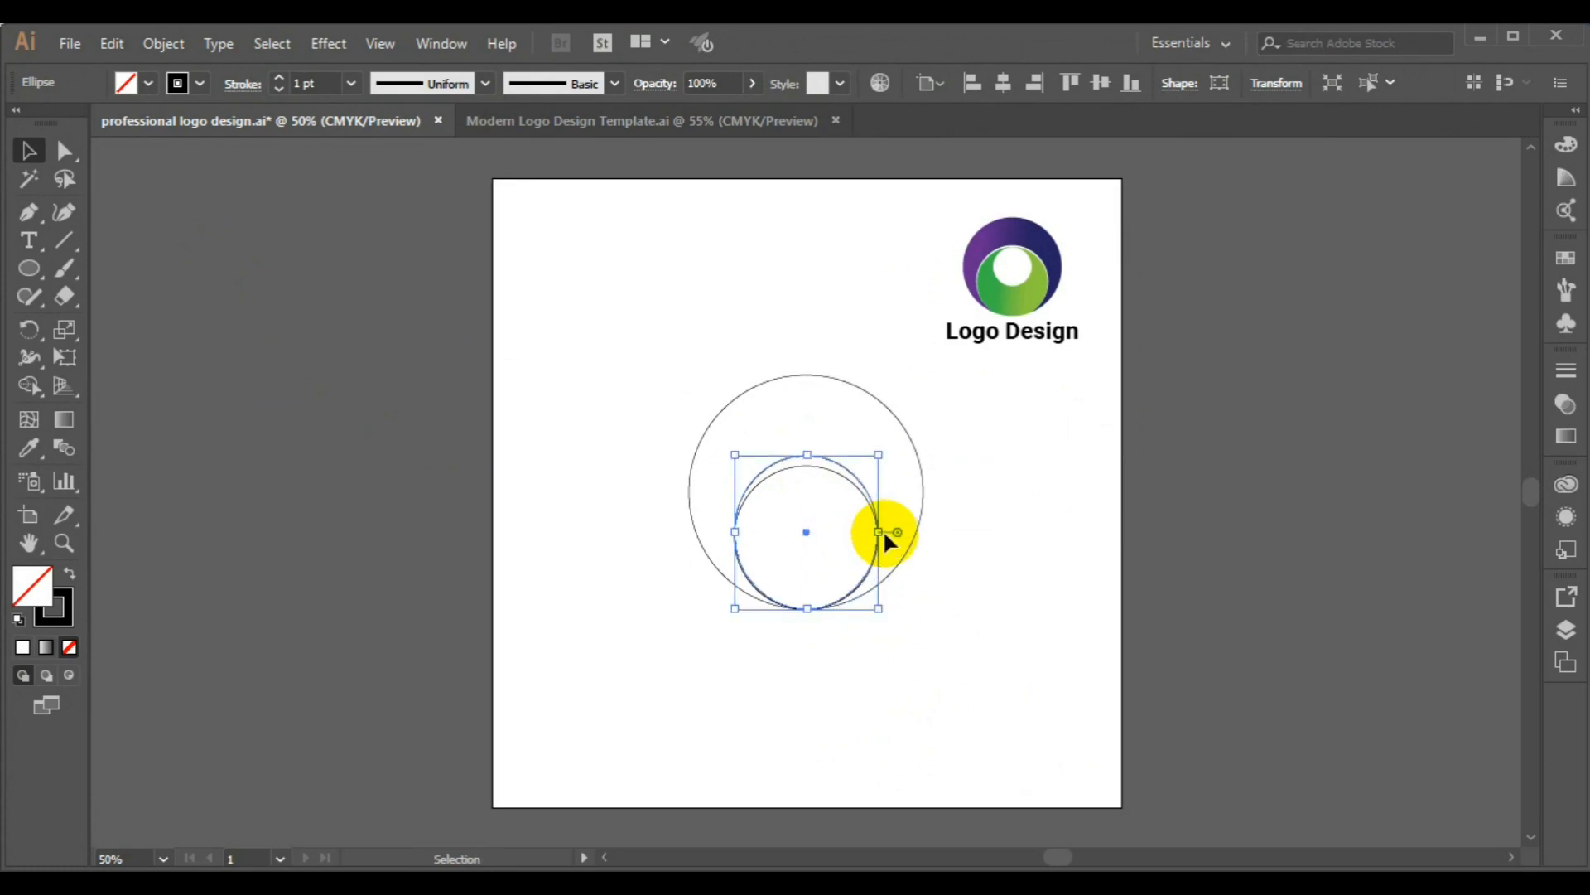
pyautogui.moveTo(880, 533); pyautogui.dragTo(879, 532)
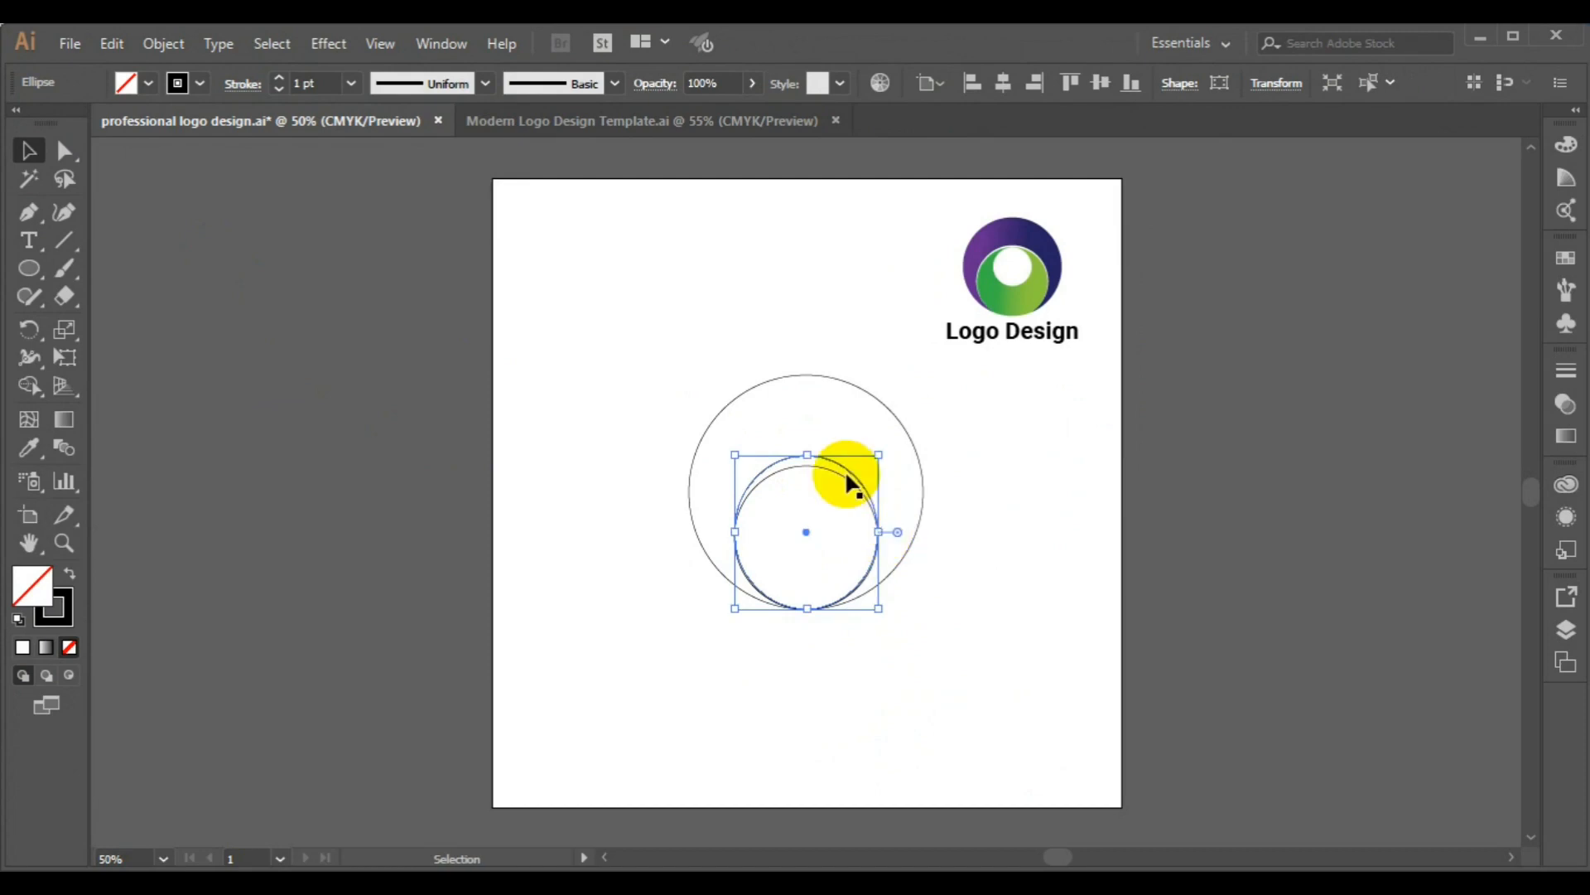
# - Restore the stretched copy to a circle, then enlarge it proportionally slightly beyond the small inner circle, keeping the bottoms touching
pyautogui.moveTo(807, 455); pyautogui.dragTo(807, 462)
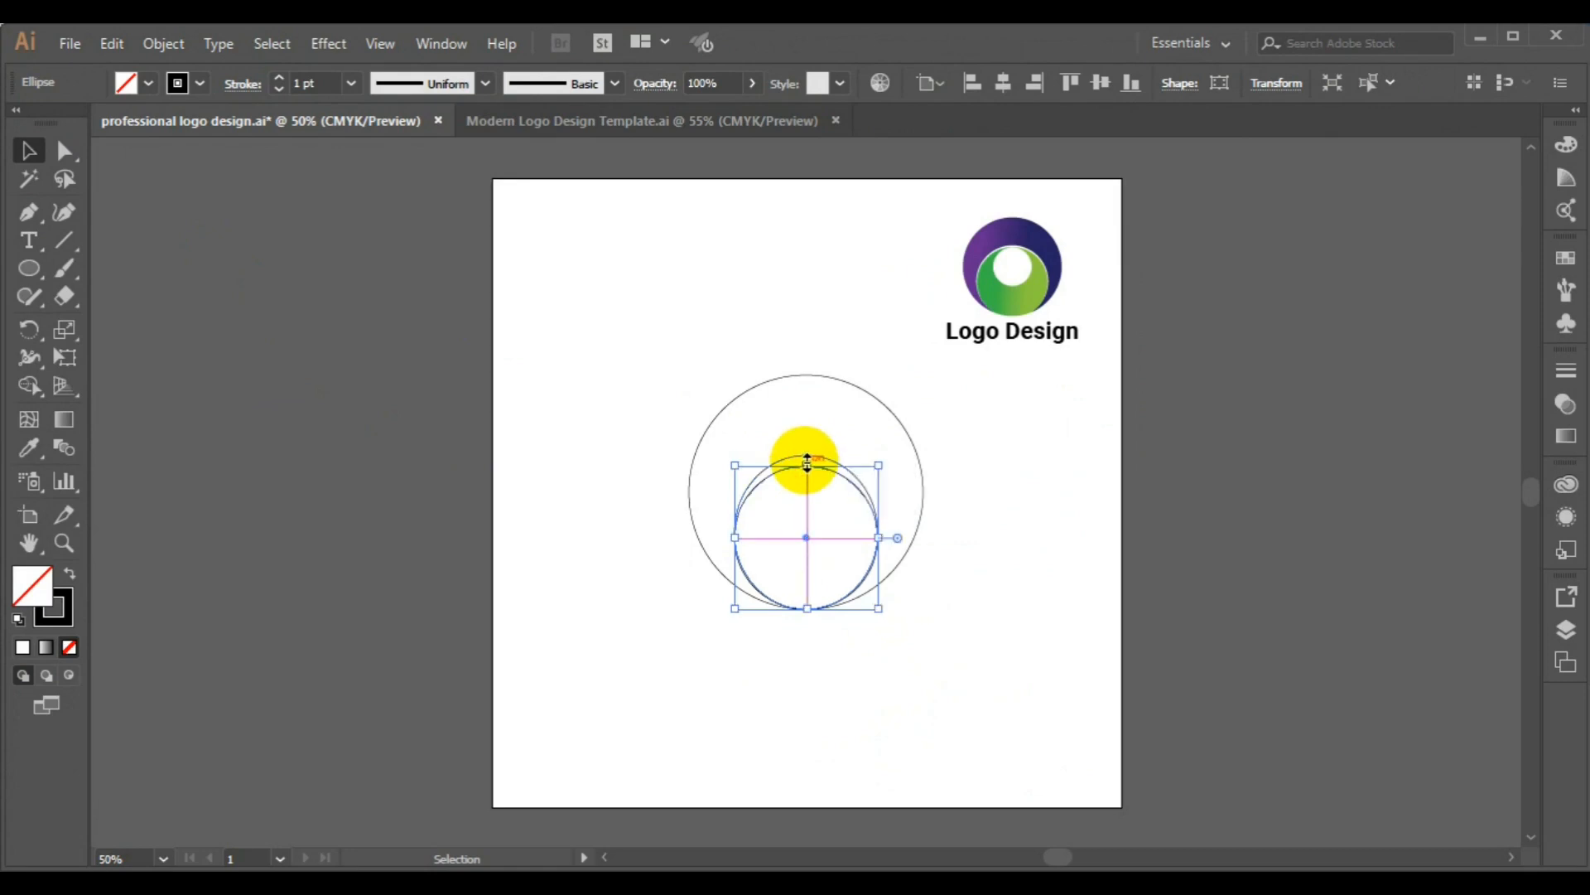
pyautogui.keyDown('shift'); pyautogui.moveTo(806, 462); pyautogui.dragTo(806, 455); pyautogui.keyUp('shift')
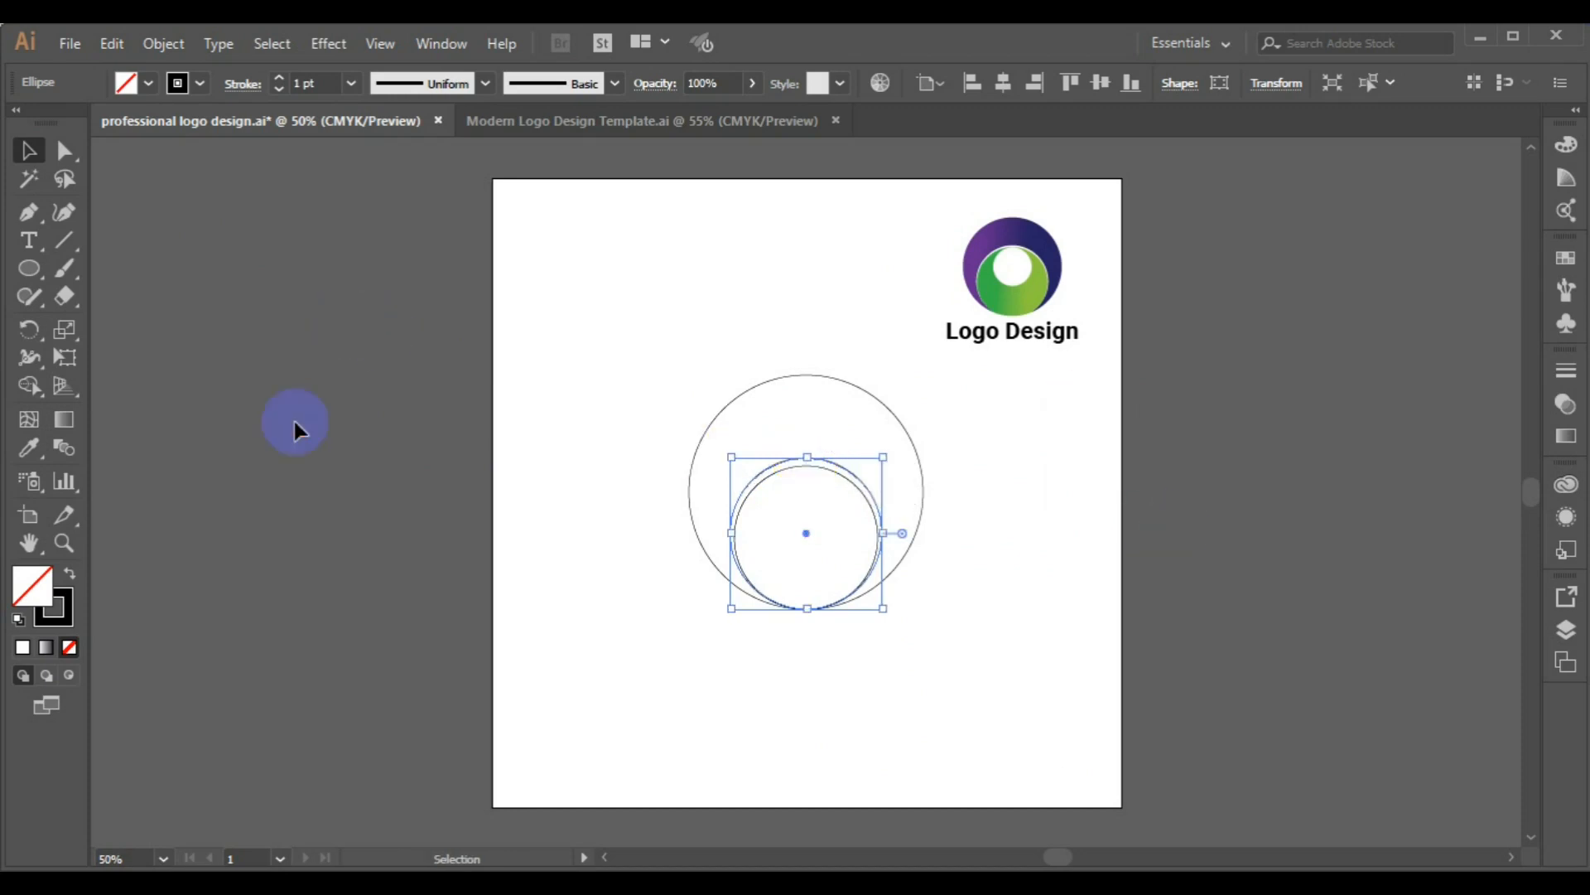
pyautogui.click(648, 580)
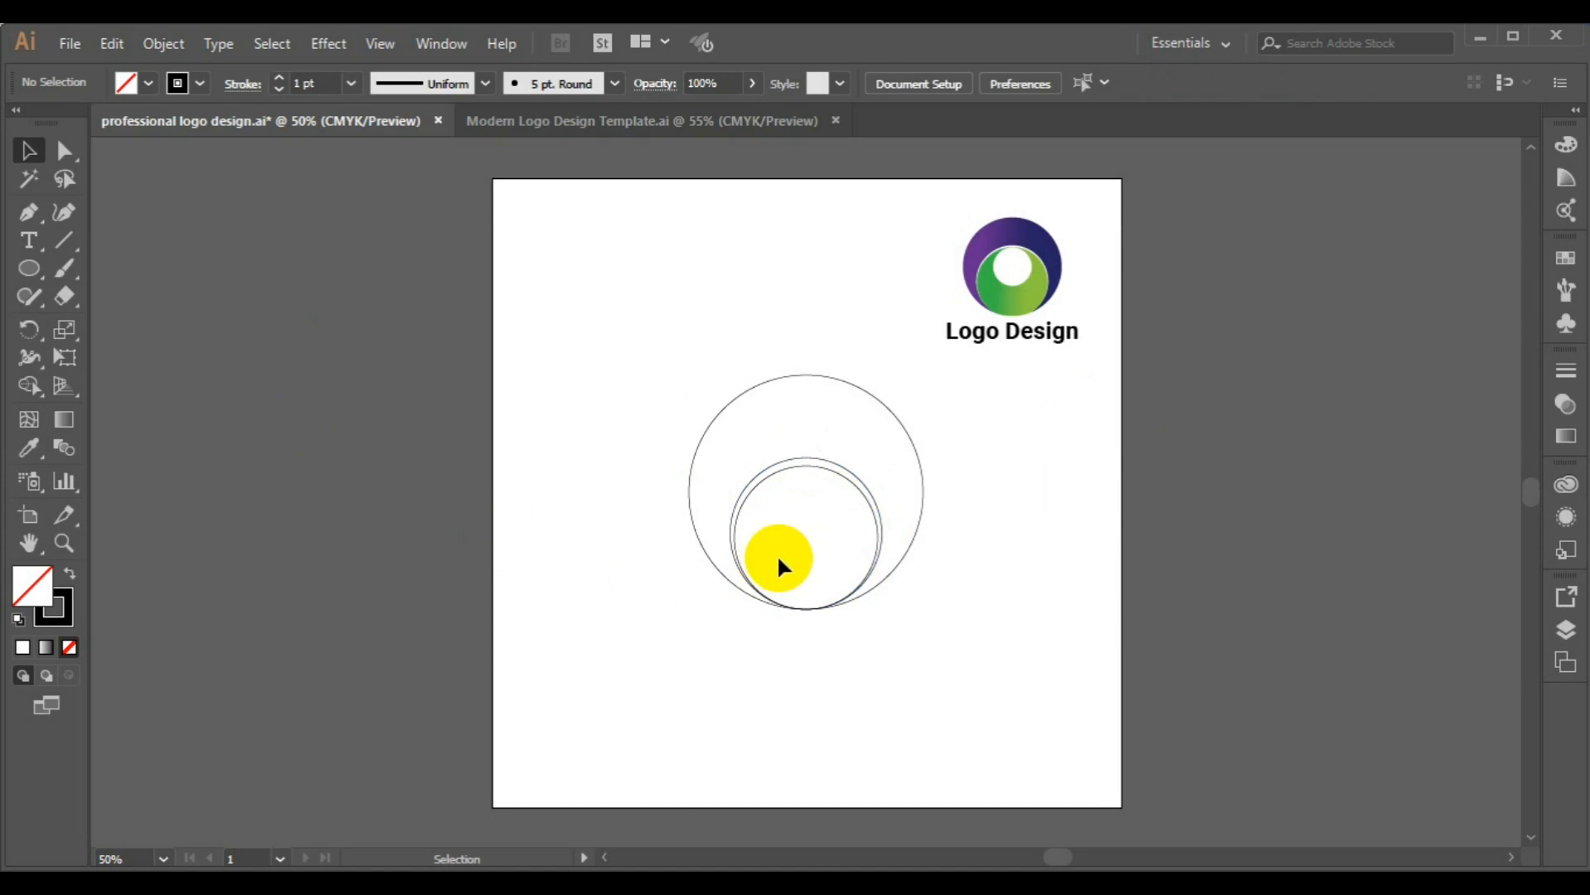
# - Copy the smaller of the two nested inner circles and paste the duplicate in place
pyautogui.click(774, 479)
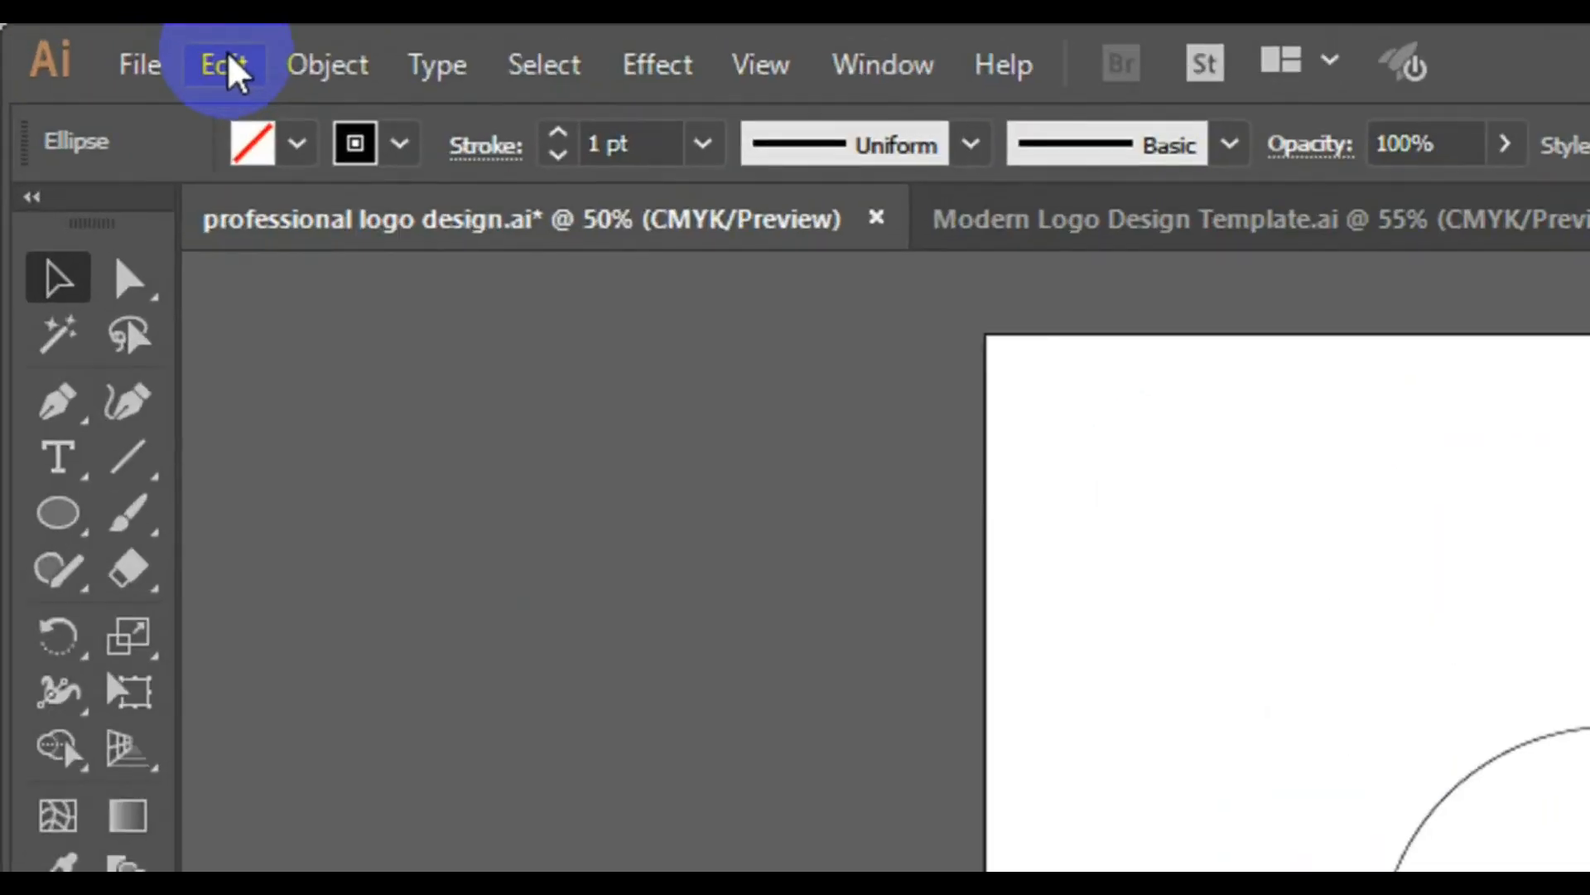
pyautogui.click(118, 46)
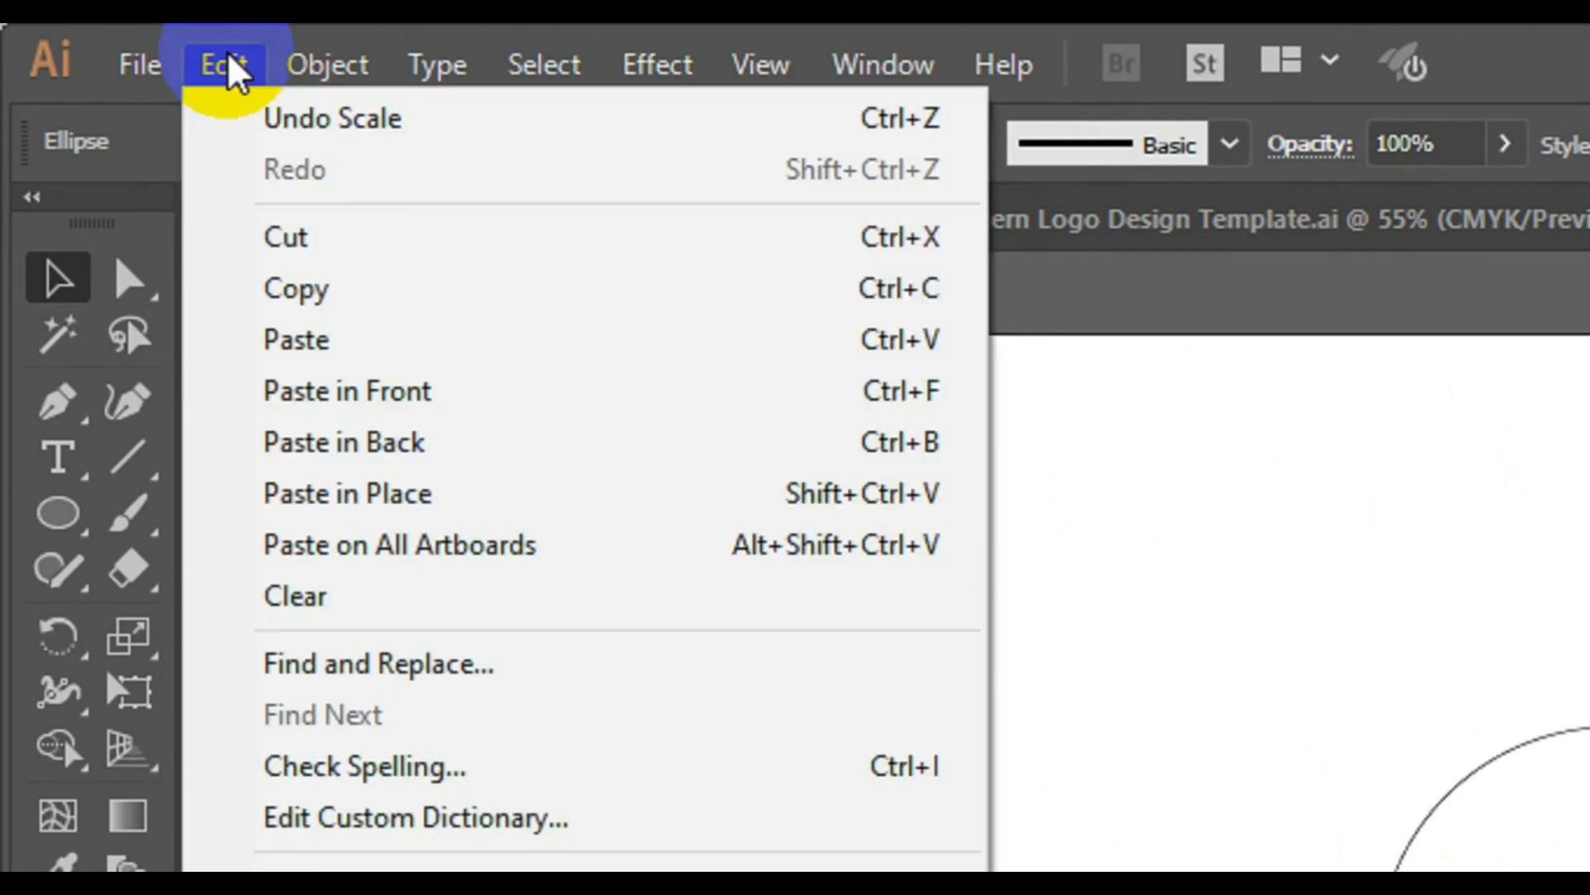
pyautogui.click(365, 289)
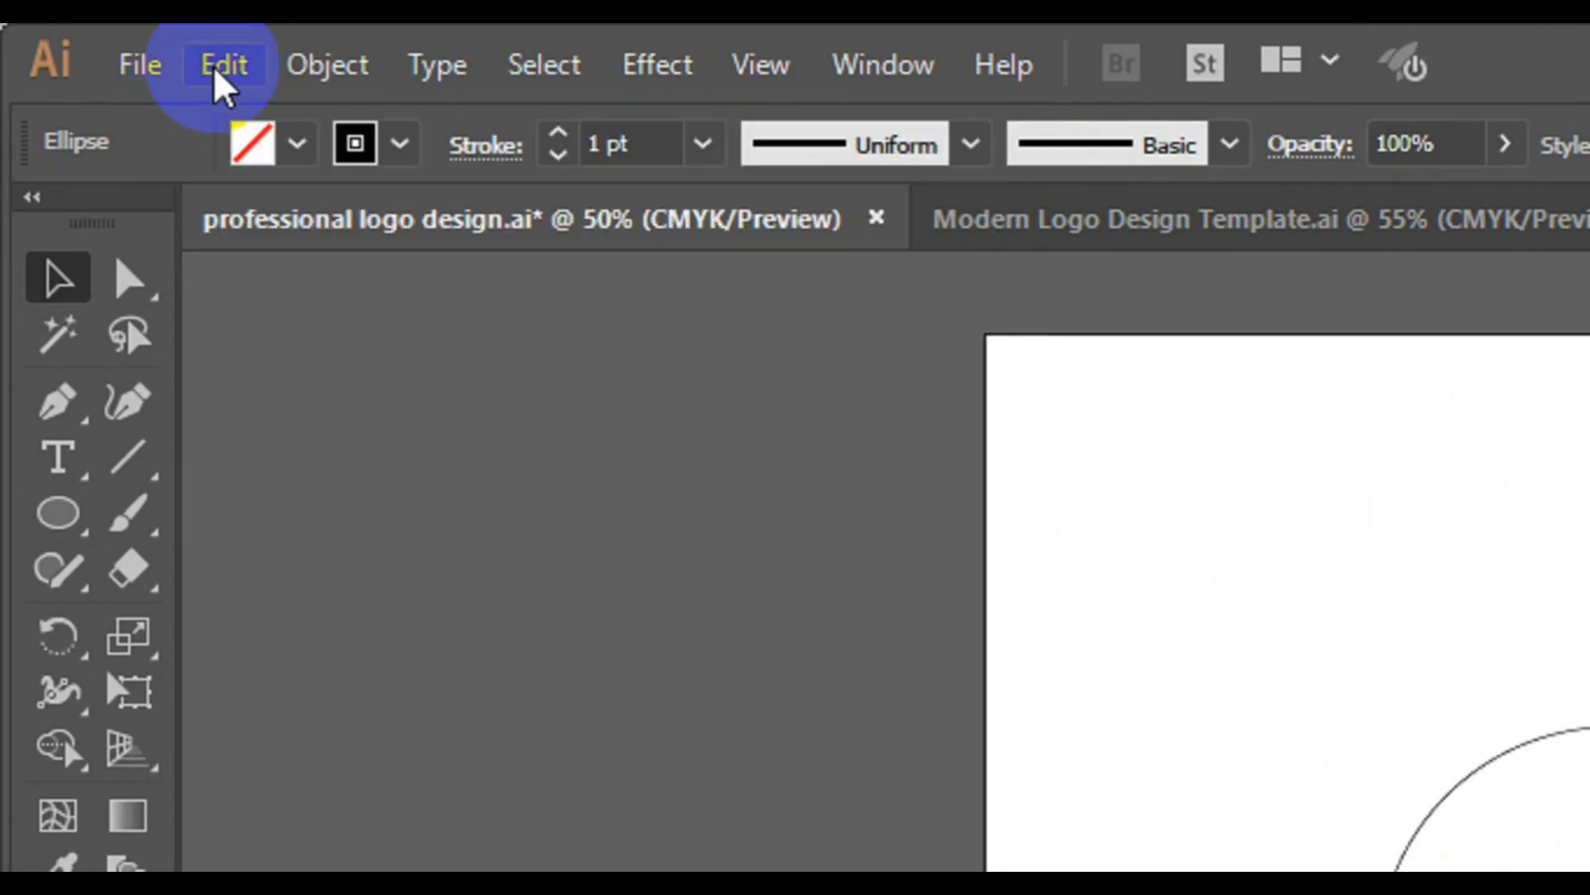
pyautogui.click(220, 75)
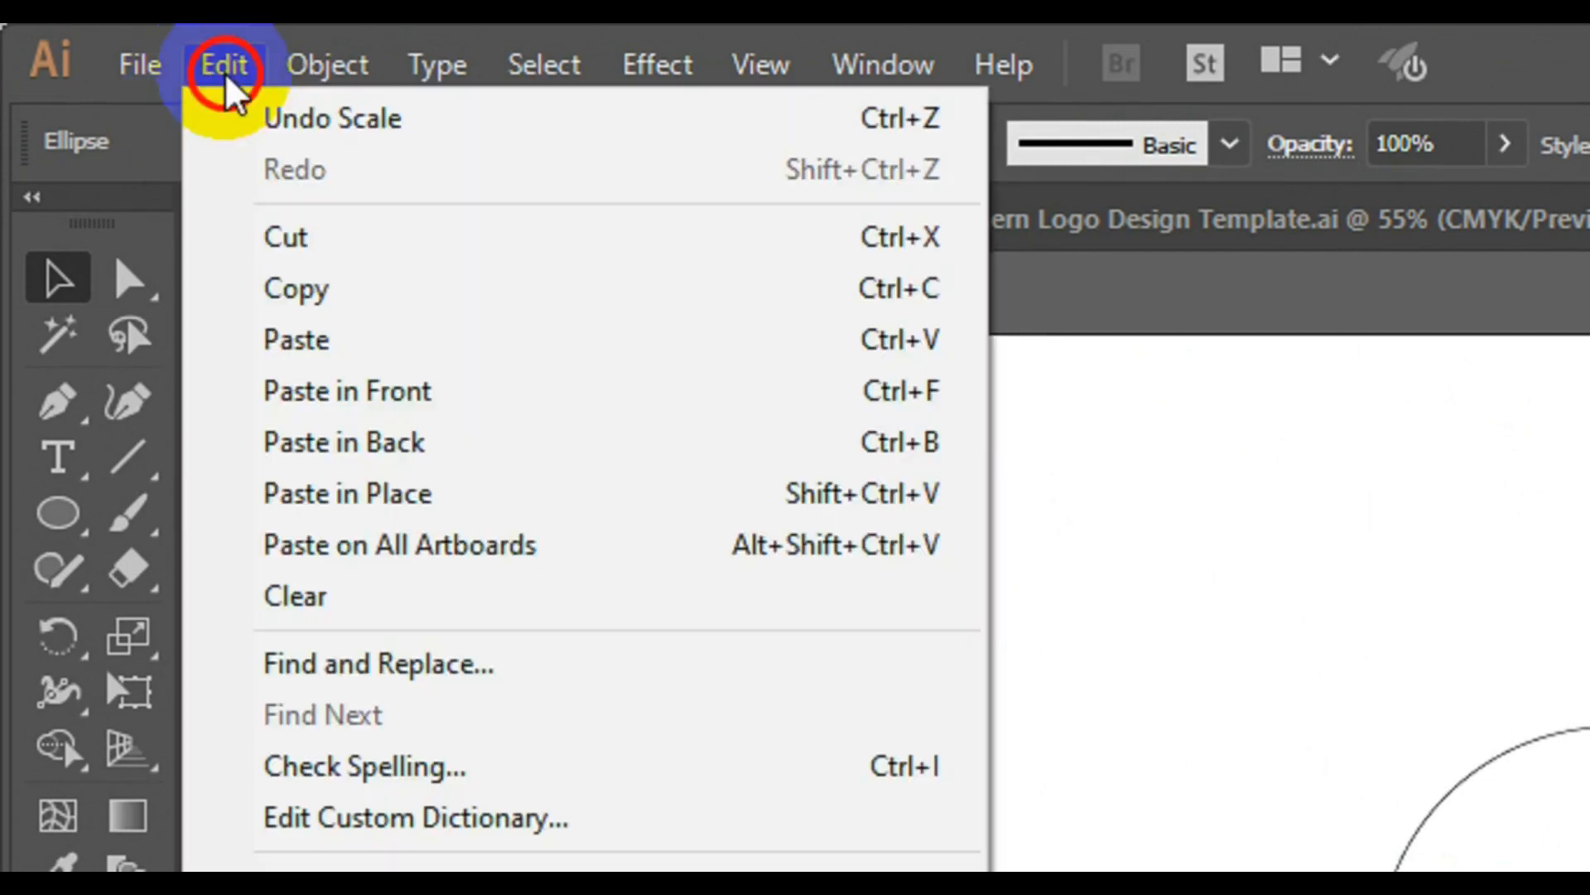
pyautogui.click(402, 492)
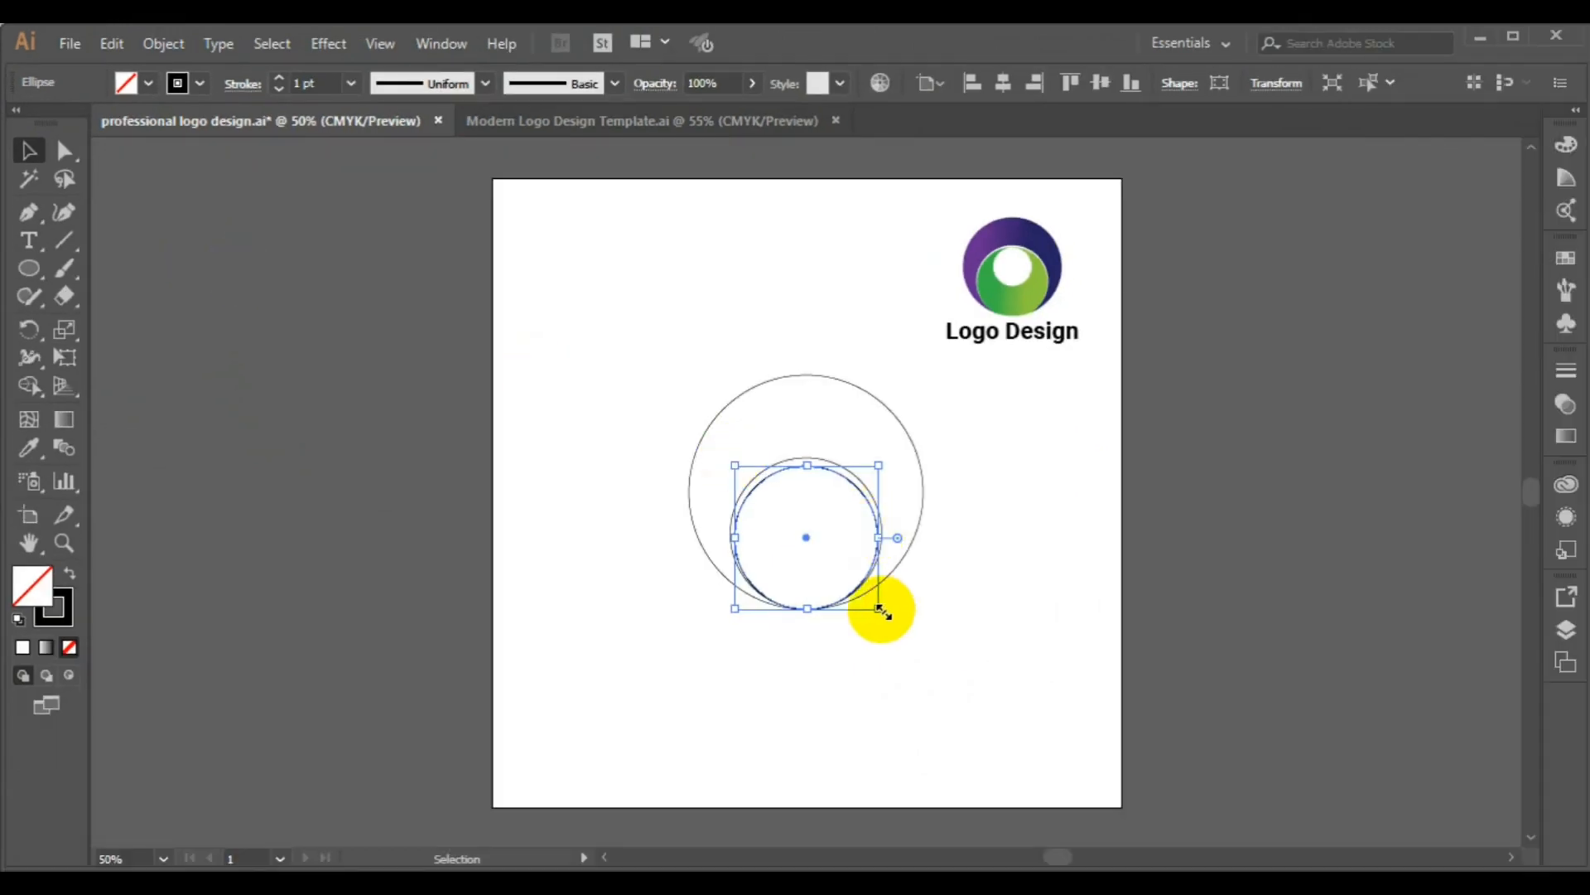
# - Shrink the duplicate about its centre to about three-fifths size and move it straight up to touch the inner circle's top edge
pyautogui.moveTo(881, 608); pyautogui.dragTo(862, 585)
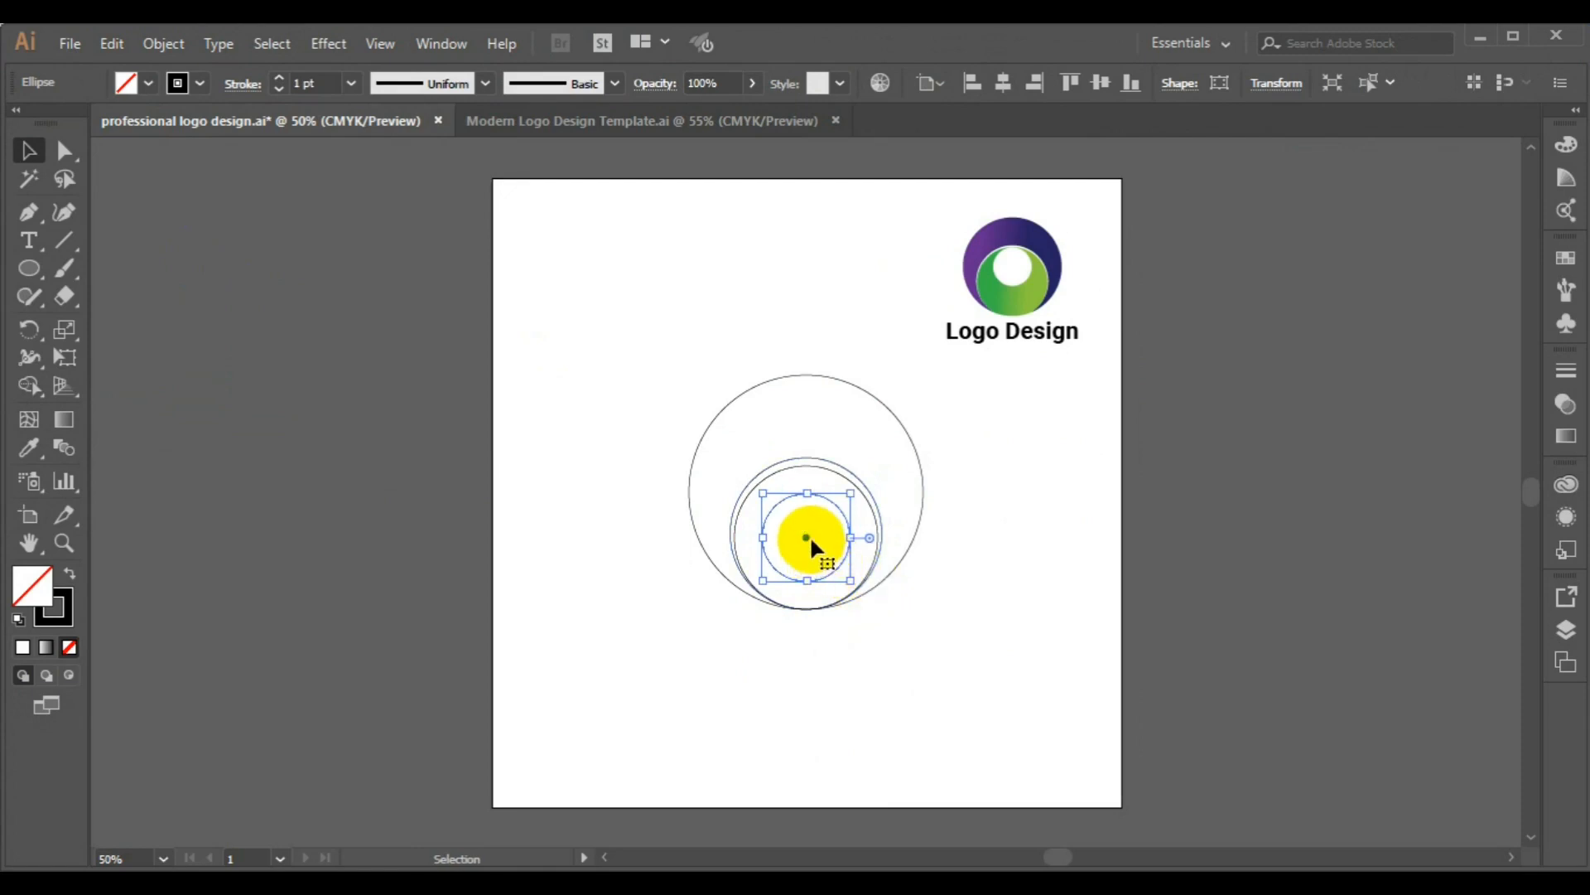
pyautogui.moveTo(807, 539); pyautogui.dragTo(809, 518)
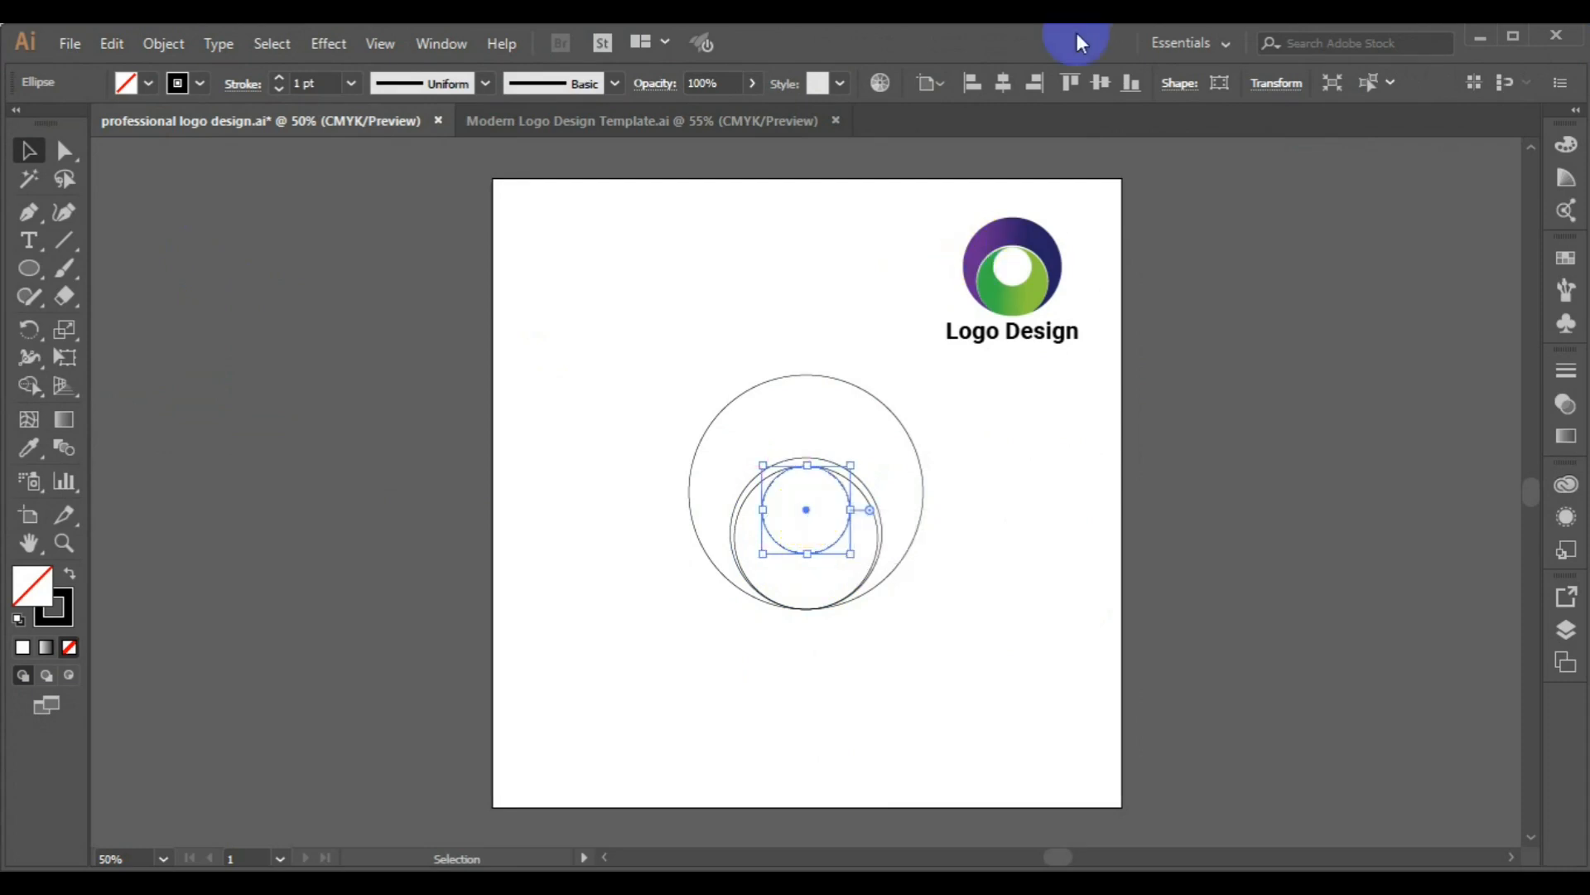
pyautogui.click(1110, 79)
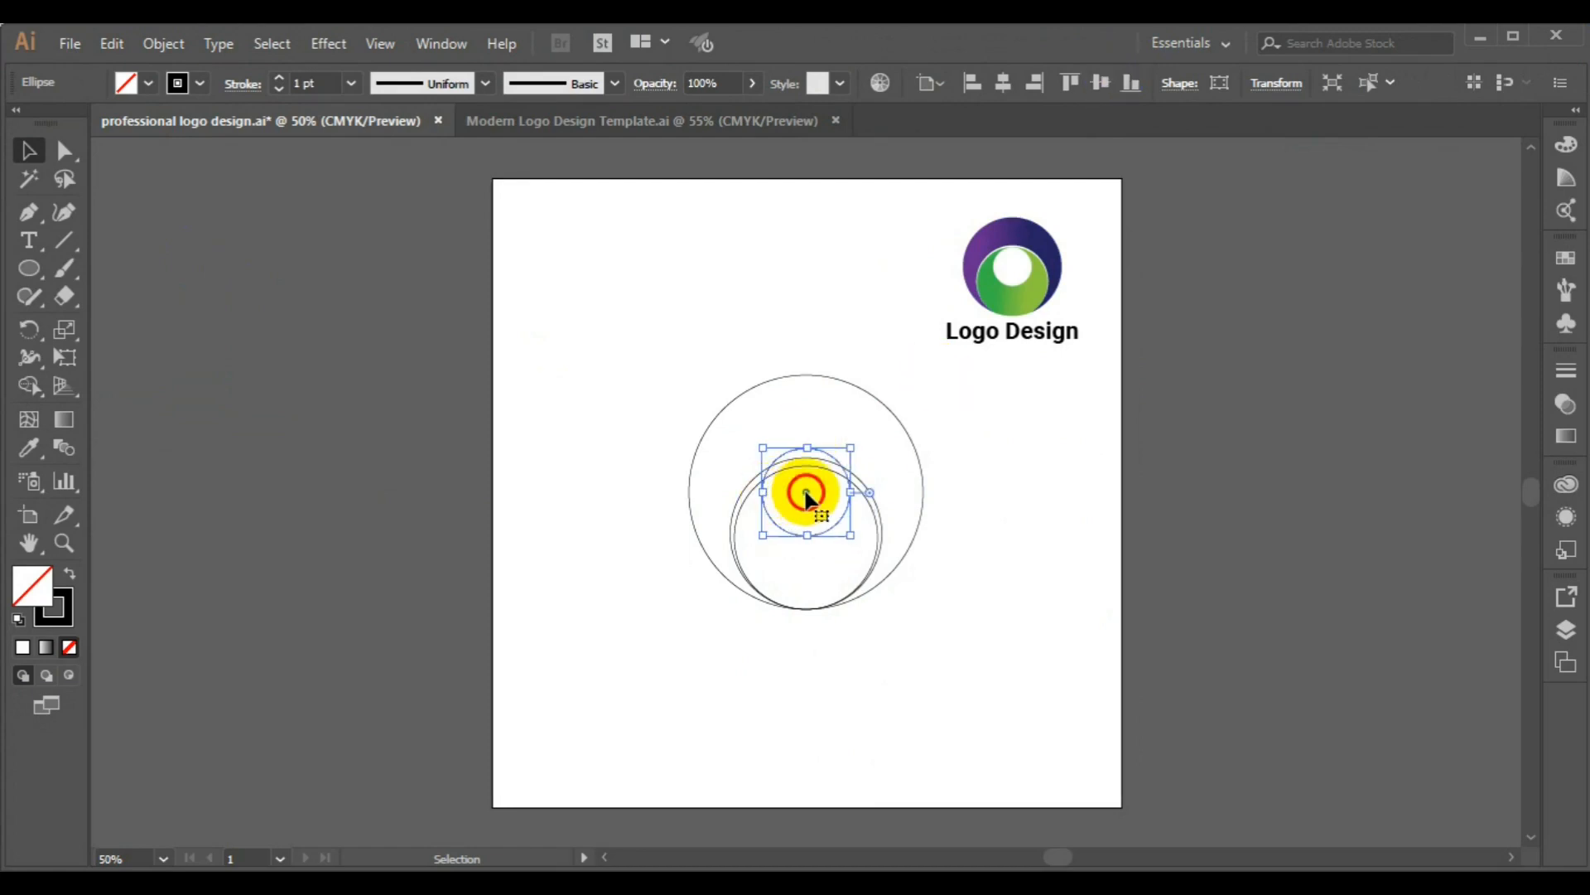
pyautogui.moveTo(806, 497); pyautogui.dragTo(805, 504)
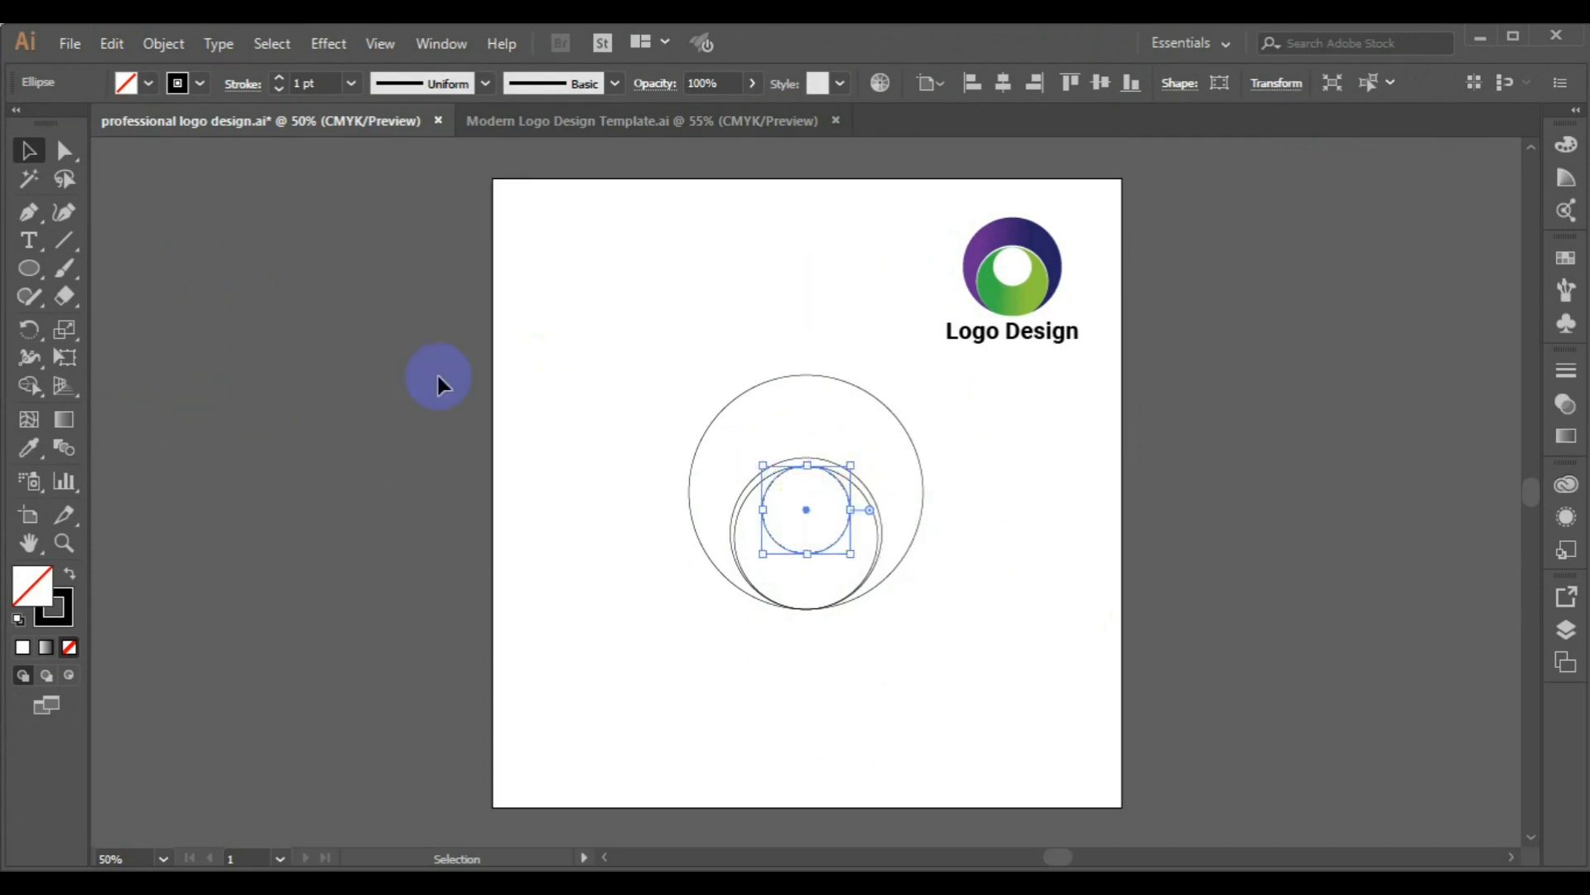
# - Select all four circles and set up the Shape Builder tool with a black fill and no stroke
pyautogui.moveTo(466, 282); pyautogui.dragTo(803, 537)
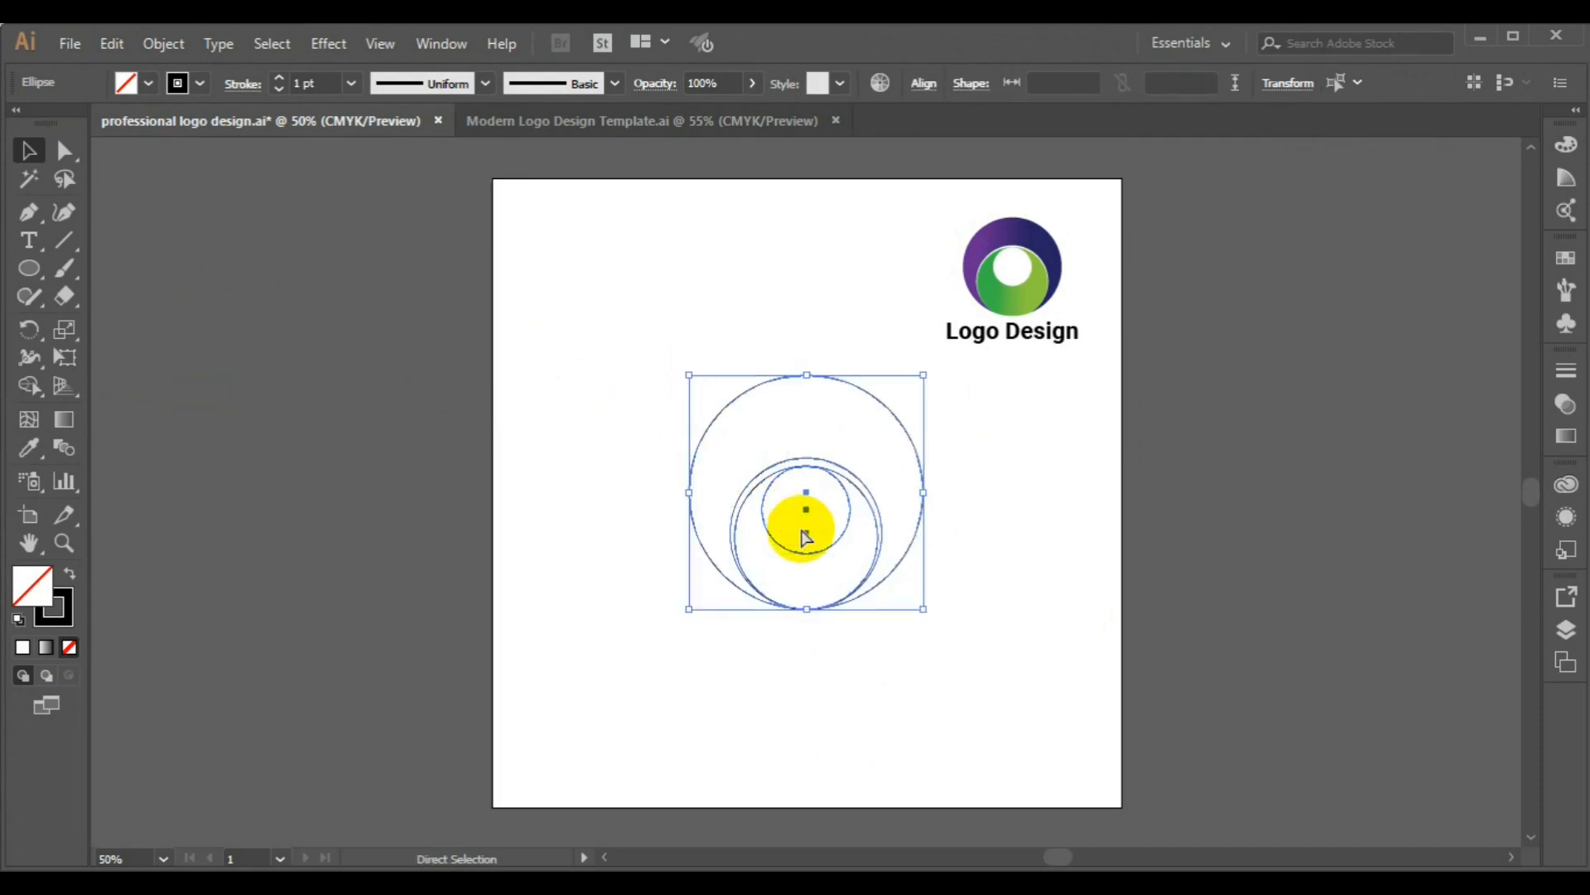
pyautogui.click(29, 385)
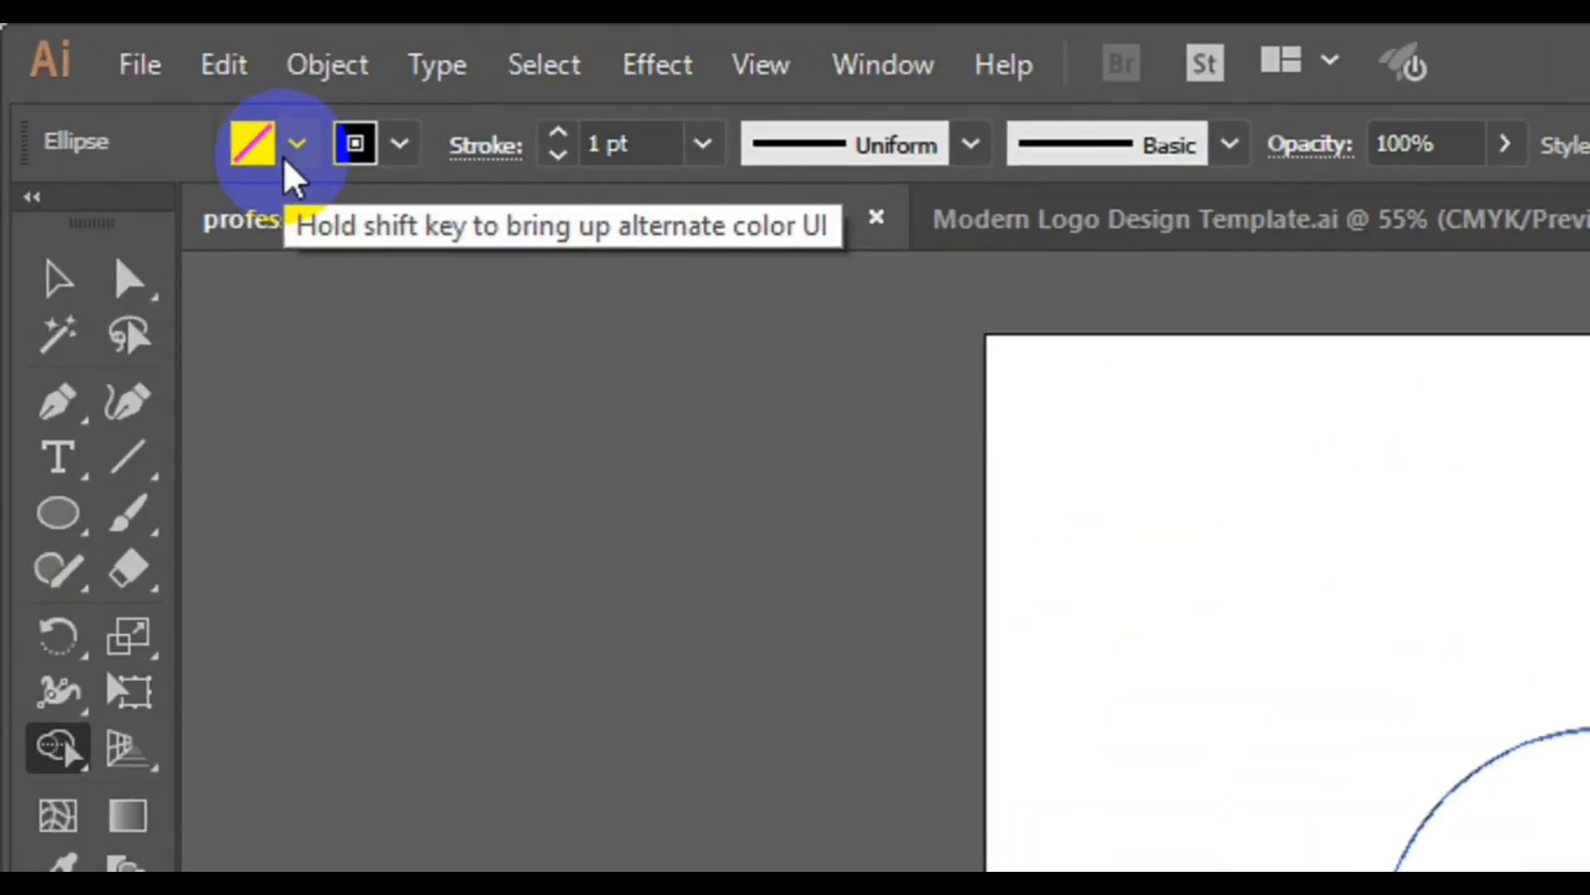
pyautogui.click(299, 149)
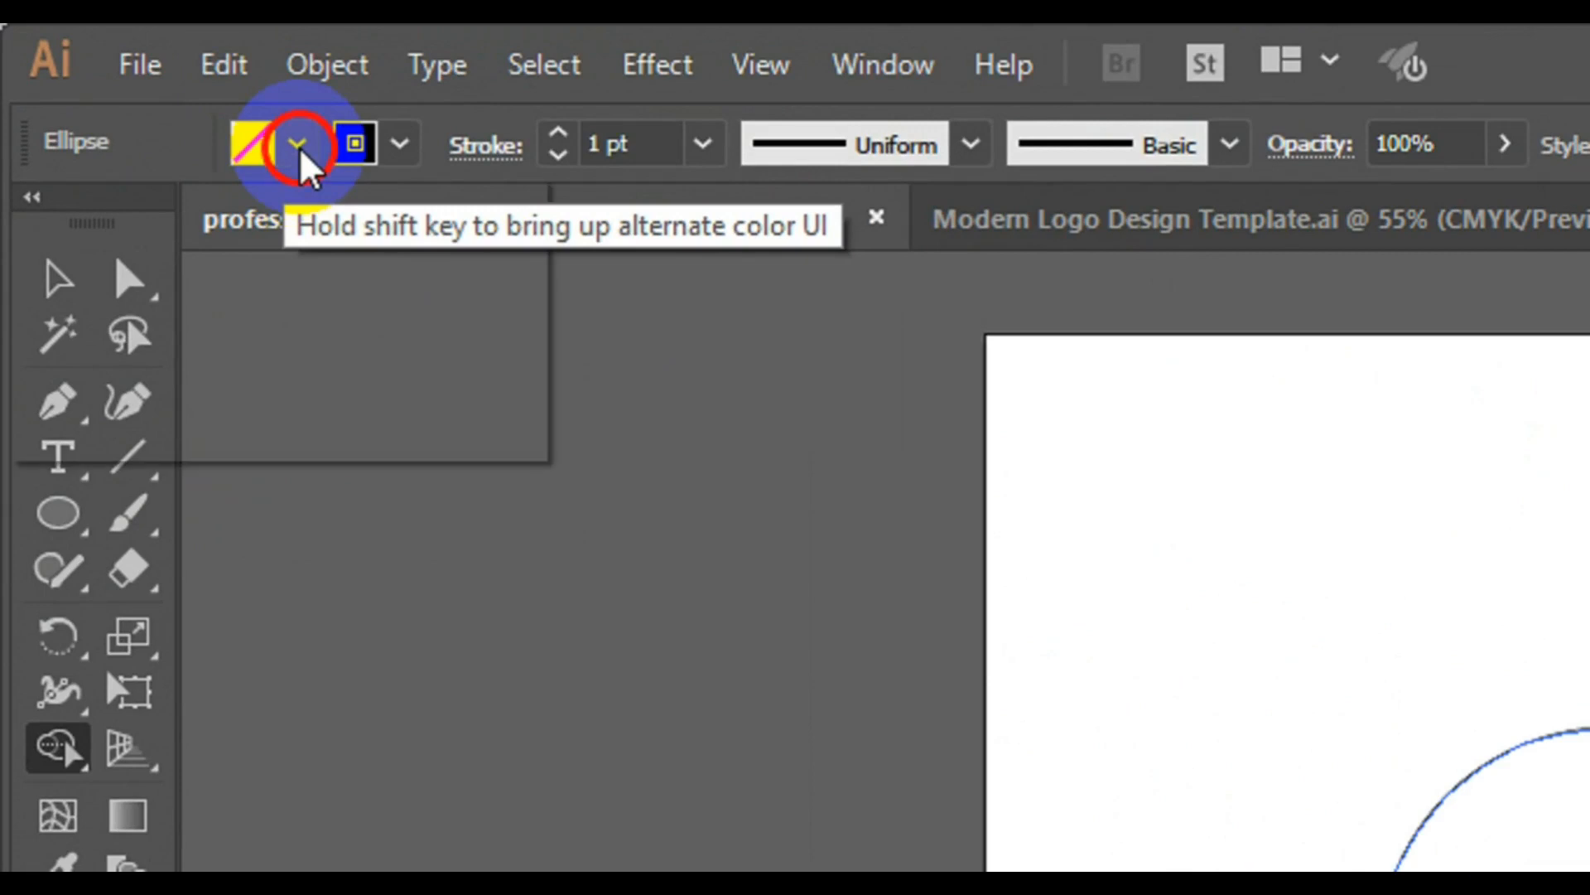
pyautogui.click(130, 227)
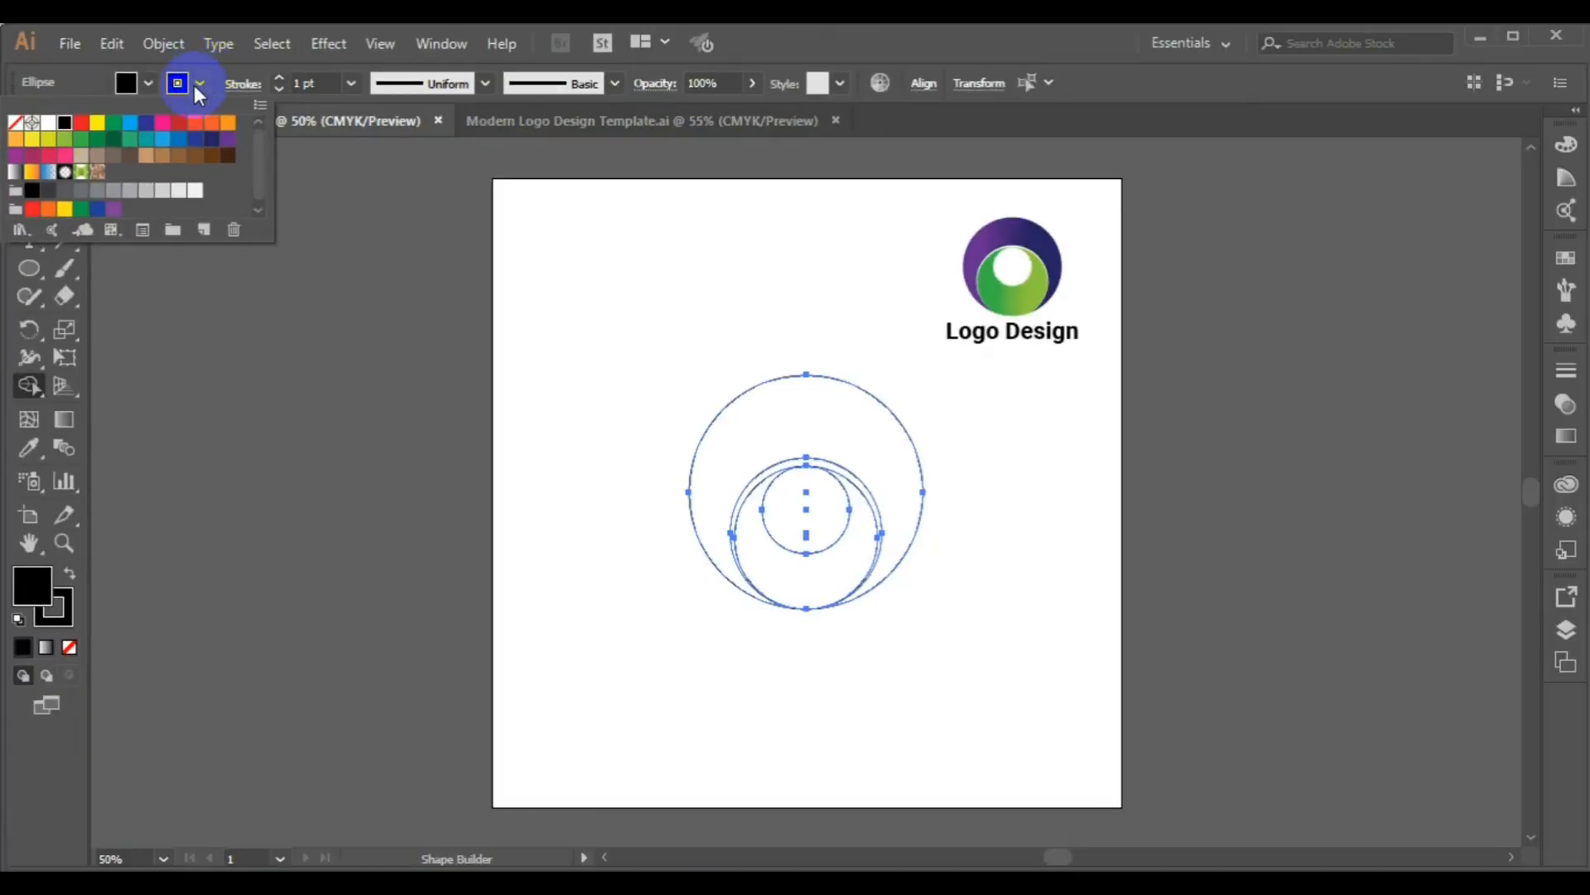
pyautogui.click(195, 86)
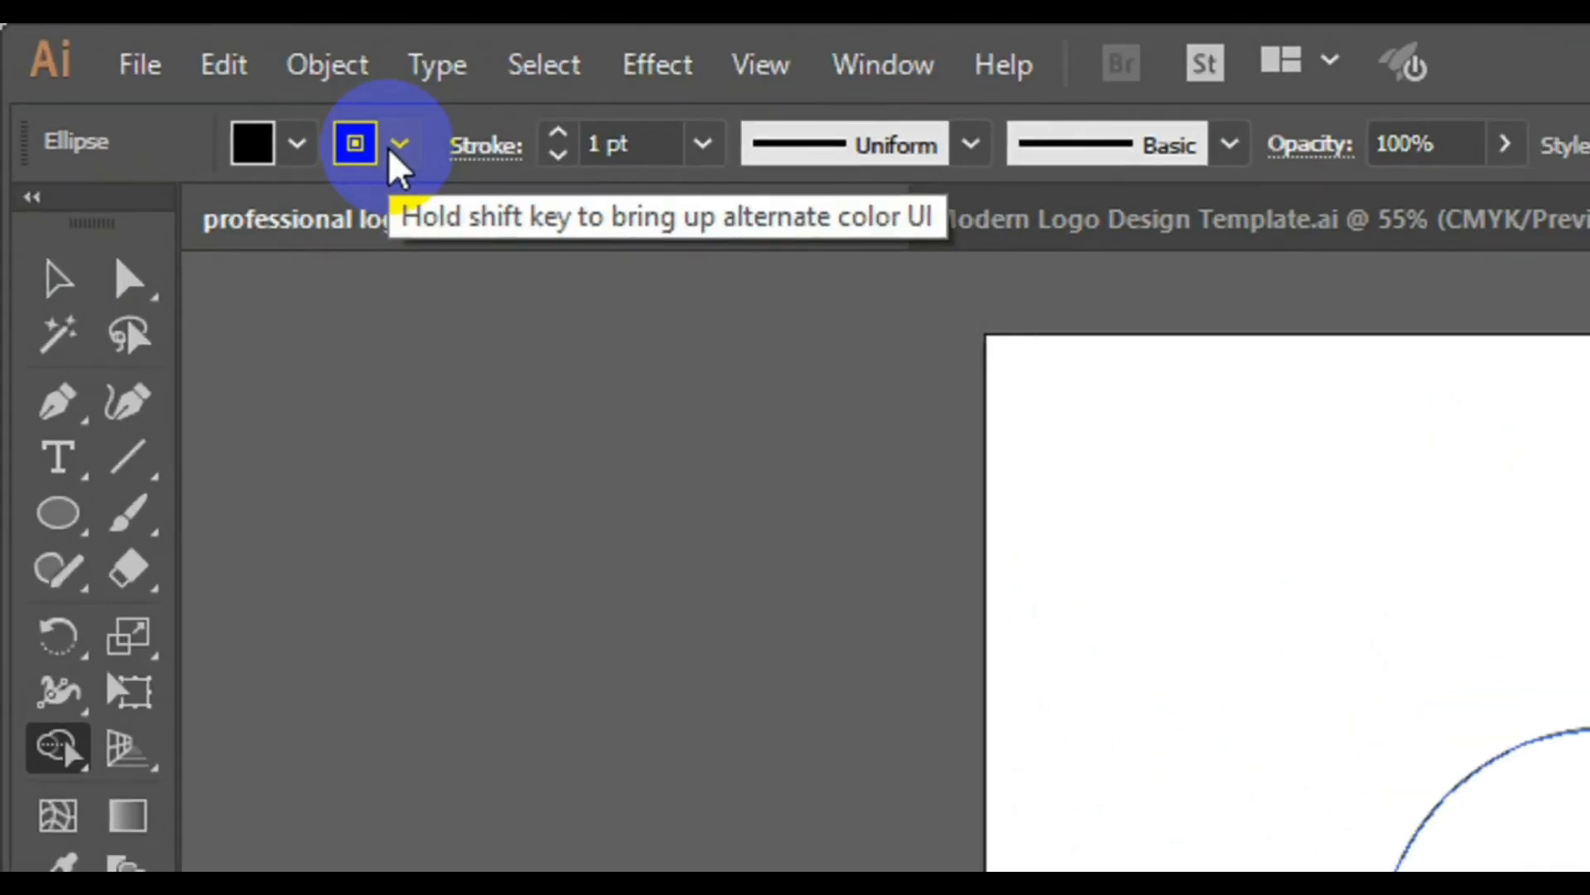
pyautogui.click(397, 147)
pyautogui.click(30, 222)
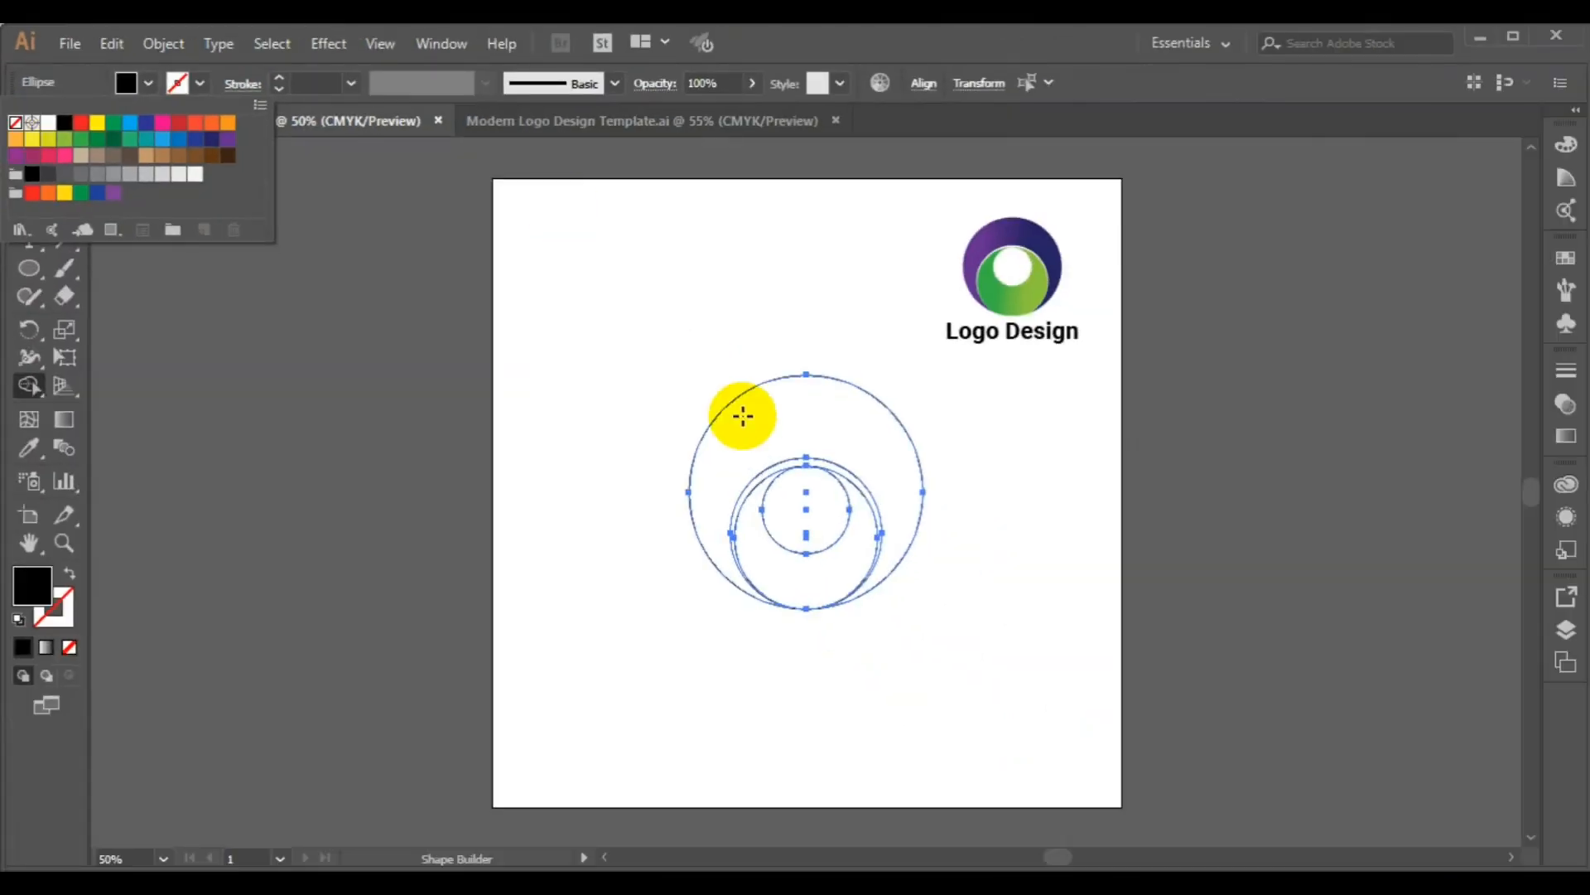
# - Build black shapes from the outer crescent and the inner crescent around the smallest circle, then deselect the artwork
pyautogui.click(743, 416)
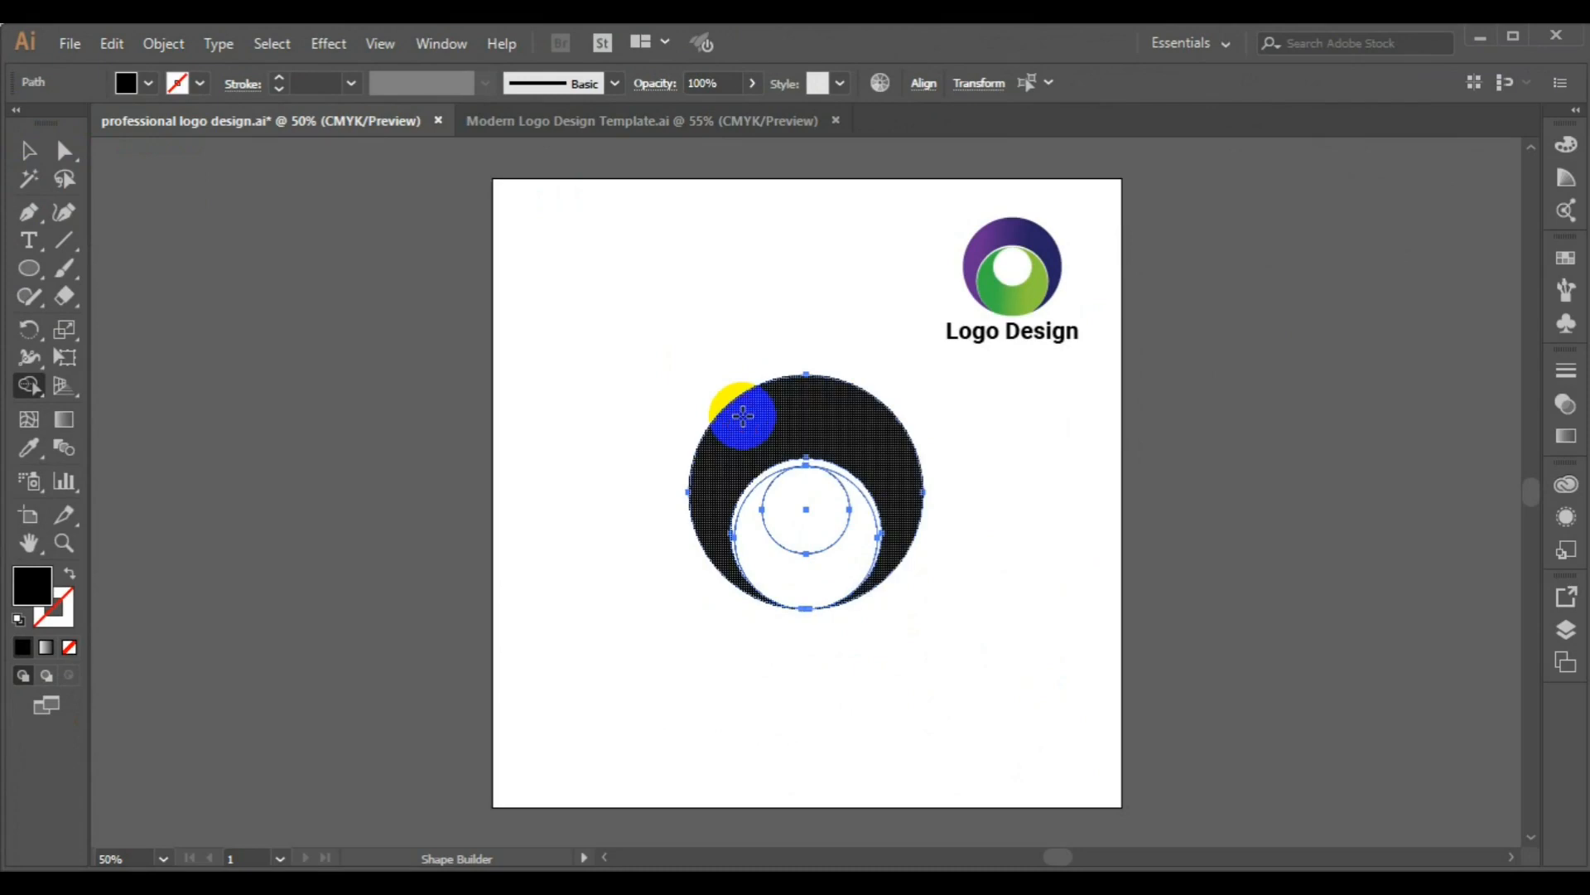
pyautogui.click(801, 564)
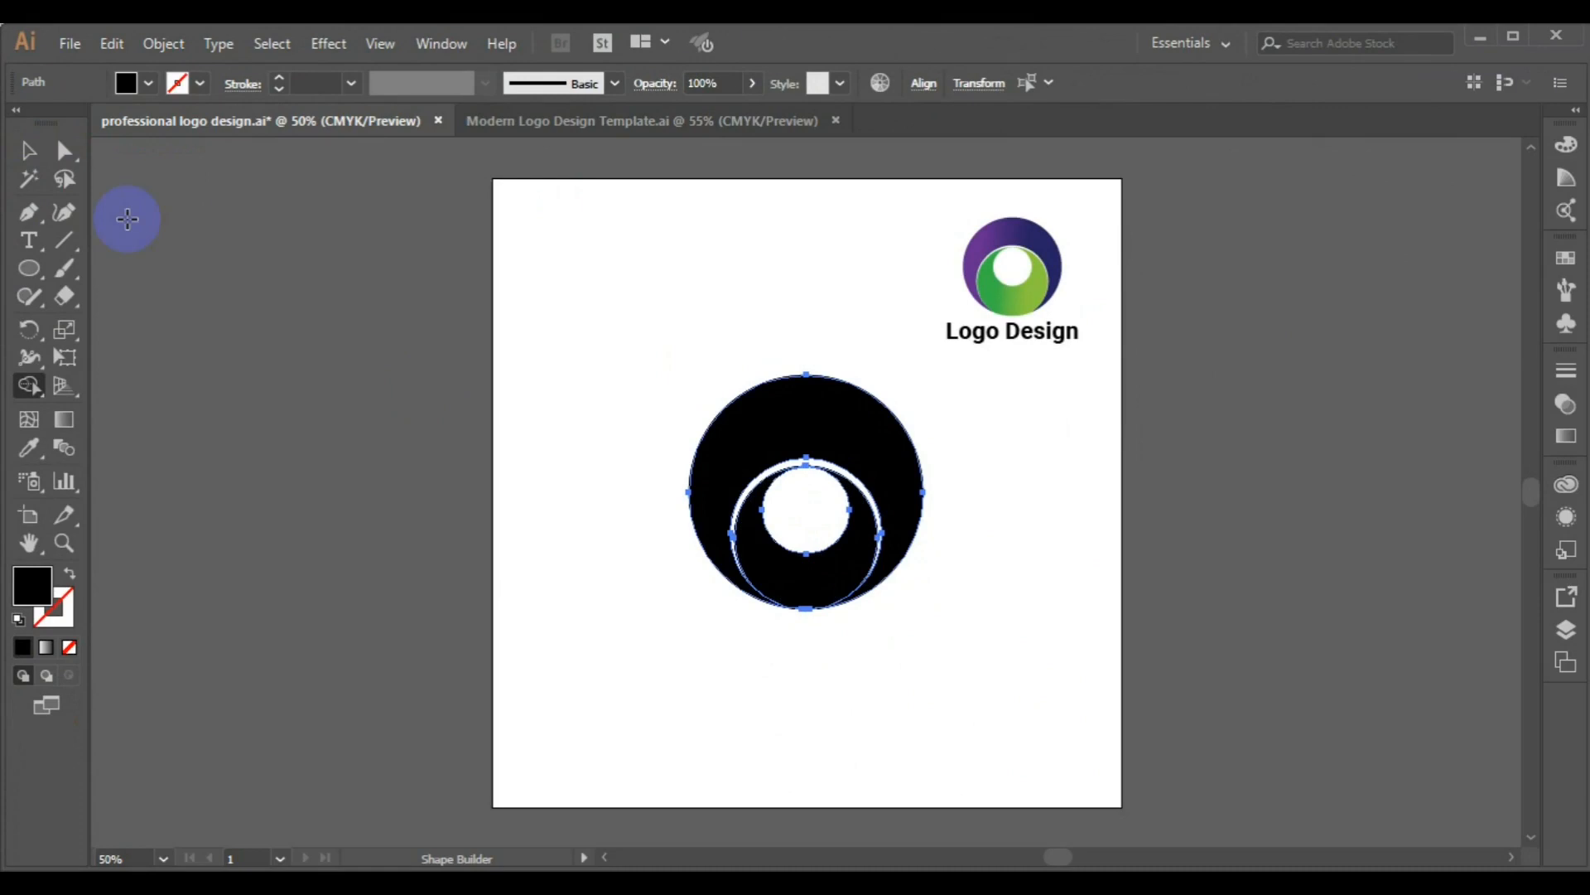
pyautogui.click(26, 150)
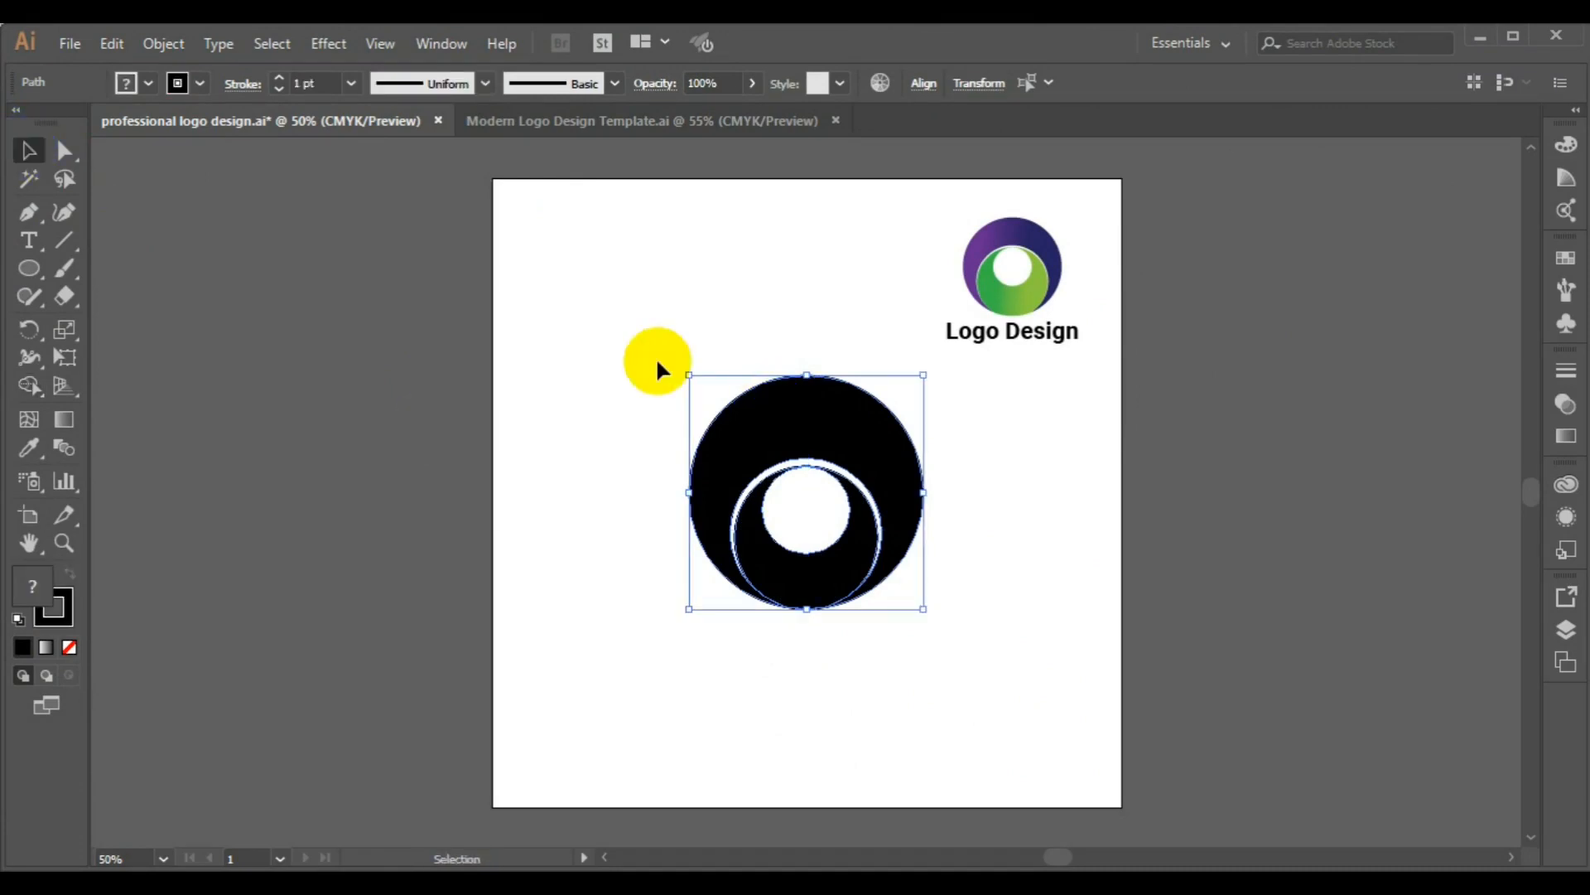
pyautogui.click(594, 445)
# - Move the two black crescent shapes together off the circle outlines, toward the artboard's right edge, and group them
pyautogui.click(843, 448)
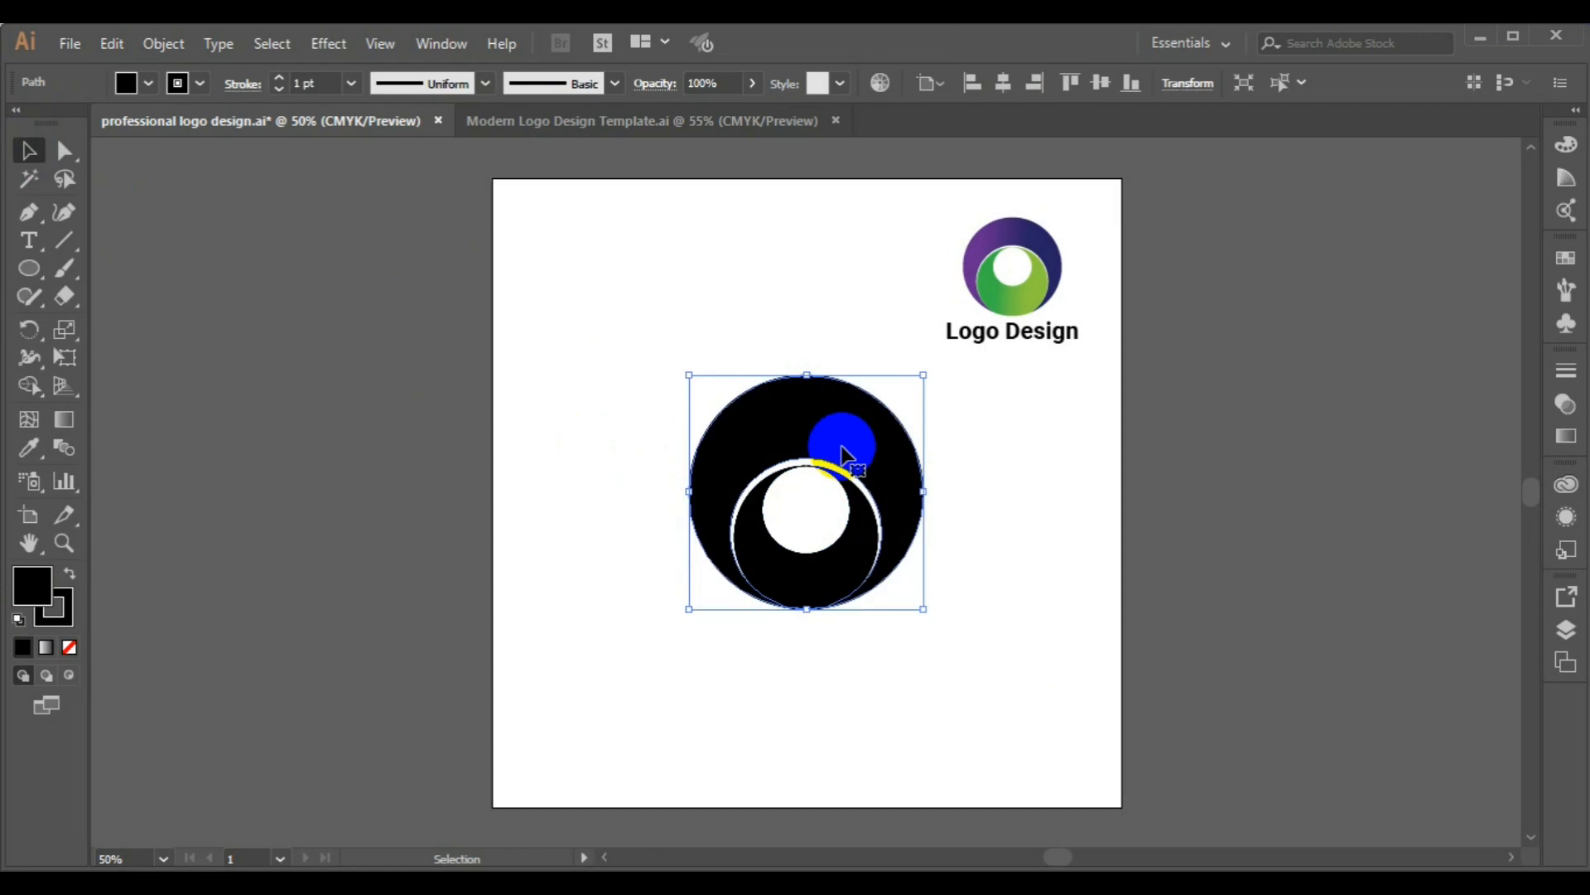
pyautogui.moveTo(843, 450); pyautogui.dragTo(845, 555)
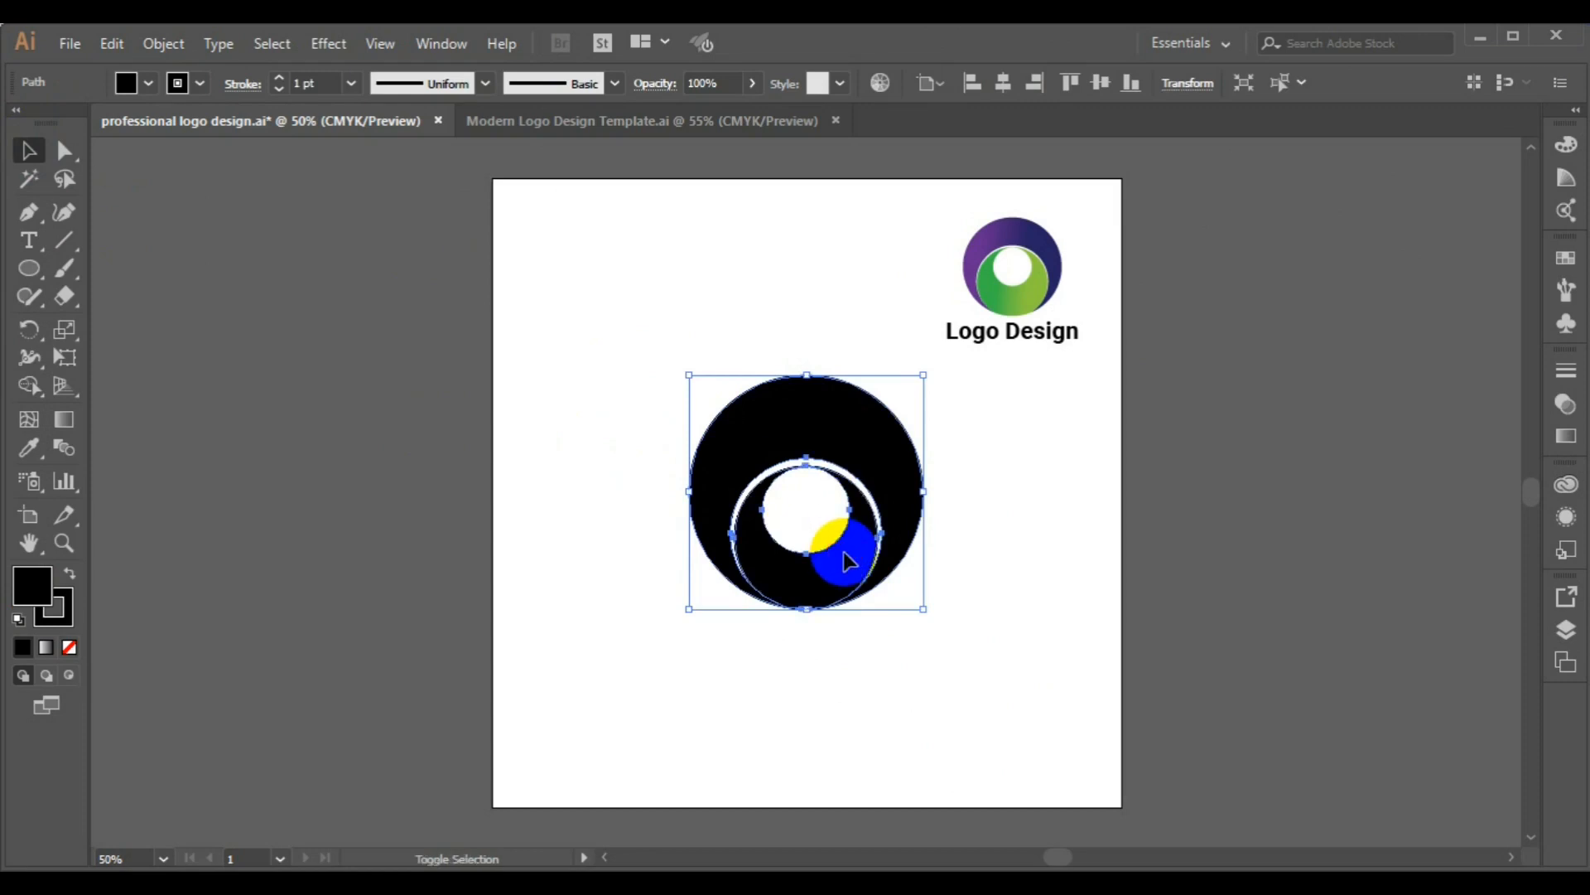
pyautogui.moveTo(845, 562); pyautogui.dragTo(1168, 542)
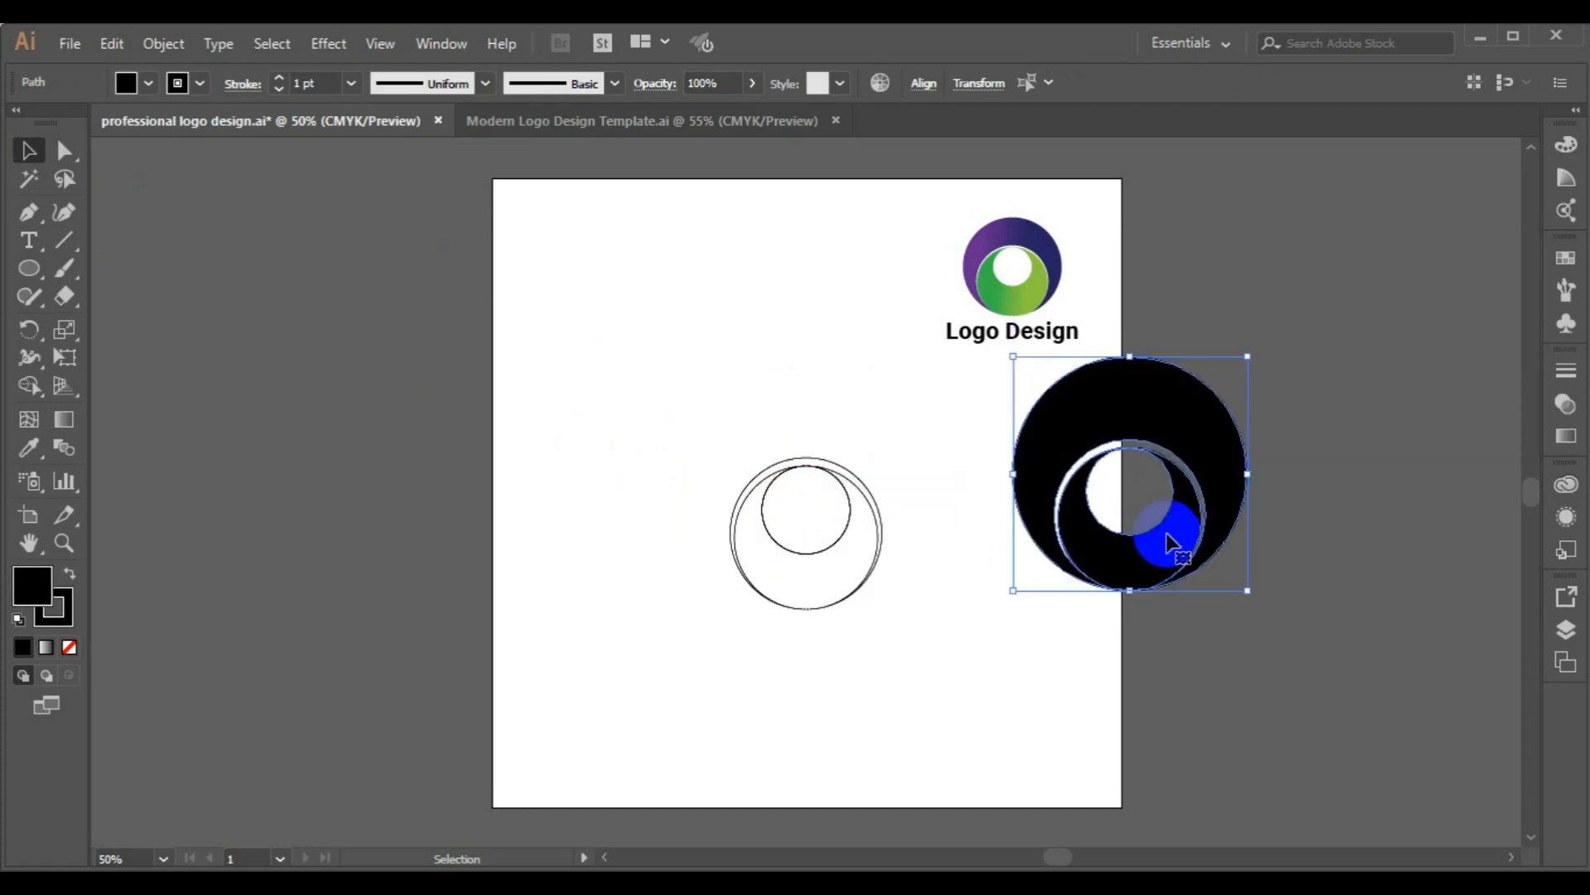
pyautogui.click(154, 46)
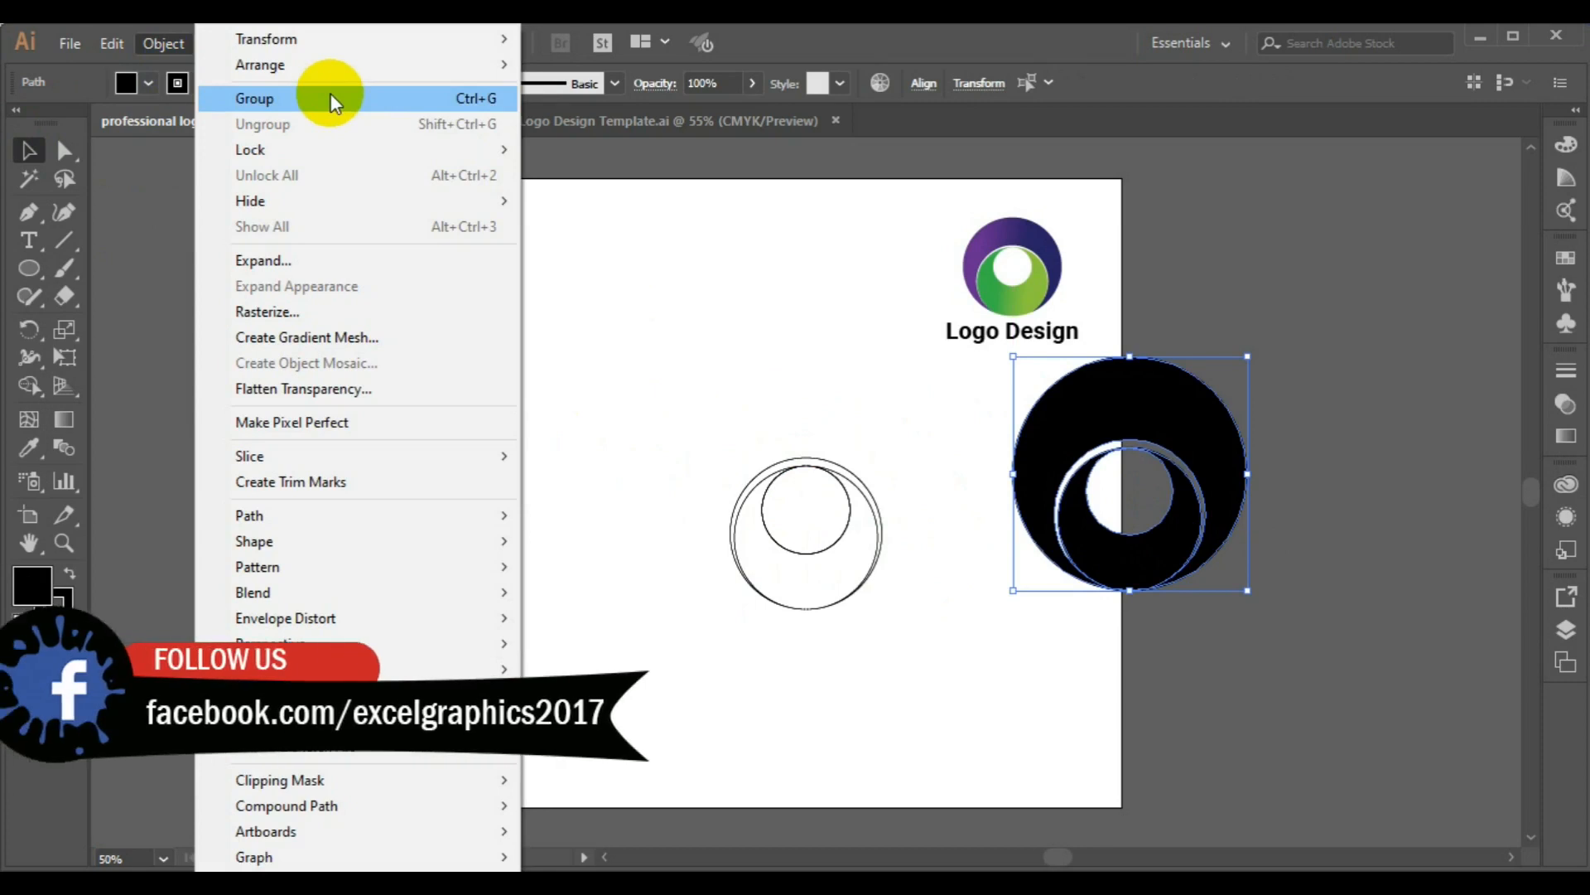
pyautogui.click(331, 94)
# - Delete the leftover circle outlines from the middle of the artboard
pyautogui.click(432, 358)
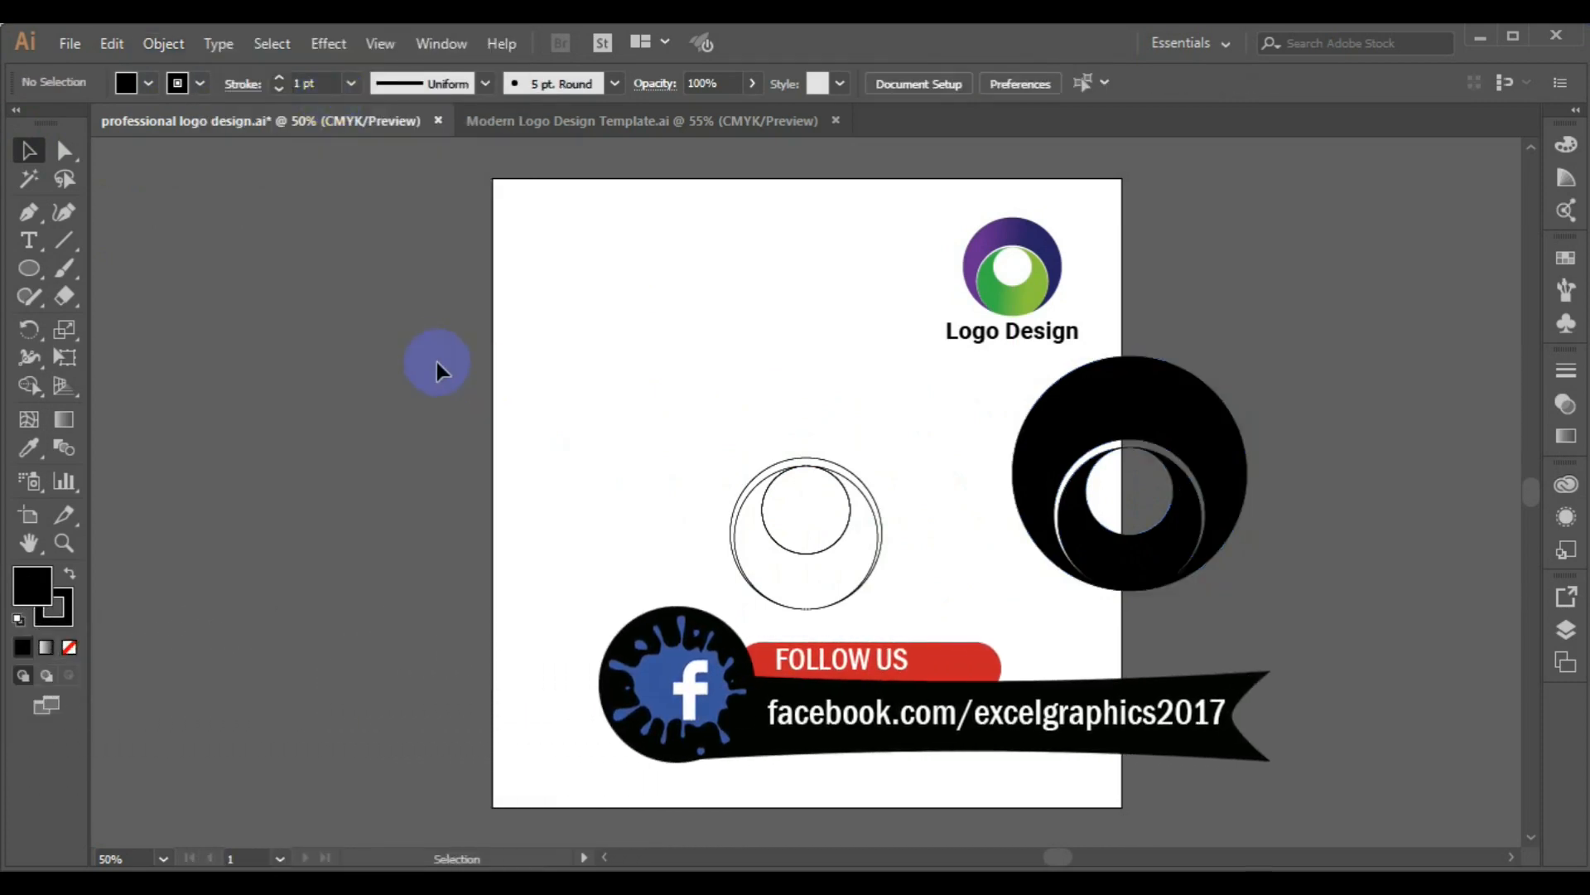
pyautogui.moveTo(449, 398); pyautogui.dragTo(882, 641)
pyautogui.press('Delete')
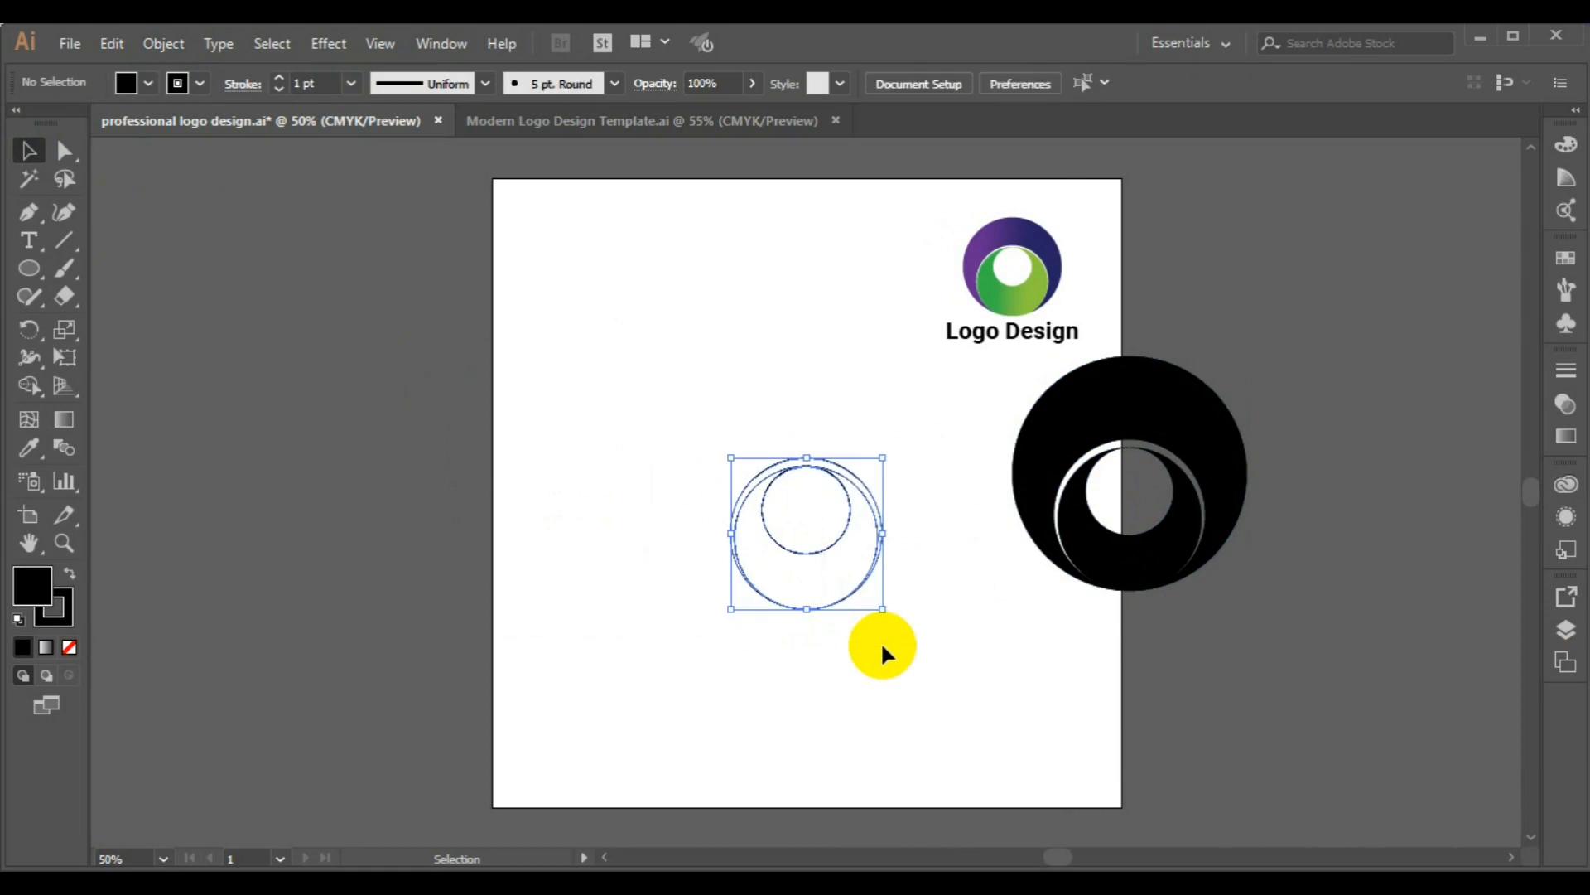
# - Centre the grouped black logo horizontally and vertically on the artboard
pyautogui.click(1112, 554)
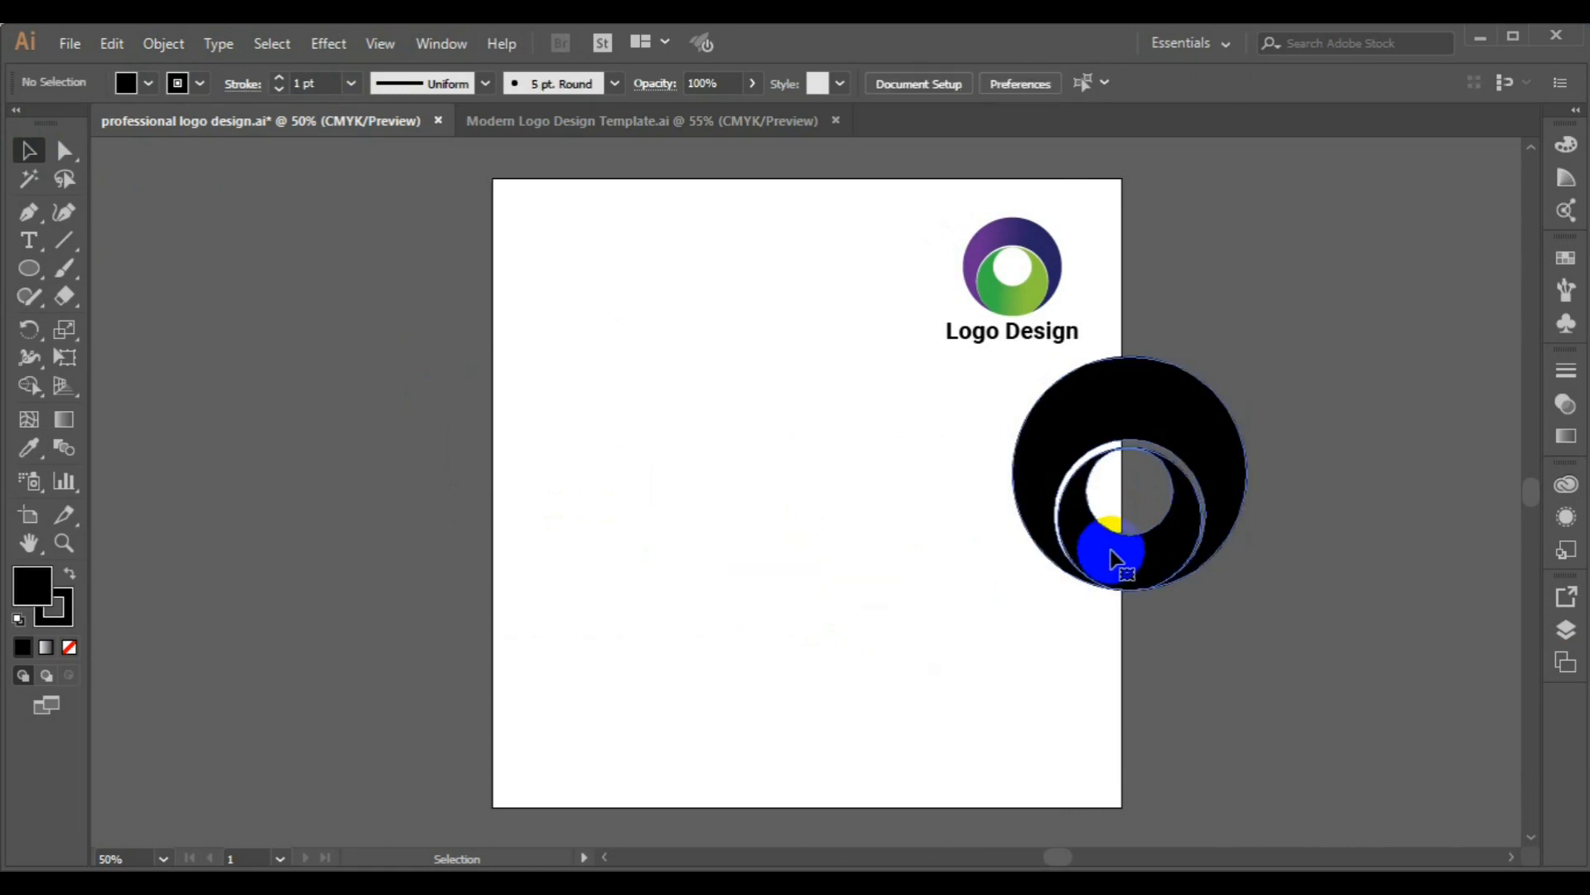
pyautogui.moveTo(1111, 551); pyautogui.dragTo(1115, 257)
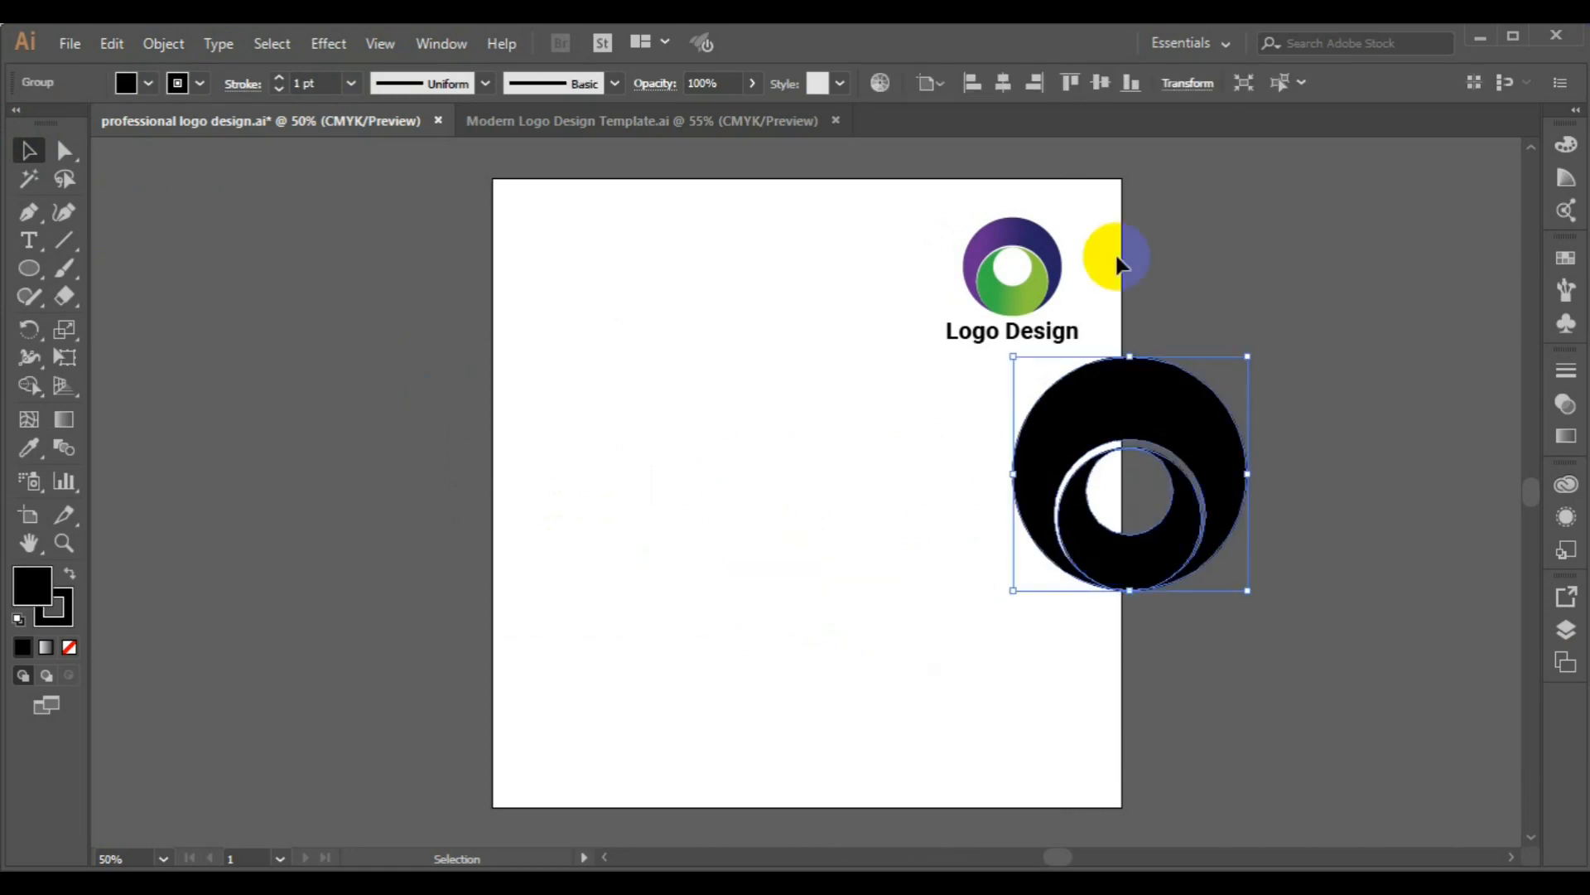
pyautogui.click(1003, 83)
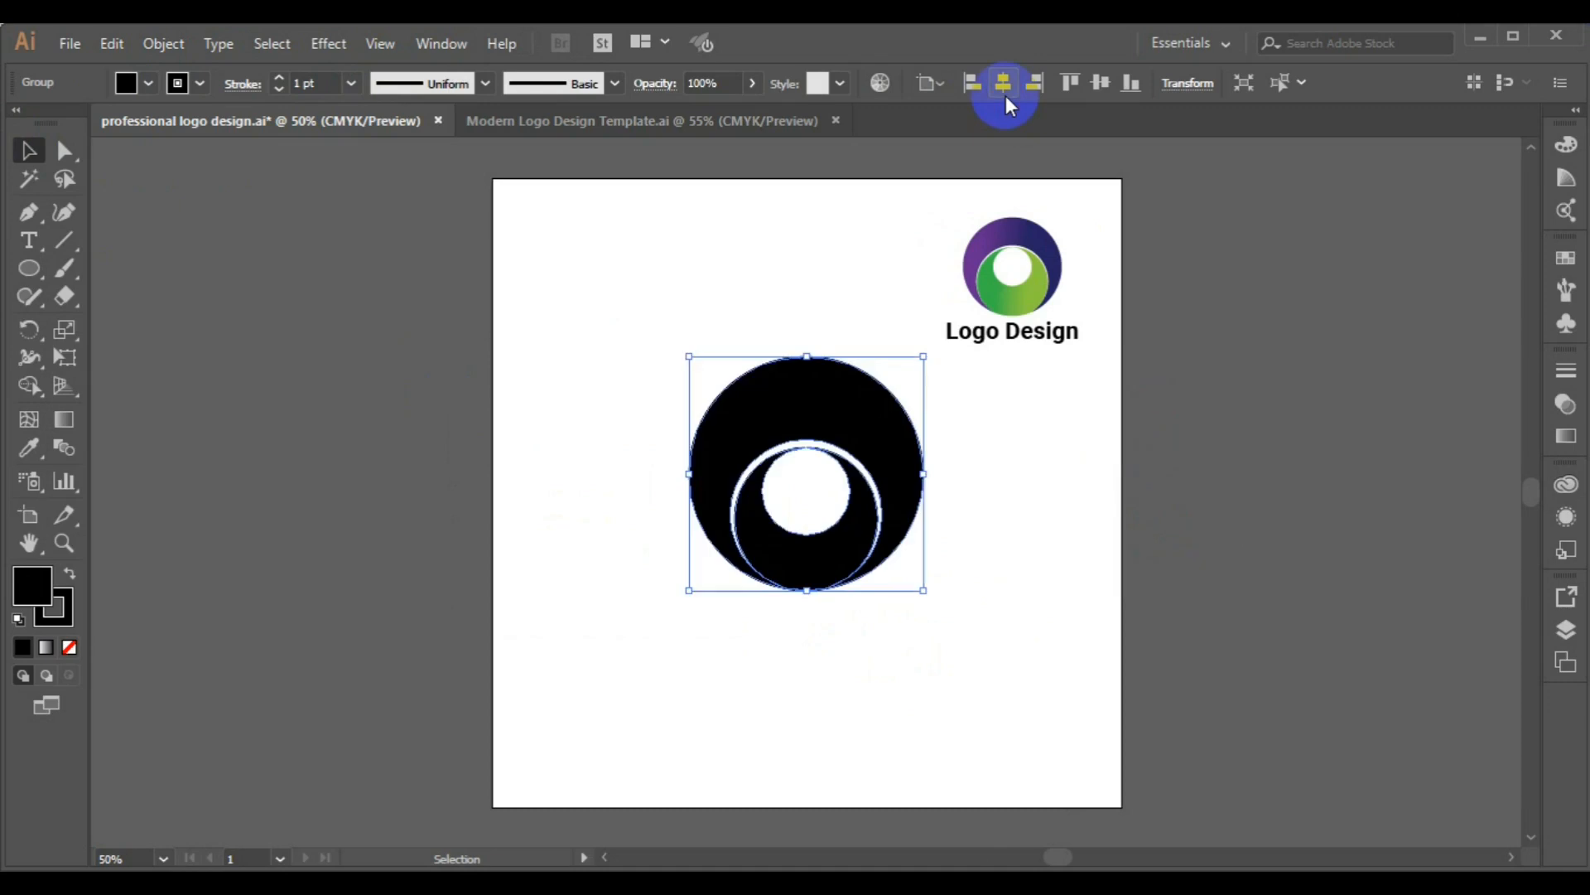
pyautogui.click(1101, 85)
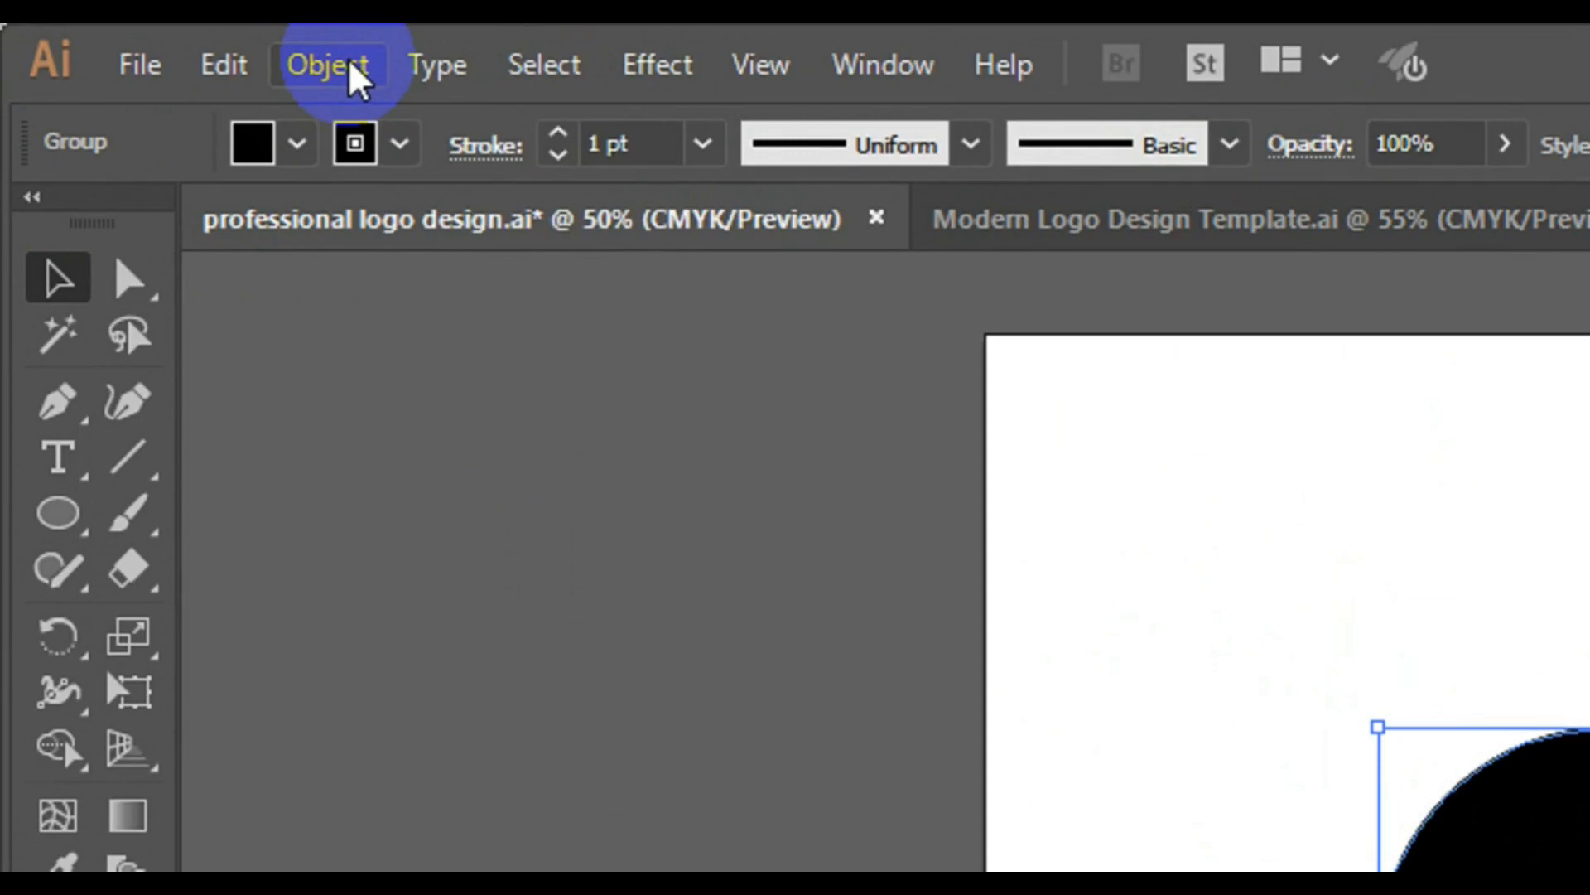
# - Ungroup the black logo into its separate crescent shapes and deselect them
pyautogui.click(174, 43)
pyautogui.click(621, 223)
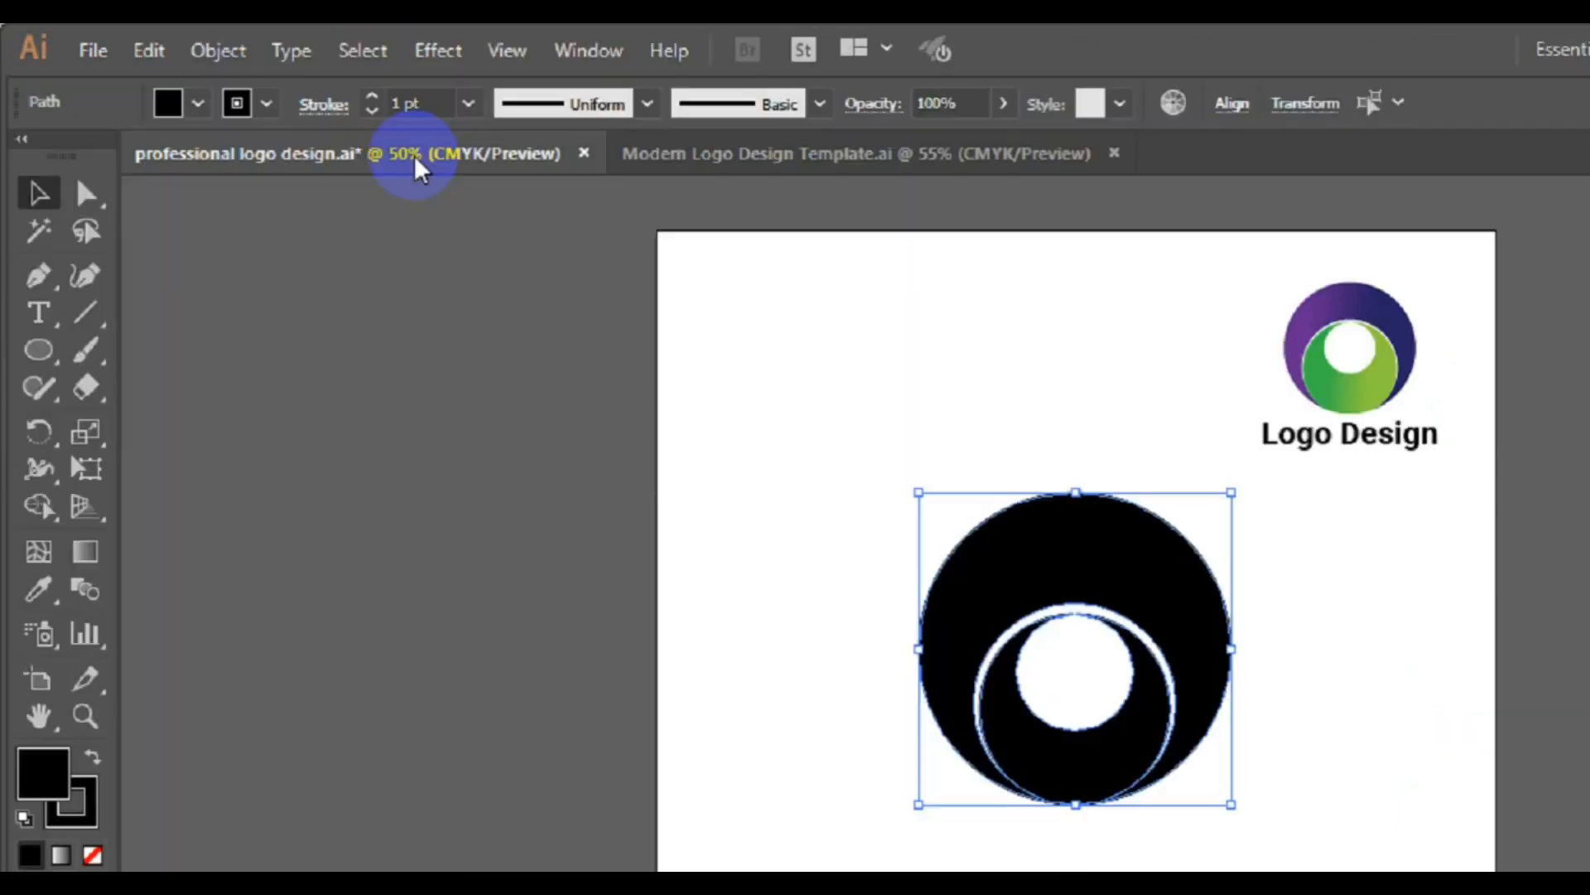
pyautogui.click(575, 245)
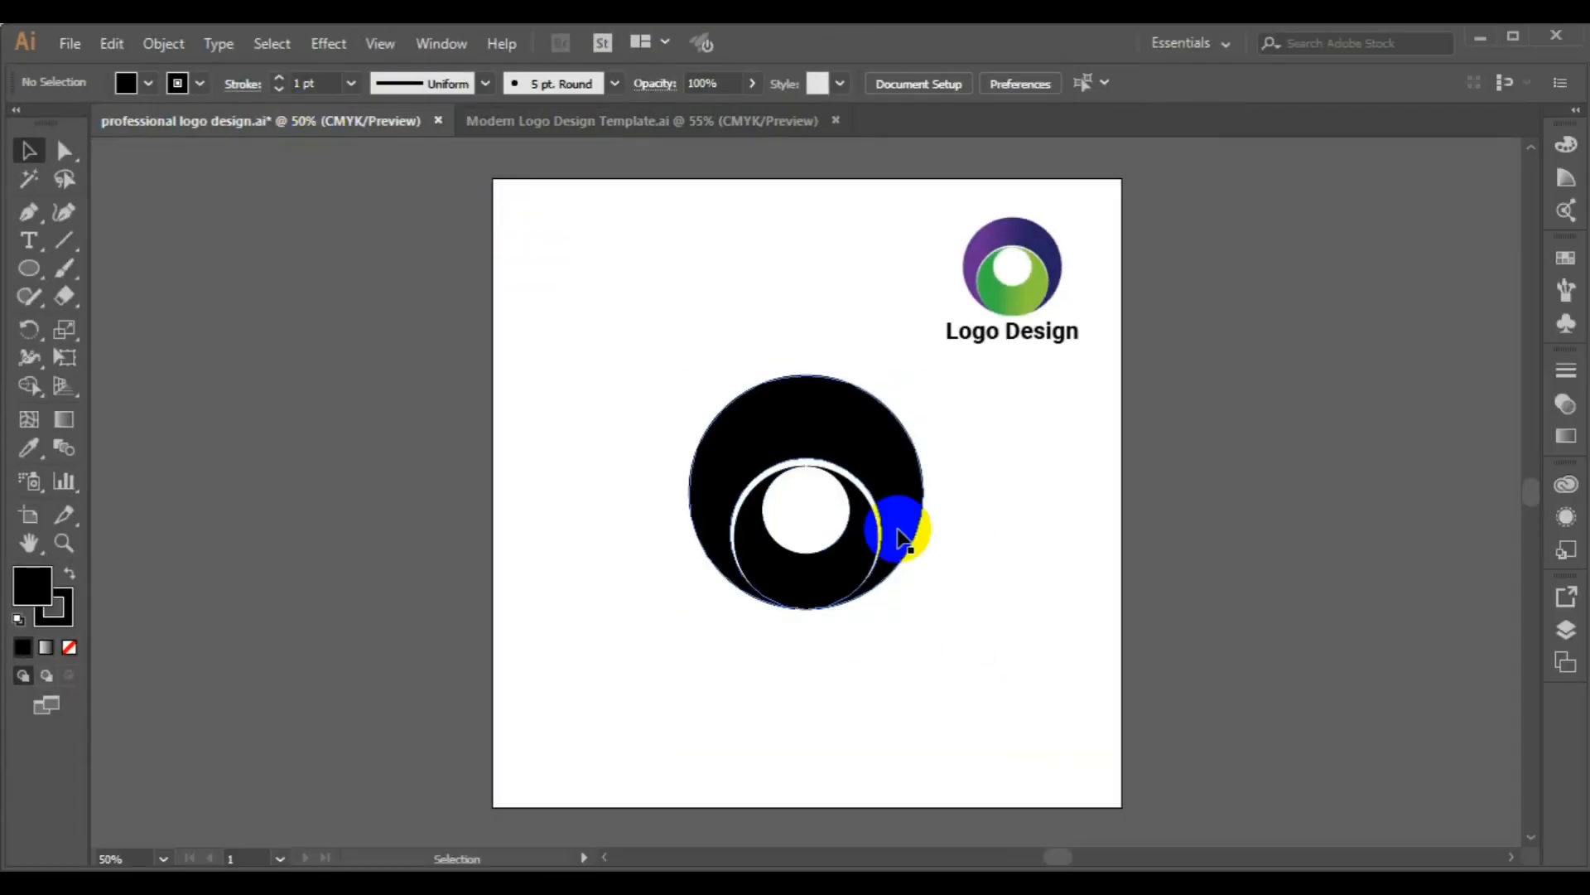
# - Fill the inner black crescent with the green gradient sampled from the reference logo's inner crescent
pyautogui.click(841, 583)
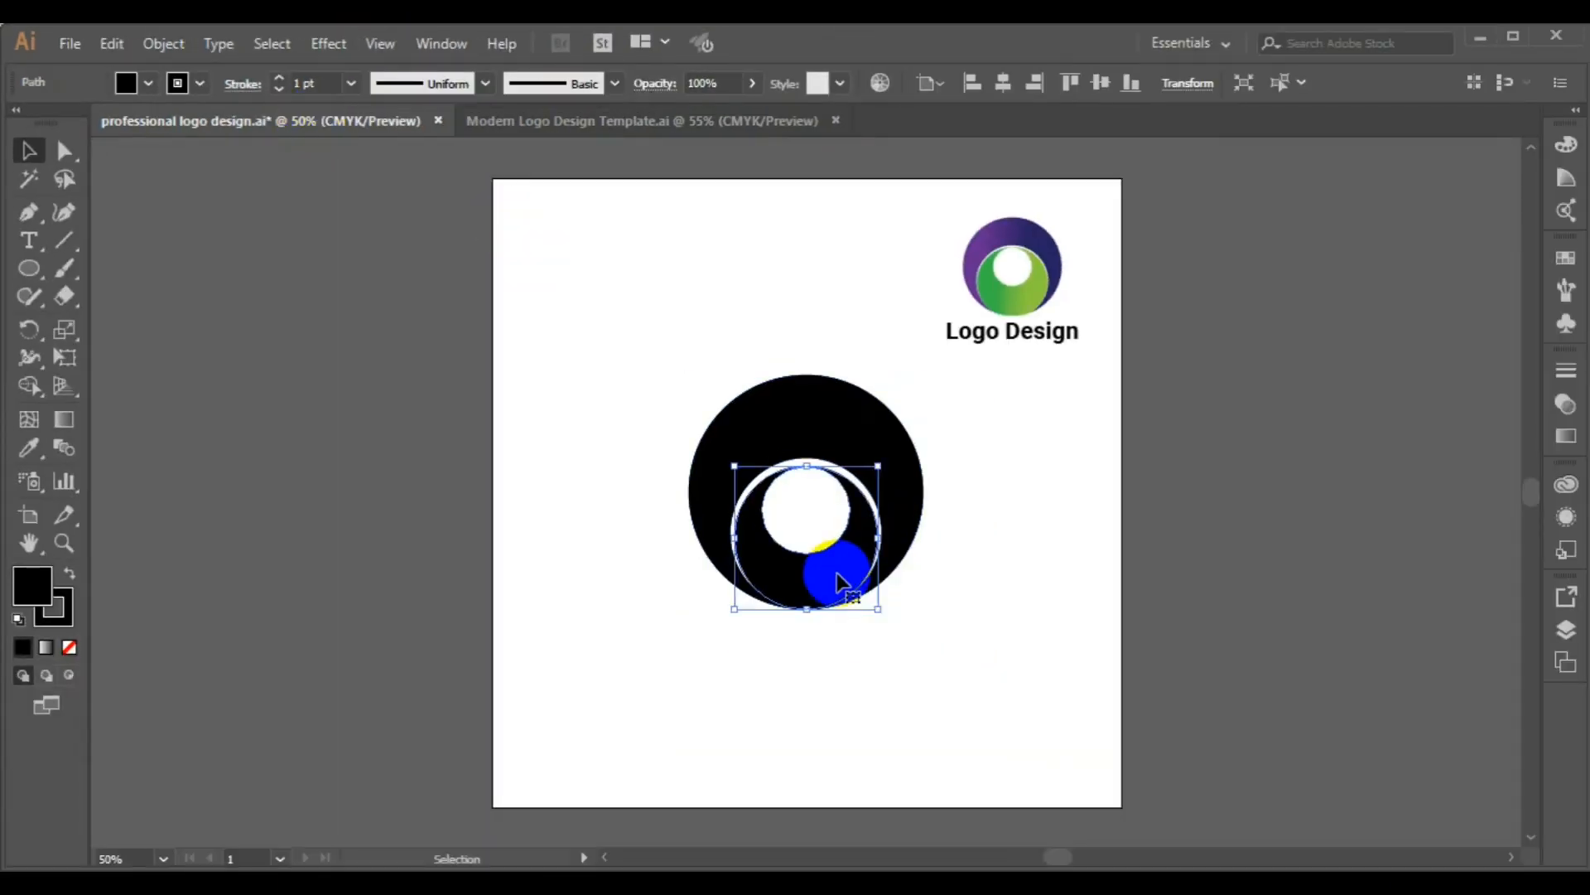
pyautogui.click(37, 451)
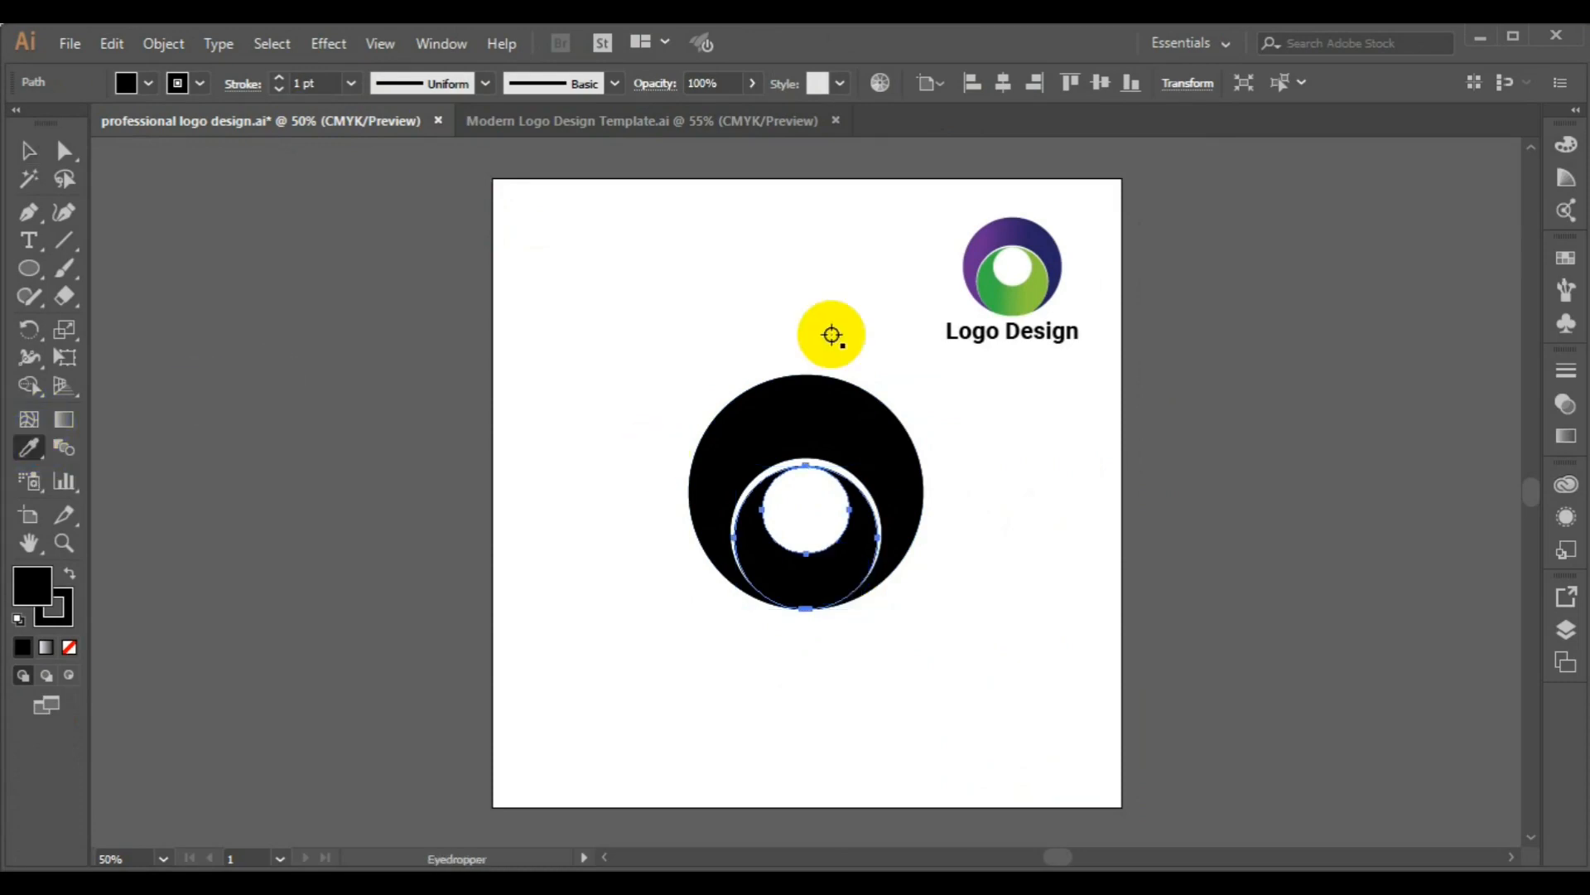
pyautogui.click(1009, 300)
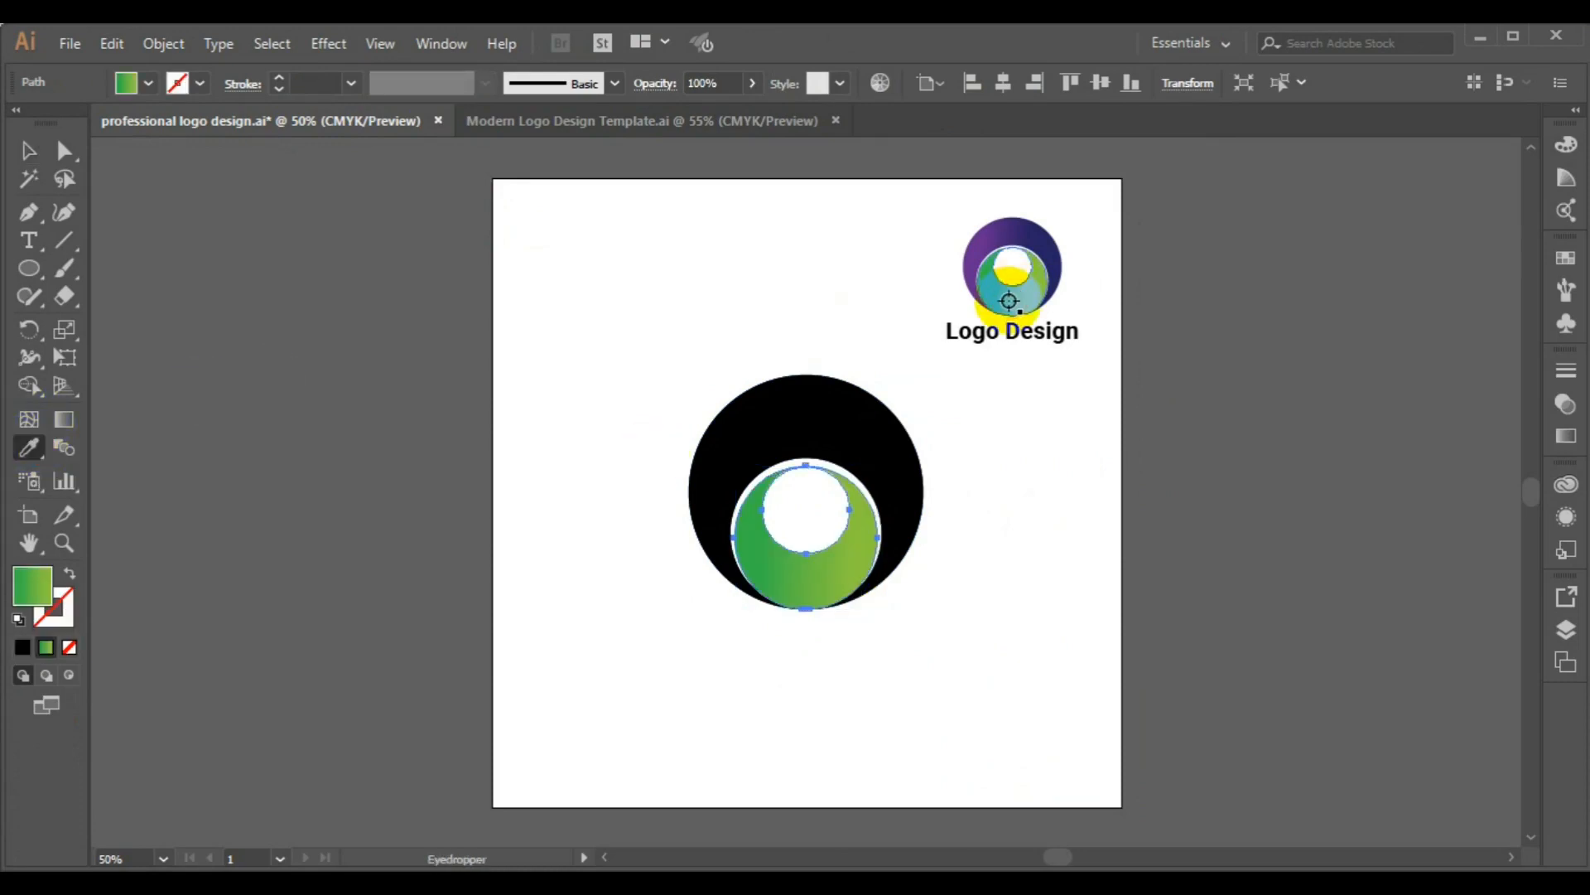
pyautogui.click(29, 149)
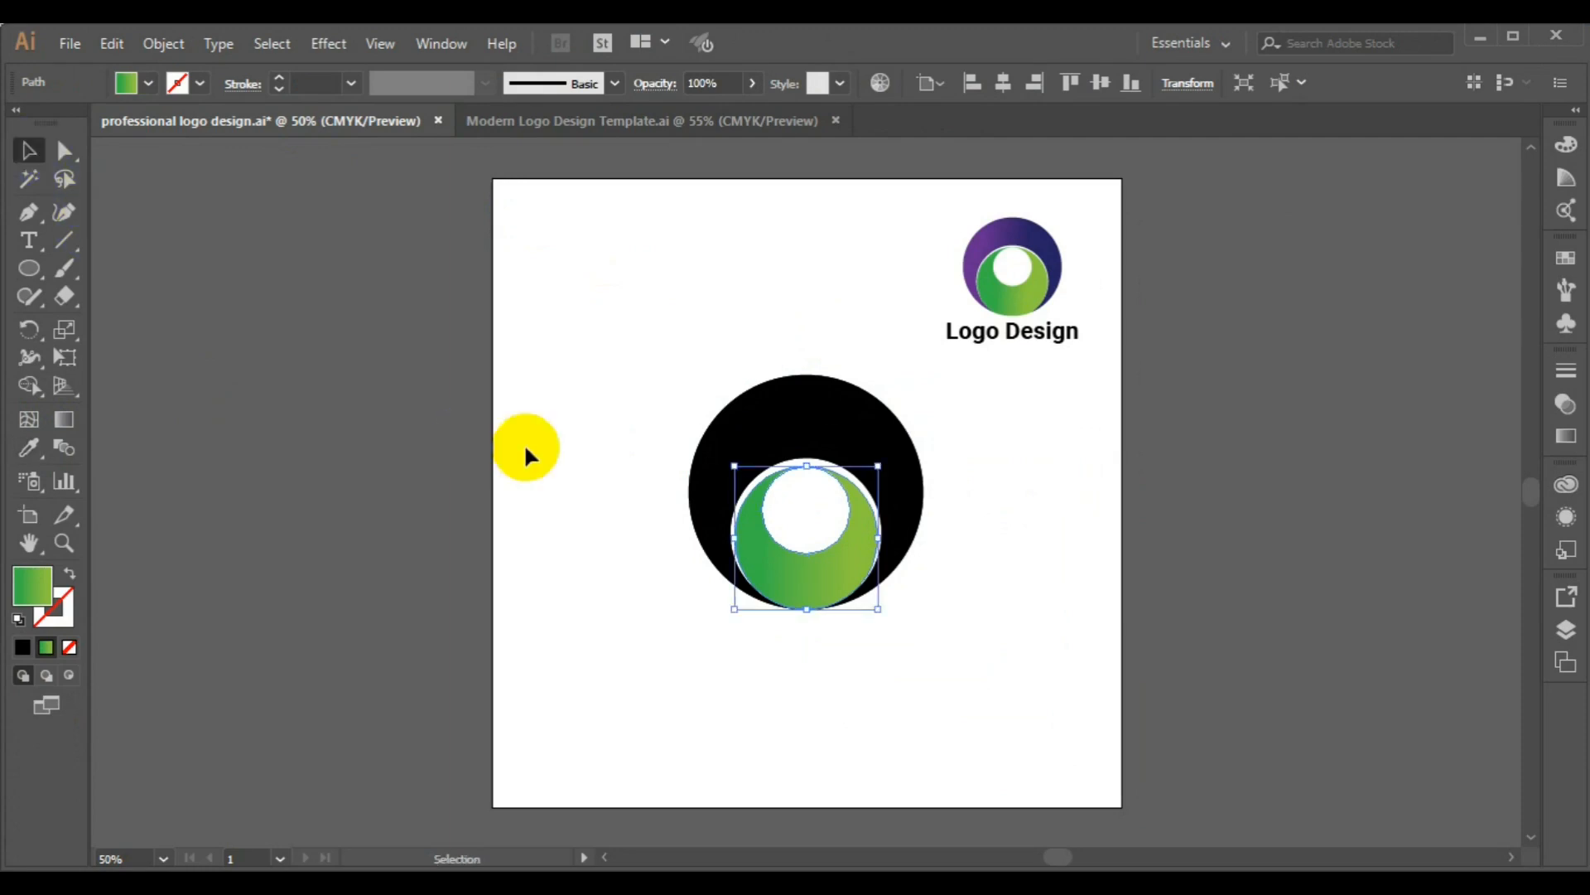
# - Fill the outer black crescent with the purple-to-navy gradient sampled from the reference logo's outer crescent
pyautogui.click(771, 439)
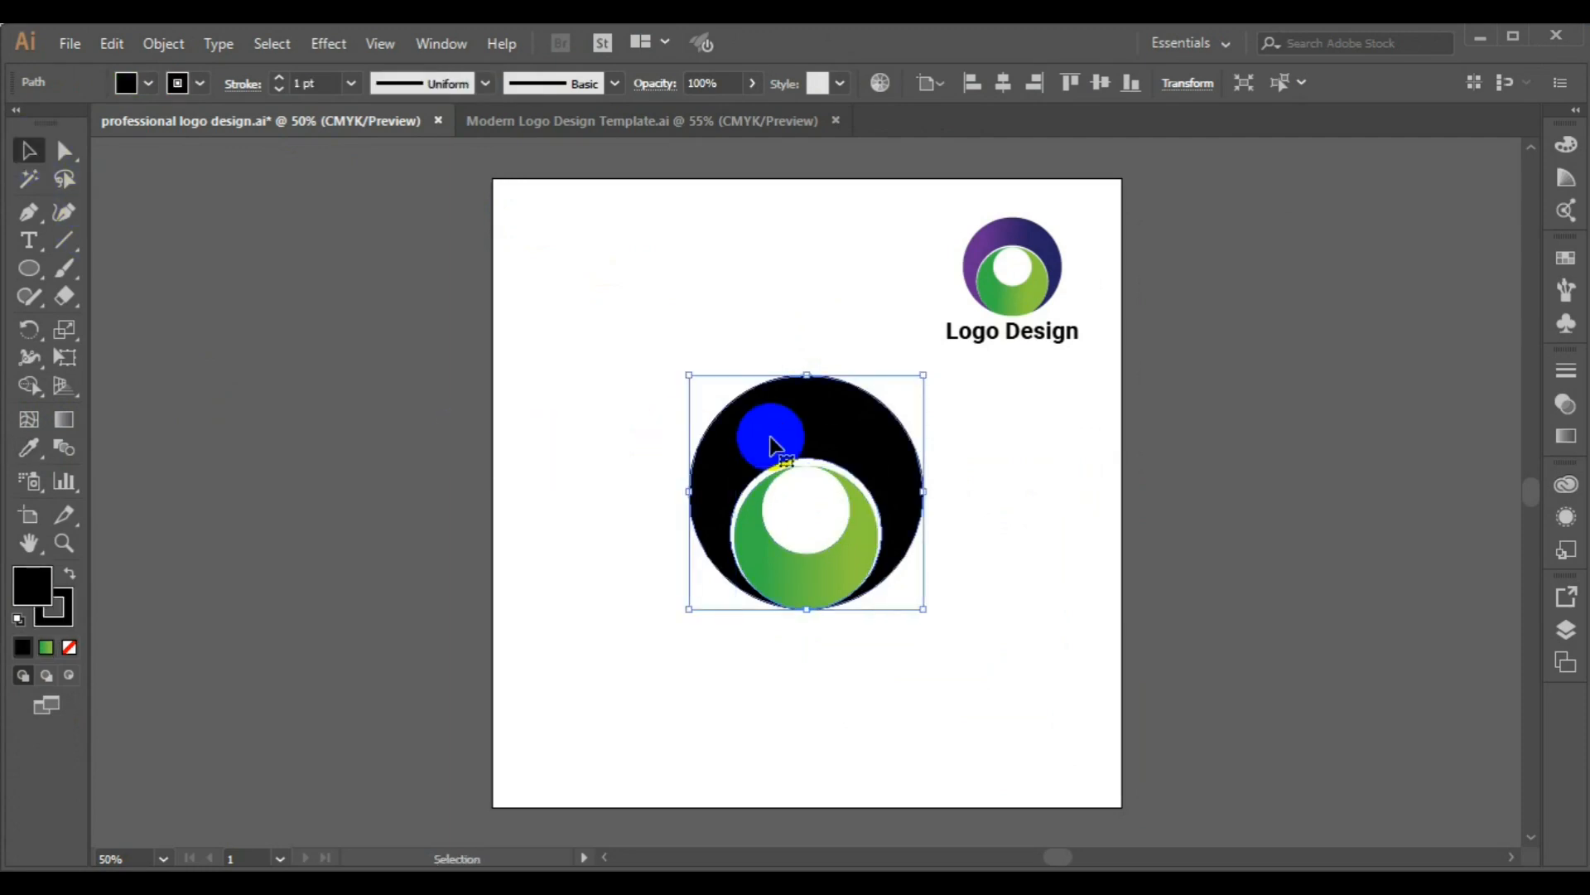
pyautogui.click(29, 449)
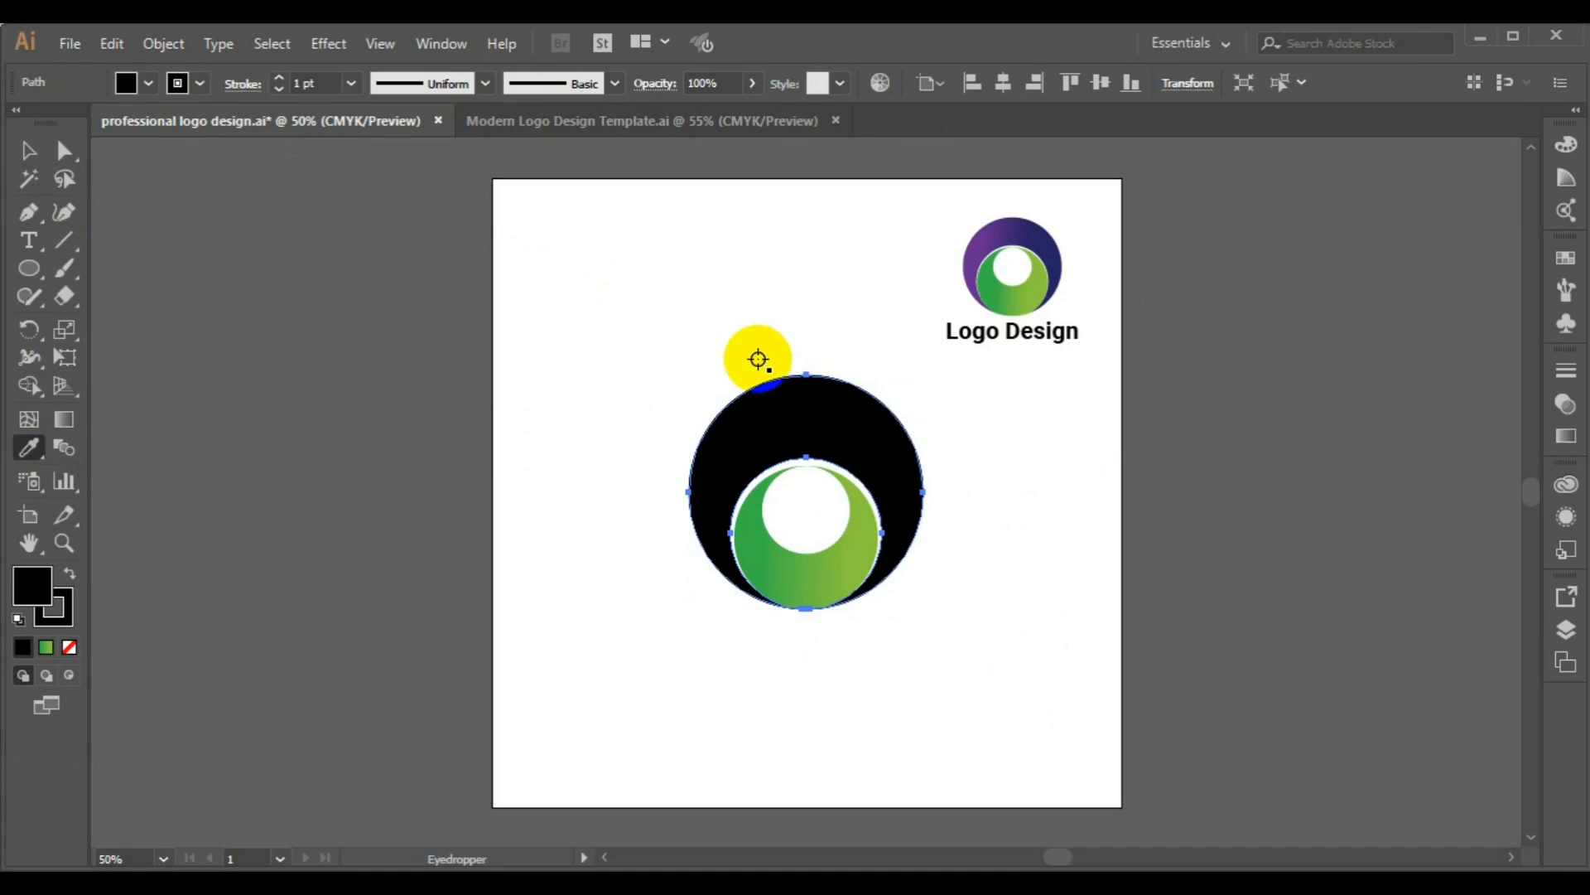
pyautogui.click(1039, 239)
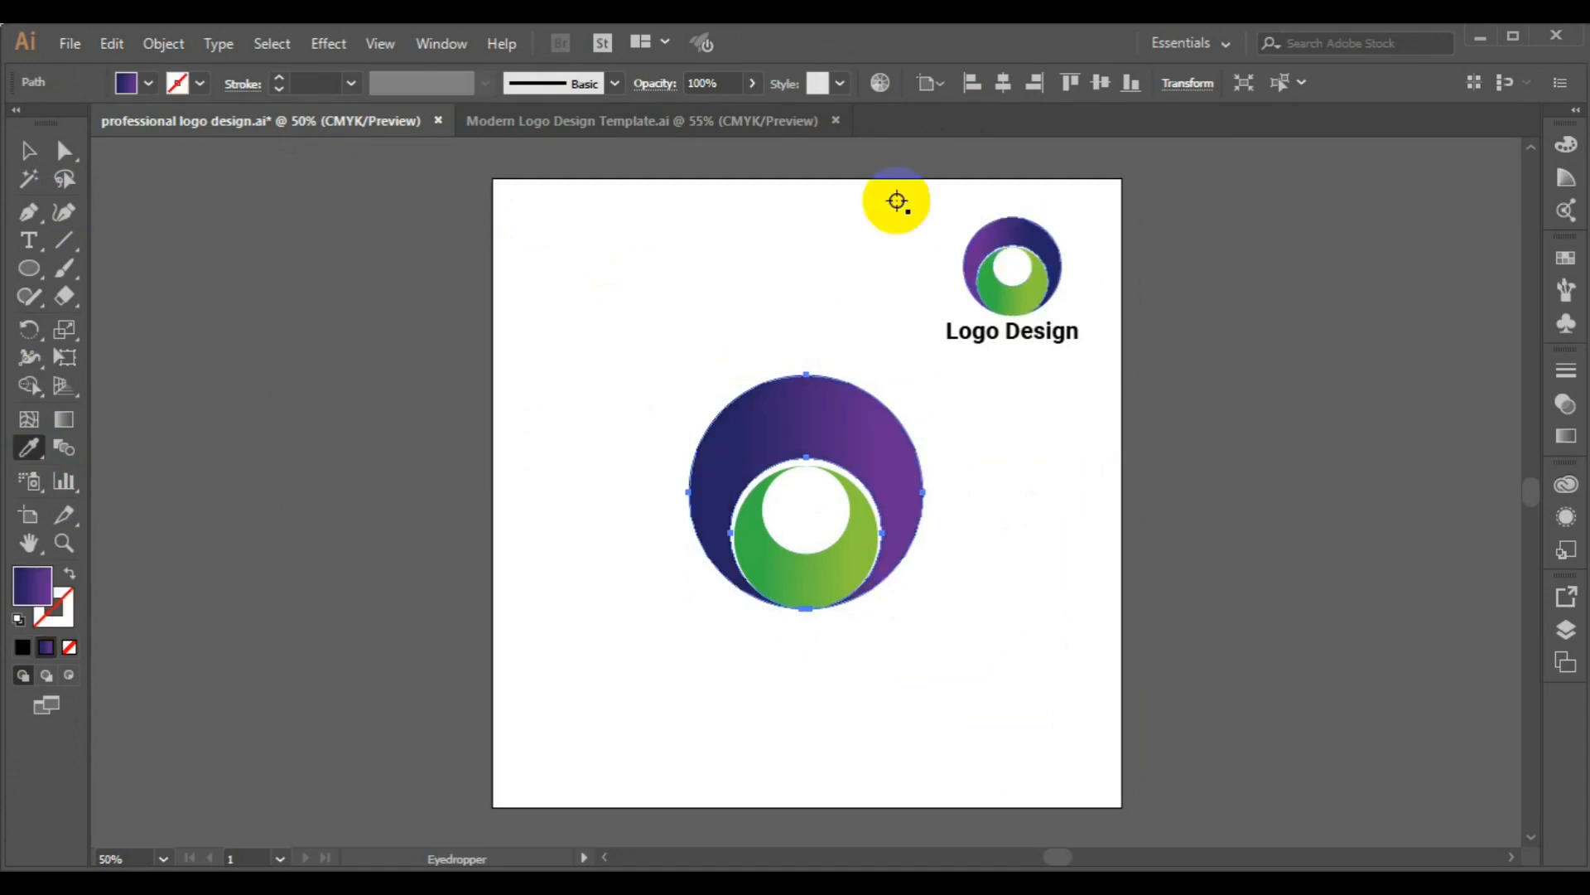
# - Redirect the outer crescent's gradient diagonally from navy at its upper right to purple at its lower left, then deselect it
pyautogui.click(66, 420)
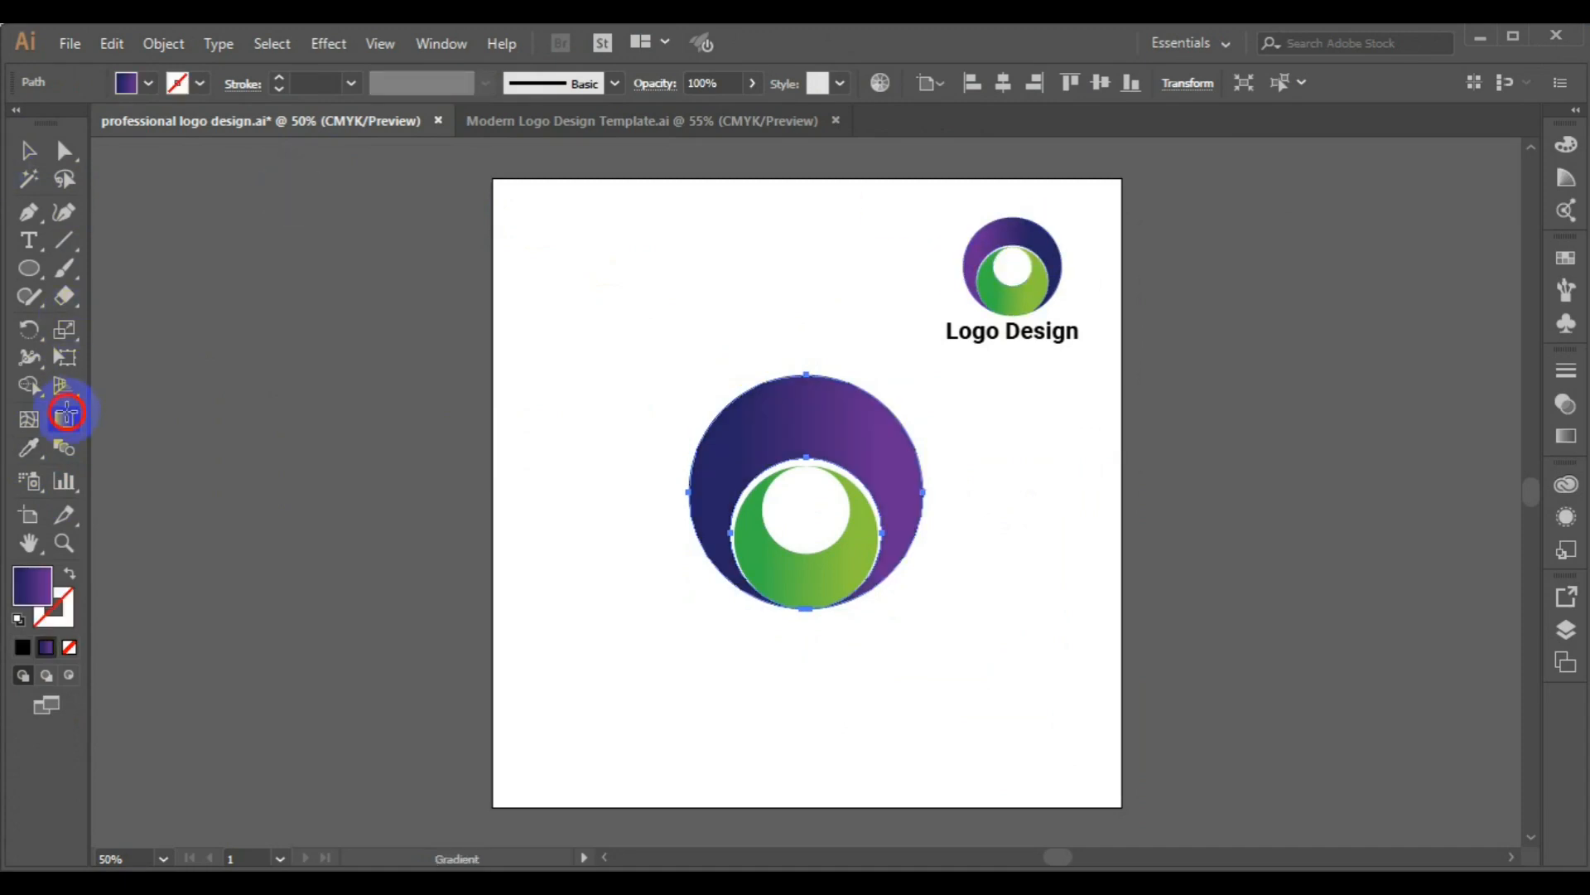
pyautogui.moveTo(907, 447); pyautogui.dragTo(705, 540)
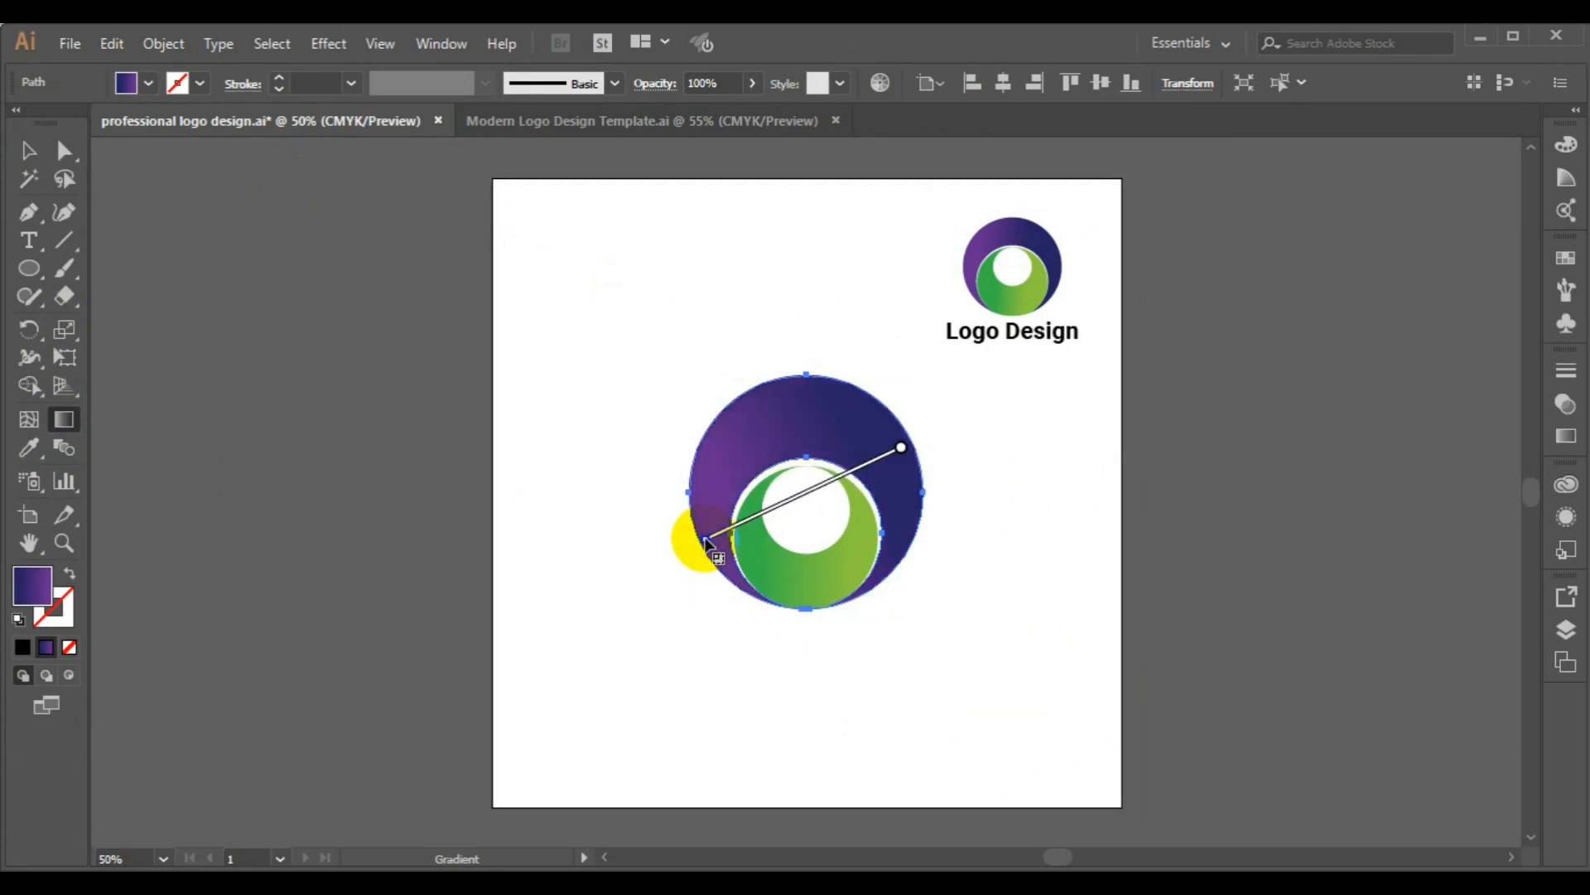
pyautogui.click(27, 150)
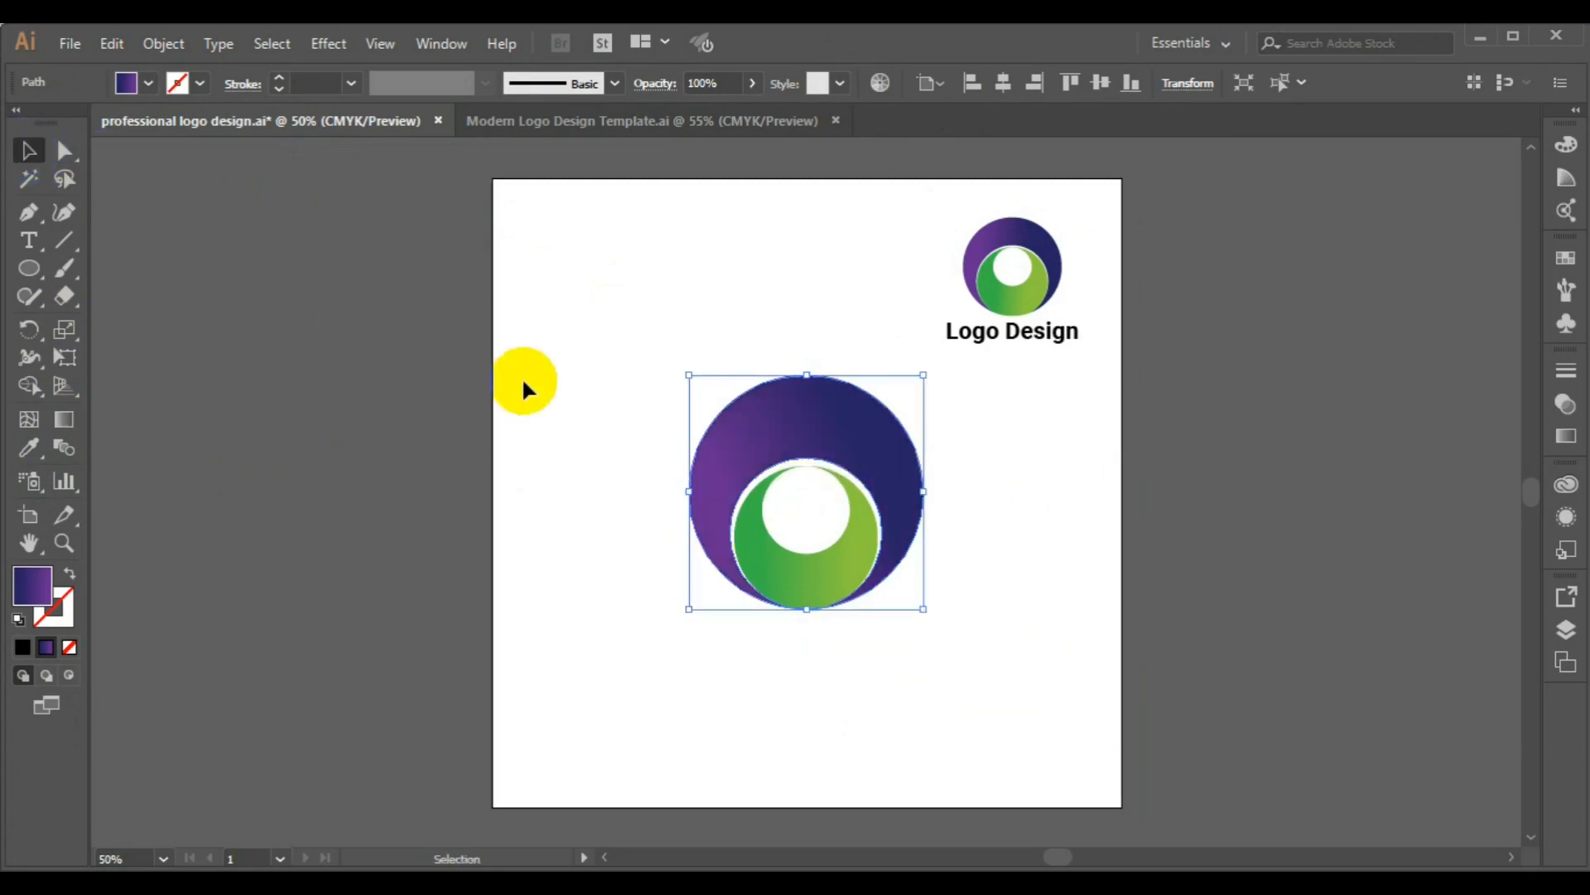
pyautogui.click(376, 367)
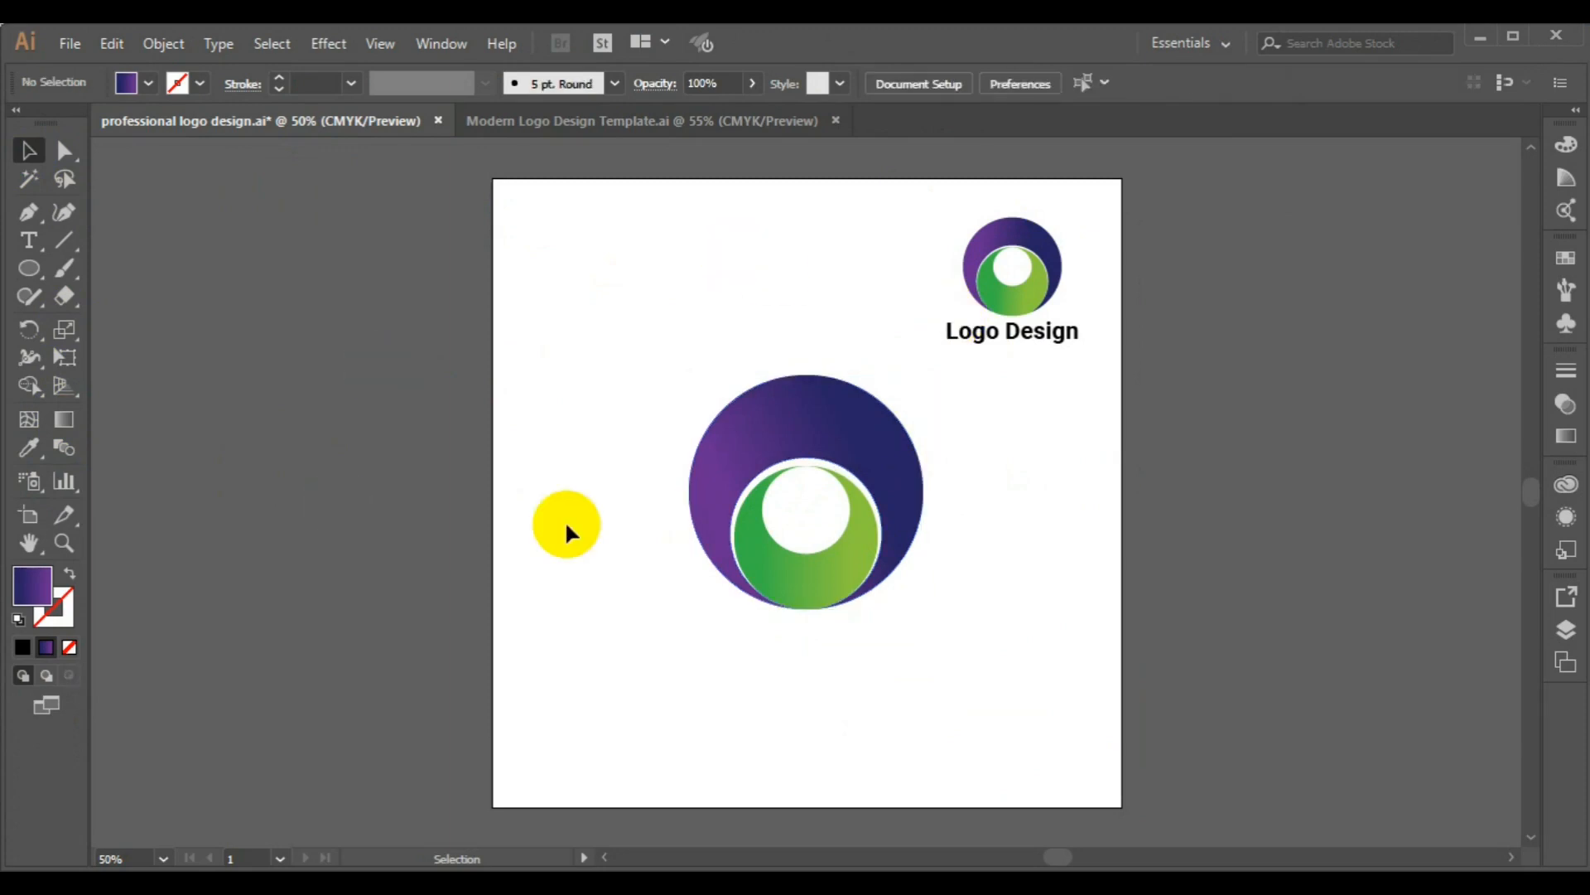
# - Add the text "LOGO DESIGN" below the emblem and scale it up to about 80 pt
pyautogui.click(25, 243)
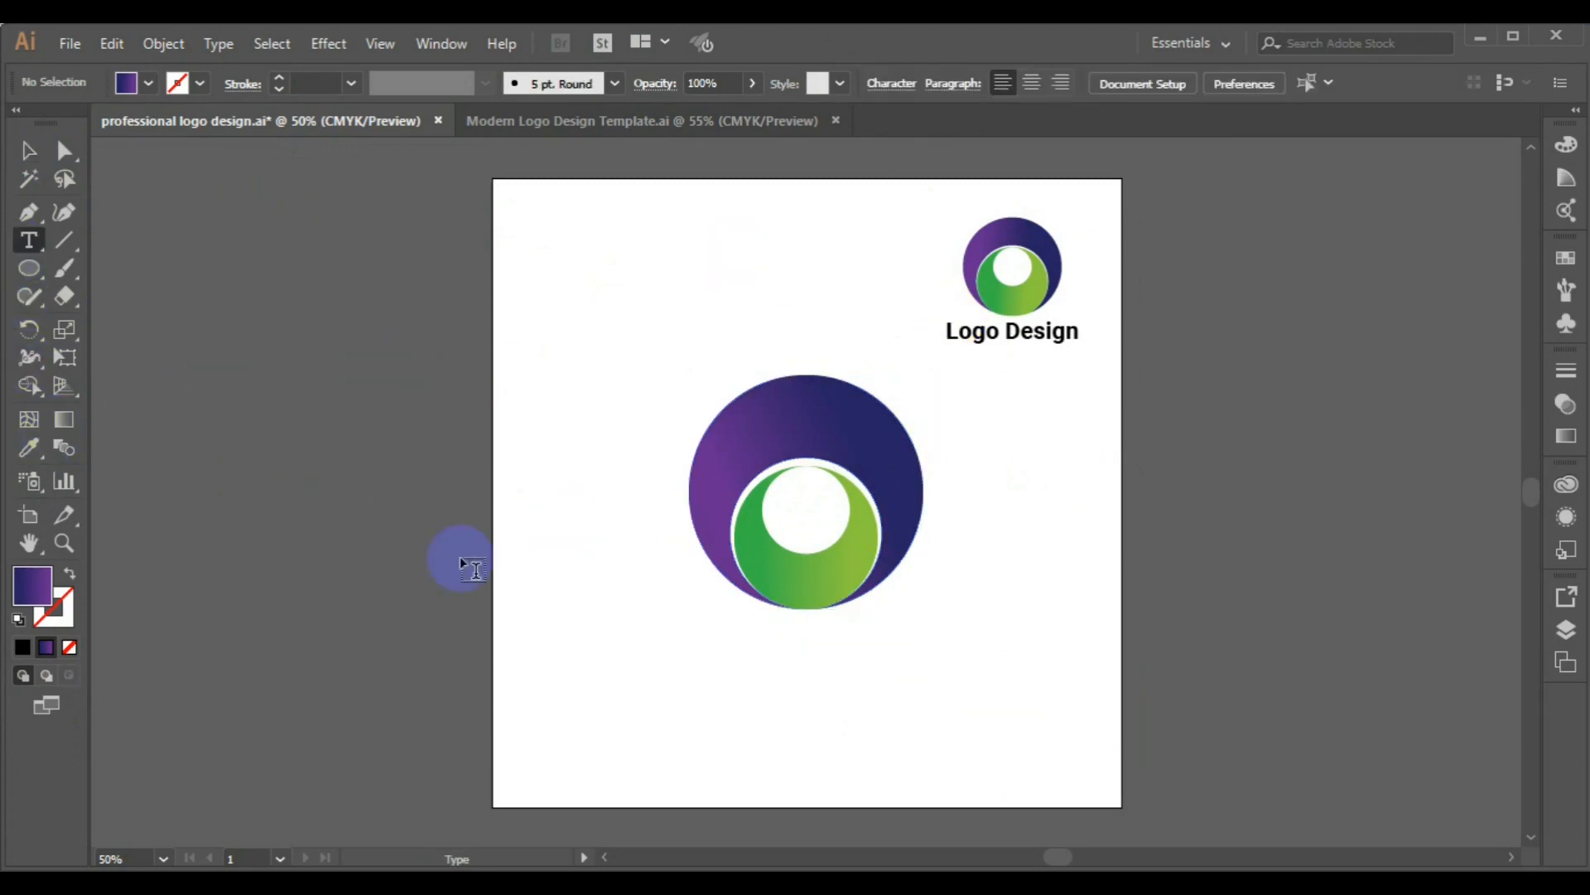
pyautogui.click(665, 658)
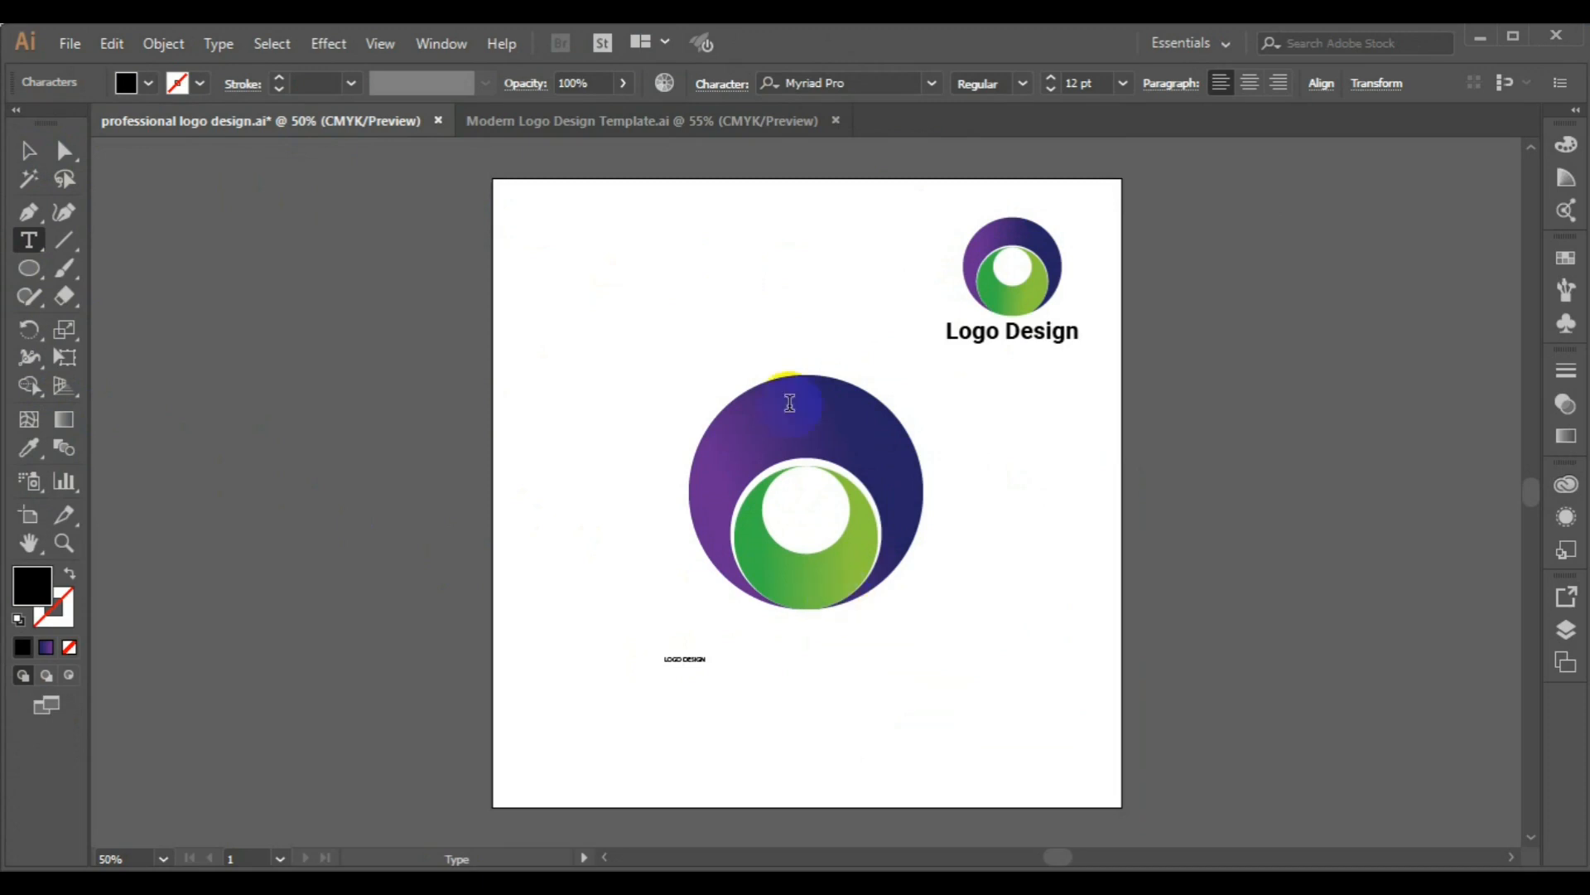
pyautogui.click(28, 150)
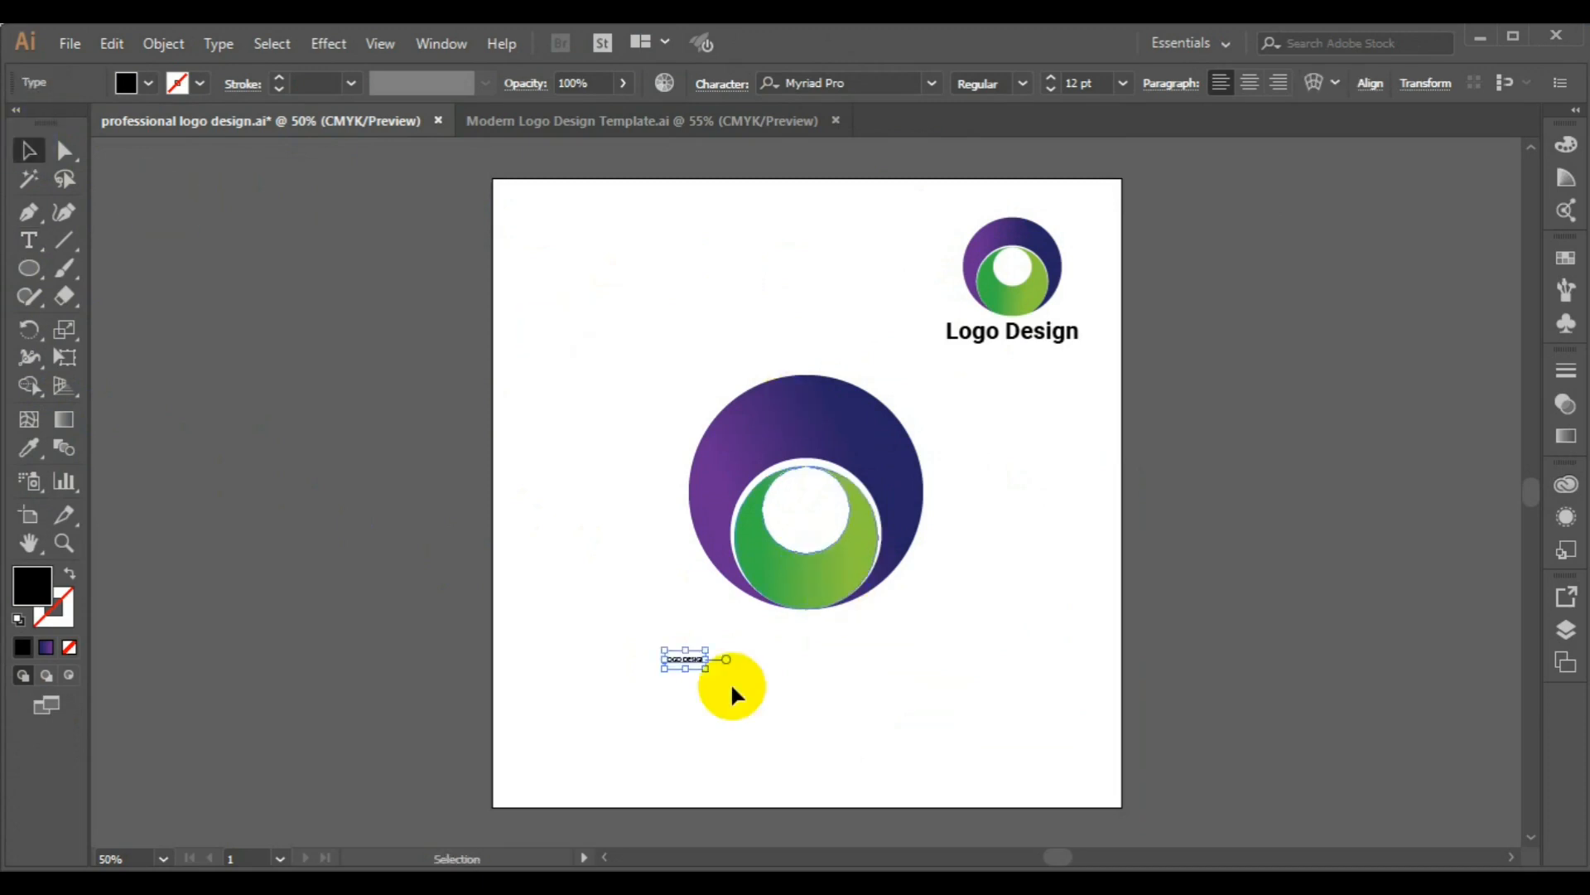
pyautogui.moveTo(706, 668); pyautogui.dragTo(819, 729)
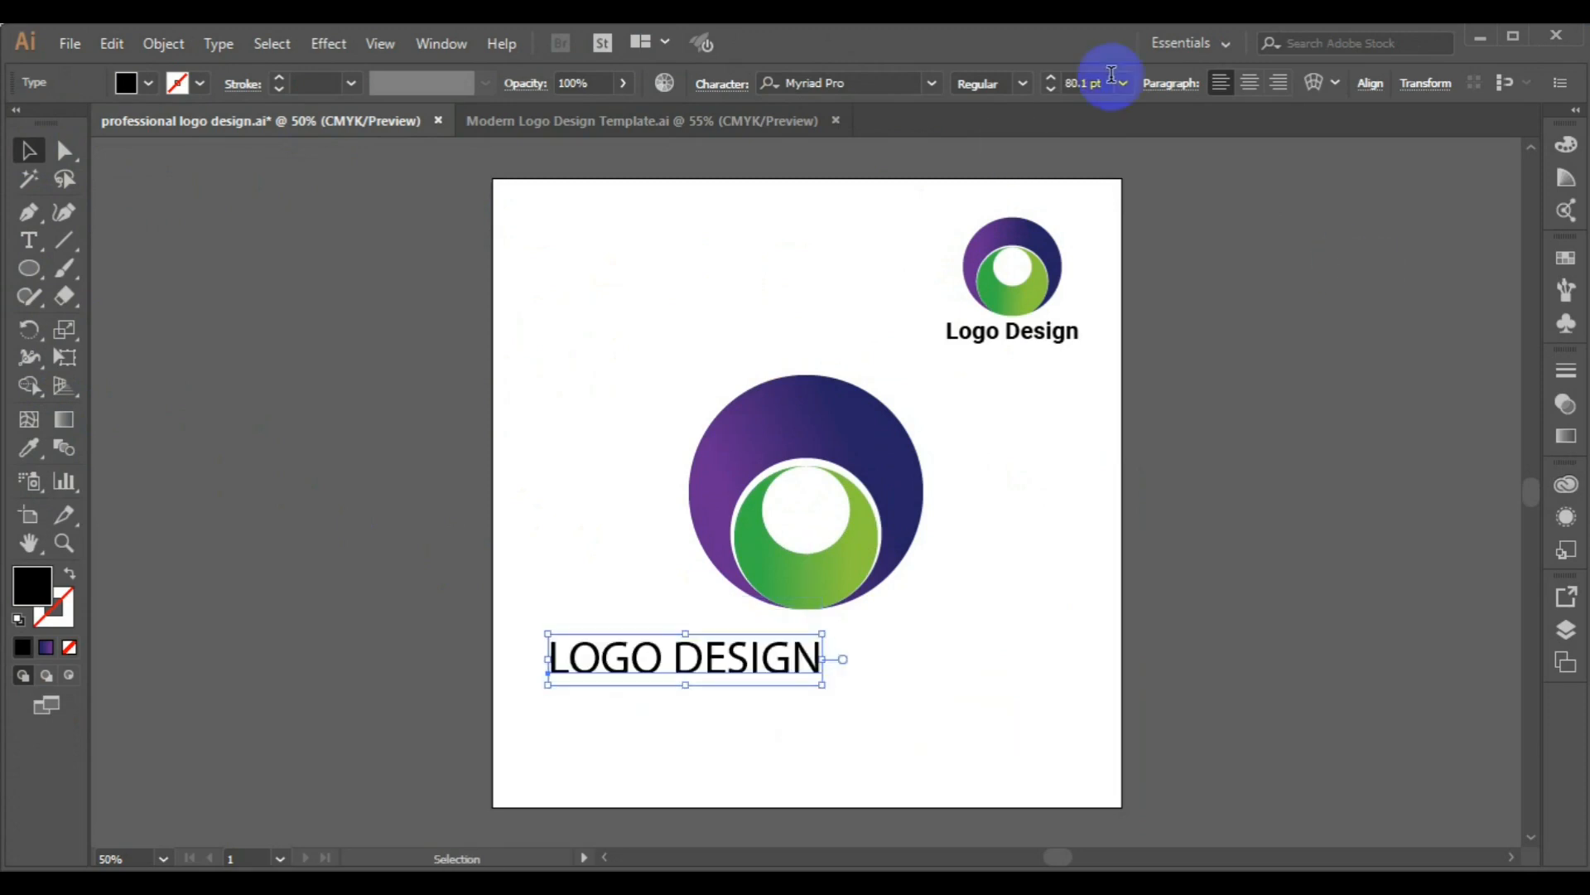
# - Centre the LOGO DESIGN text on the artboard and move it straight down to just beneath the emblem
pyautogui.click(1365, 86)
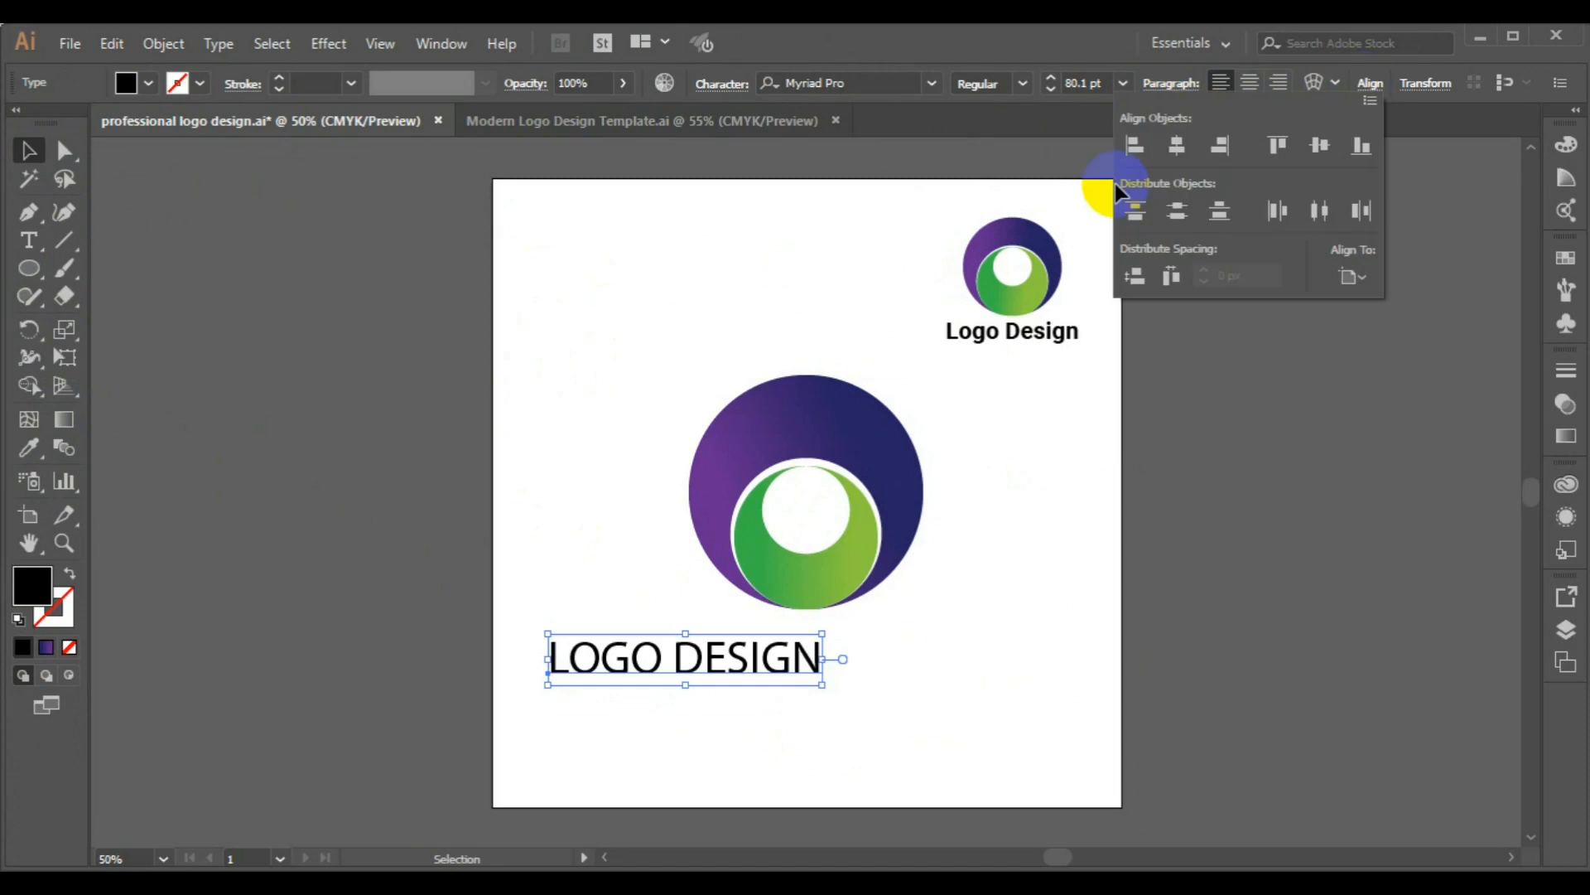
pyautogui.click(1179, 146)
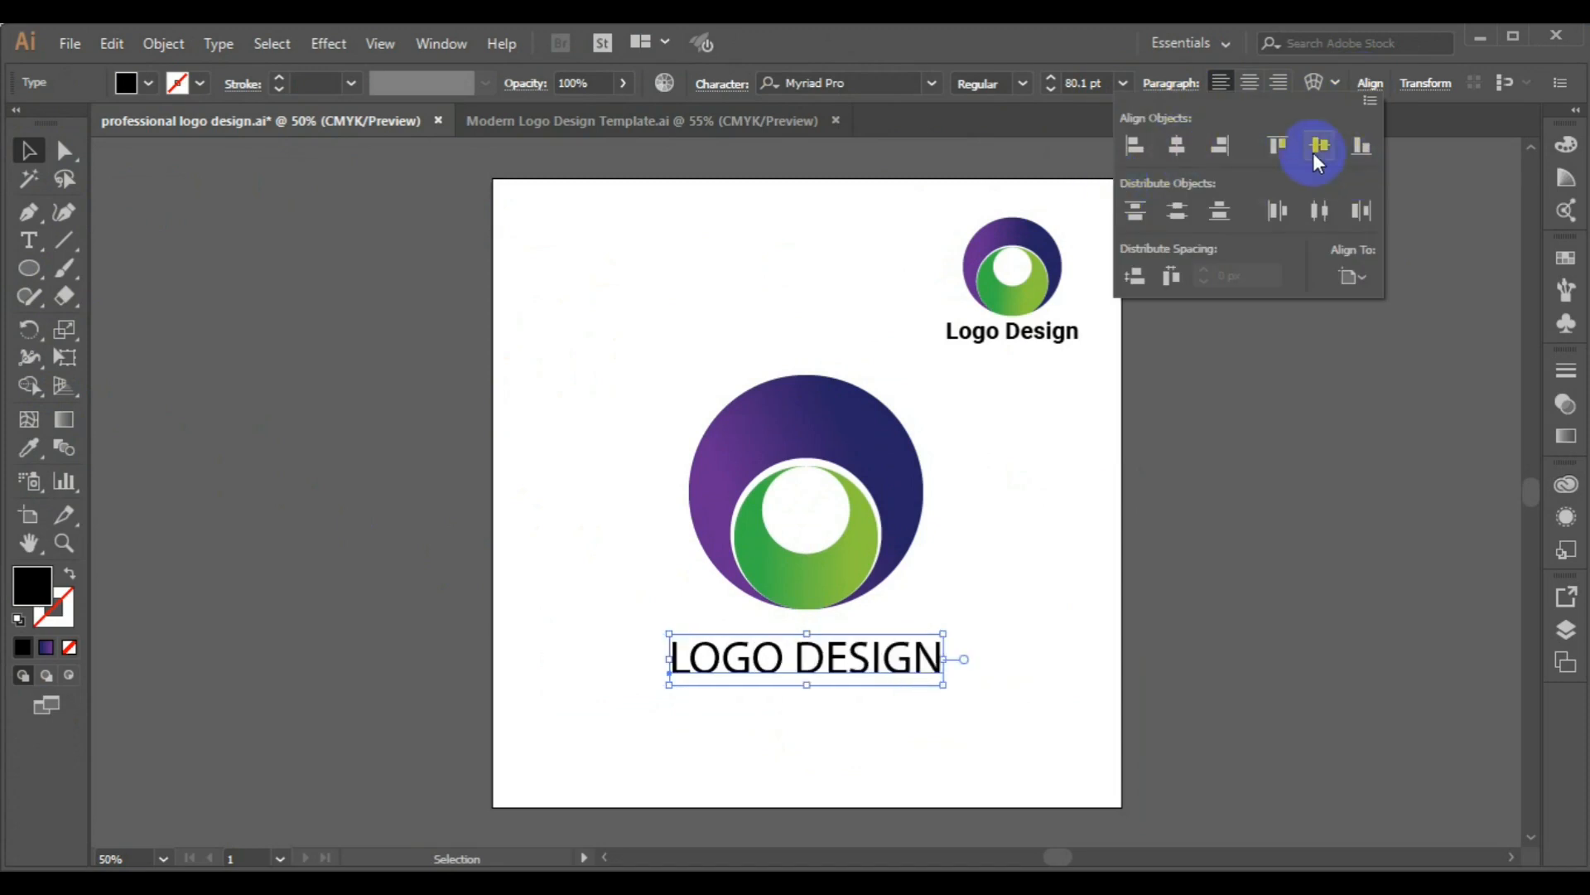
pyautogui.click(1319, 146)
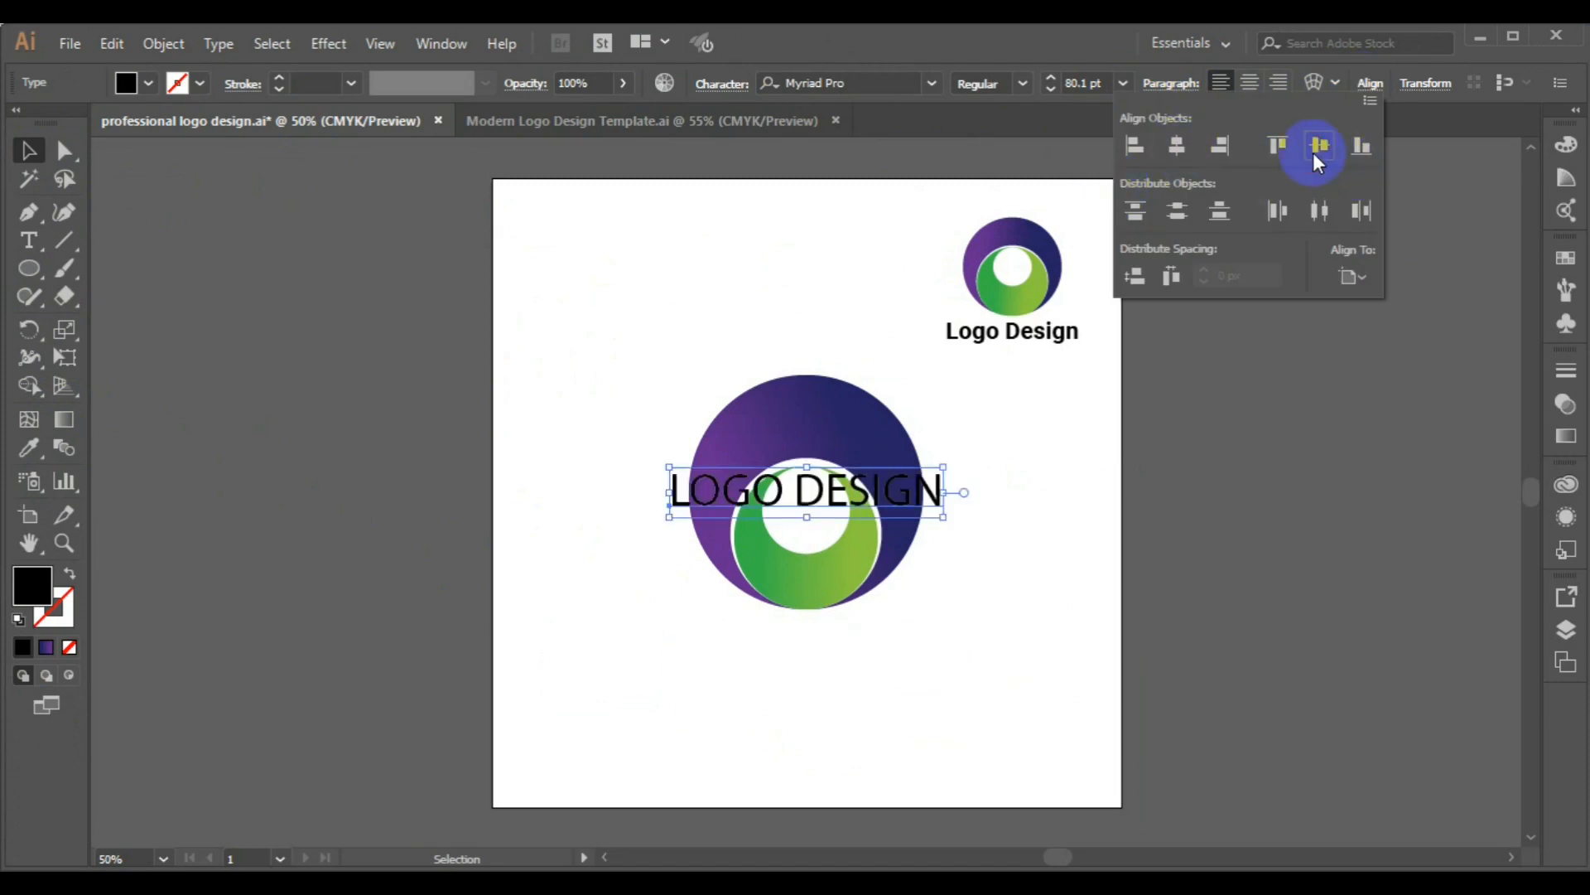
pyautogui.click(811, 504)
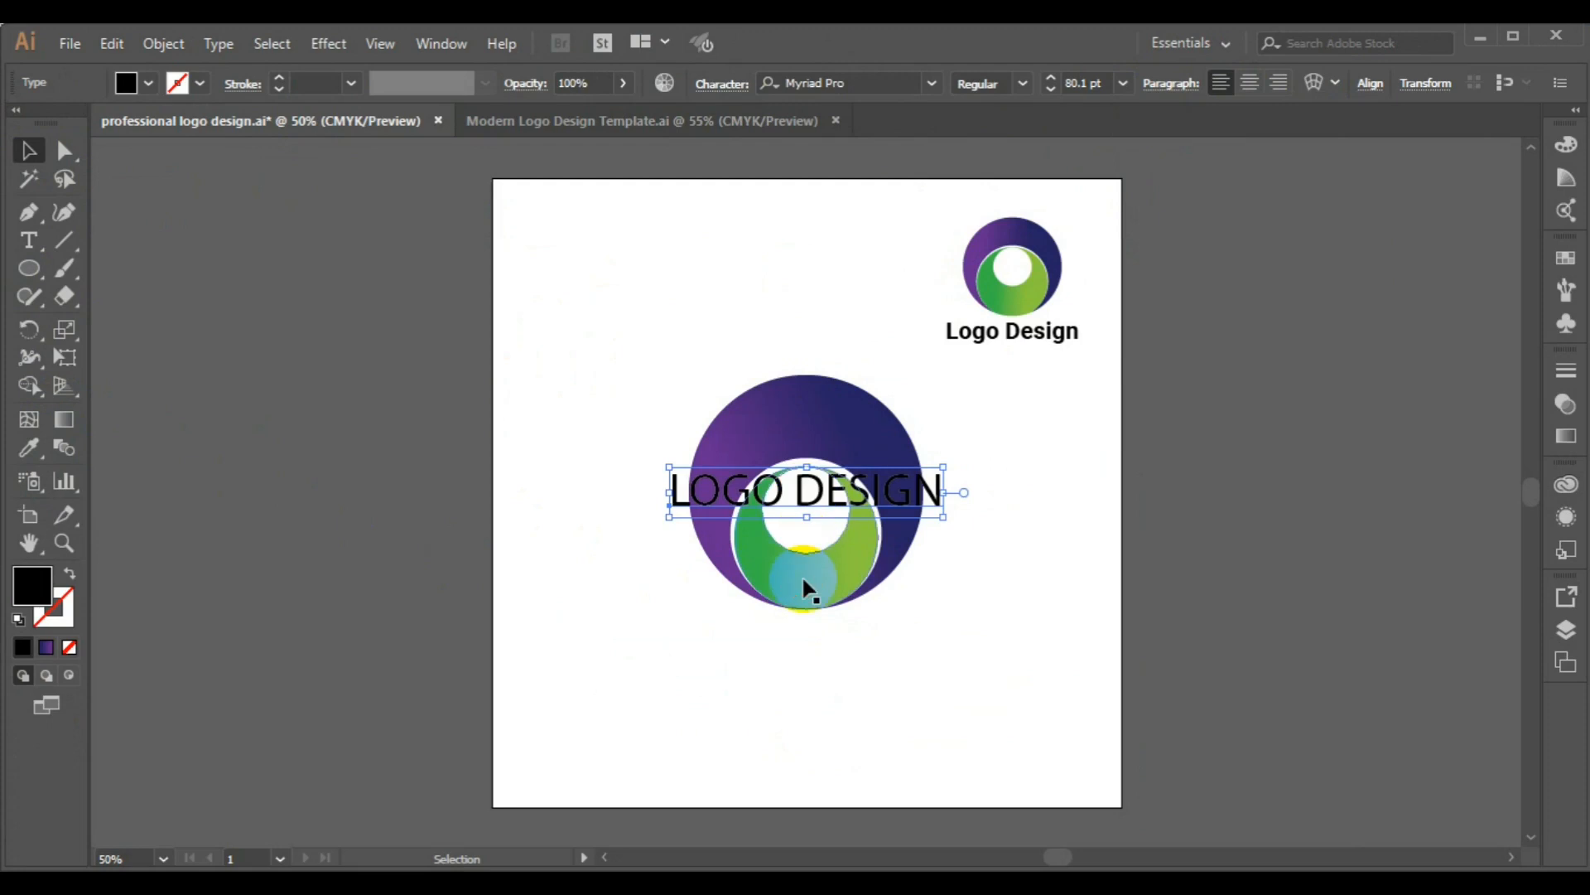
pyautogui.moveTo(803, 505); pyautogui.dragTo(802, 639)
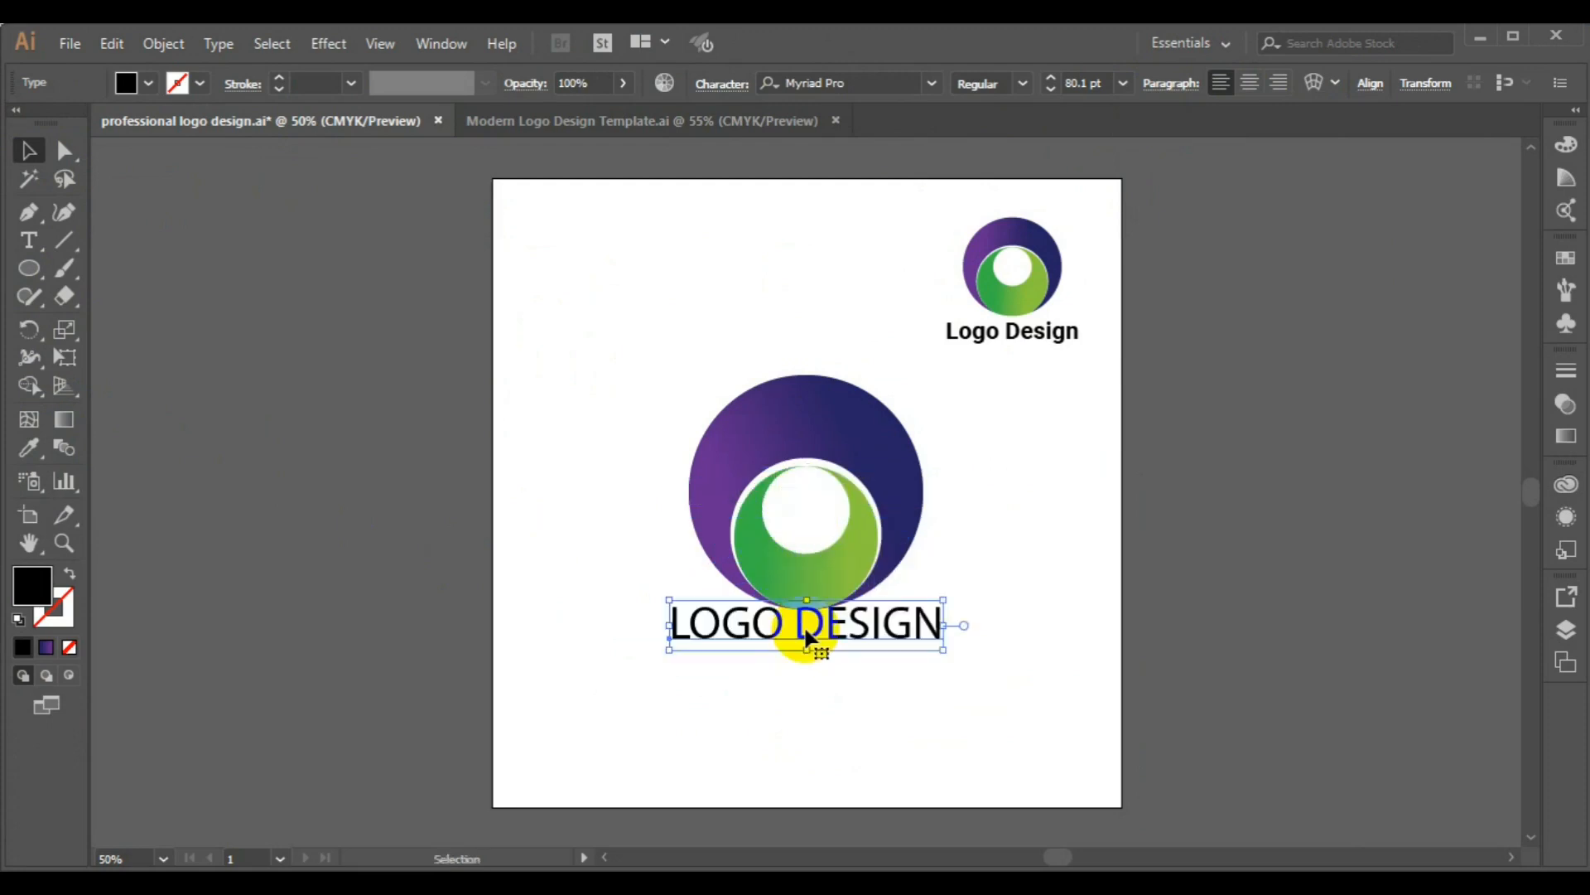
# - Scale the purple and green crescents down slightly together about their centre and group them
pyautogui.click(884, 531)
pyautogui.moveTo(885, 530); pyautogui.dragTo(857, 566)
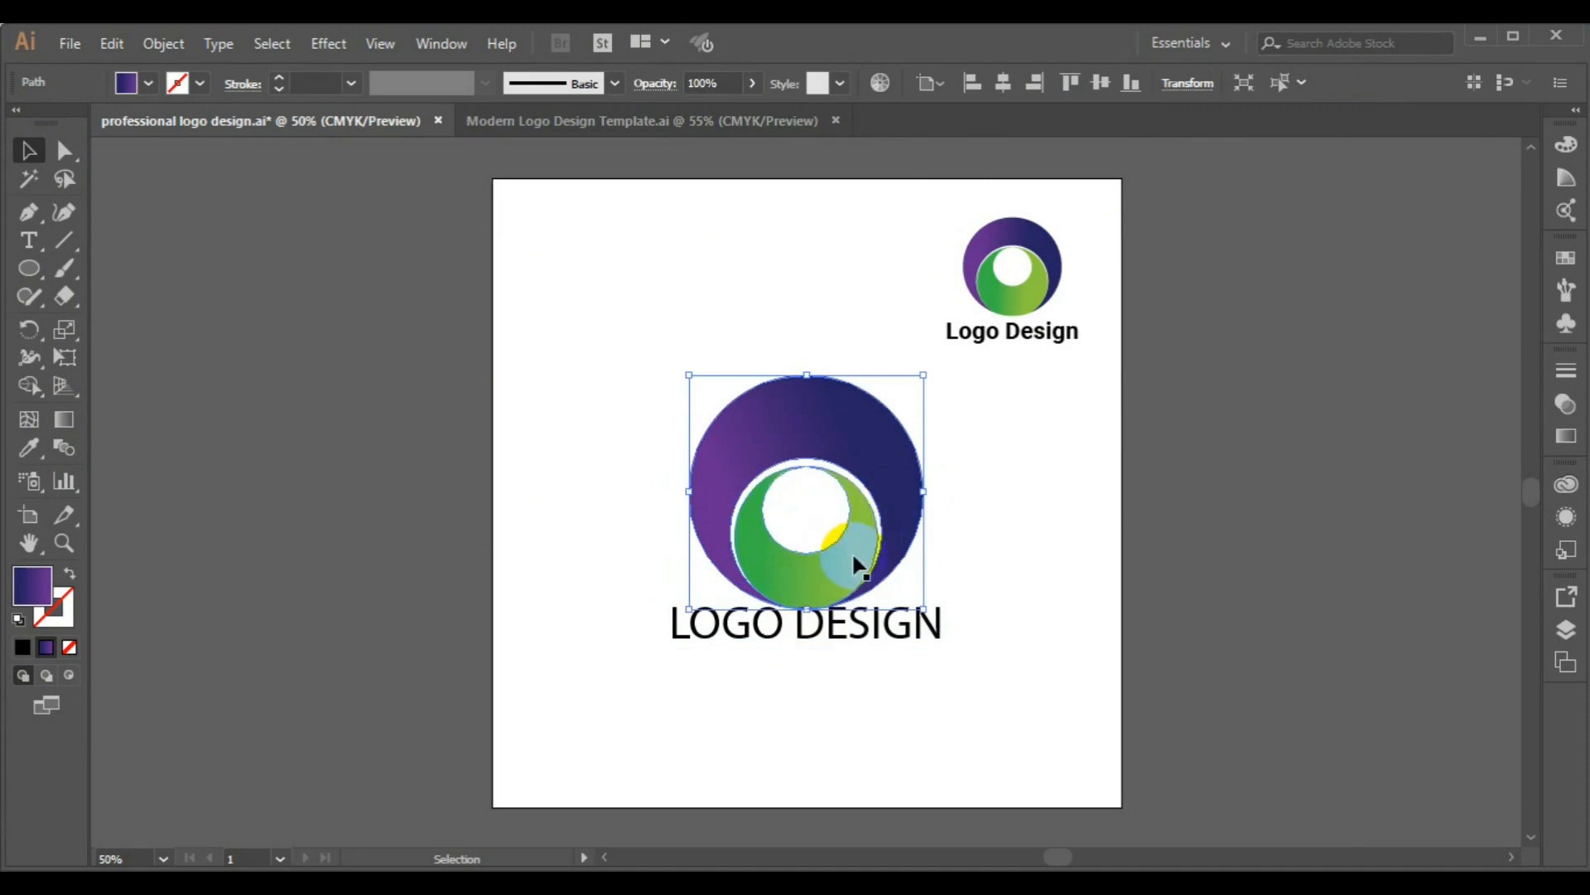
pyautogui.click(854, 557)
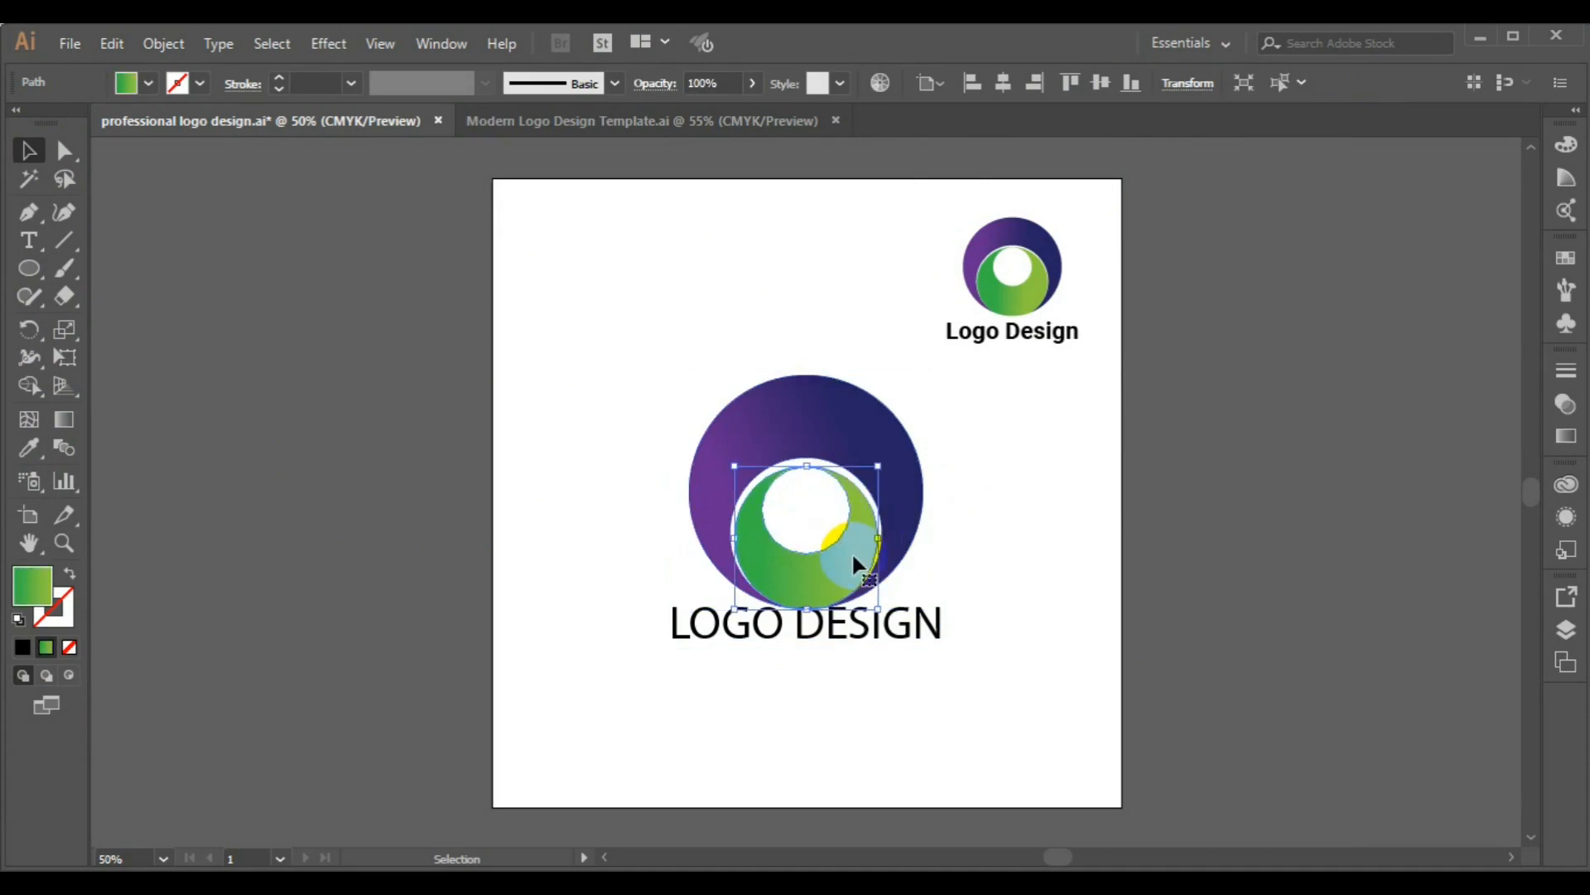
pyautogui.keyDown('shift'); pyautogui.click(926, 497); pyautogui.keyUp('shift')
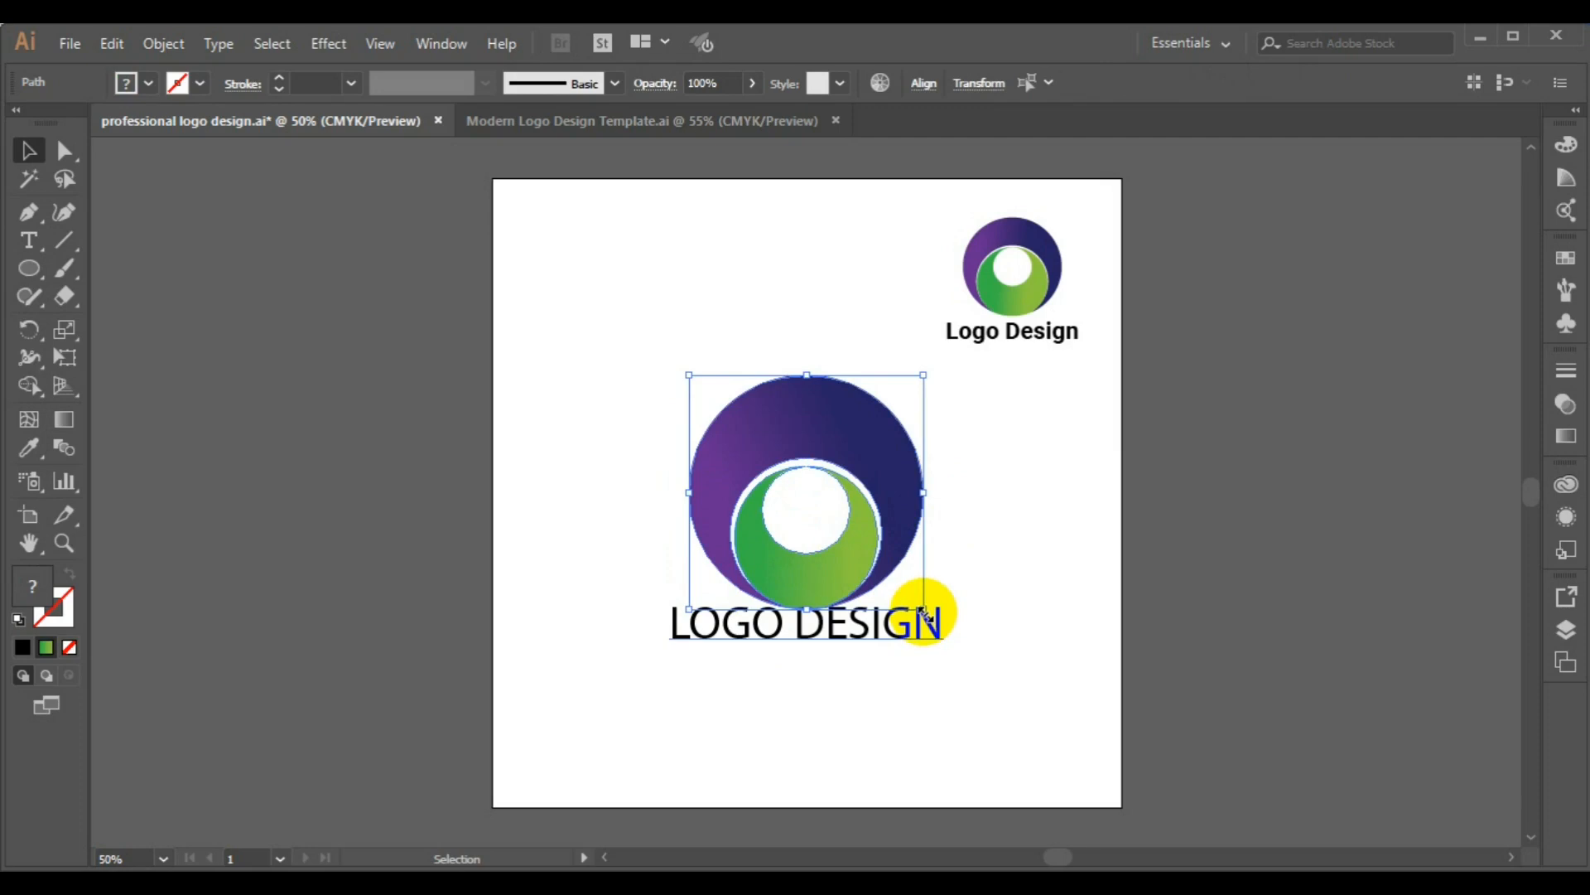
pyautogui.moveTo(924, 613); pyautogui.dragTo(902, 586)
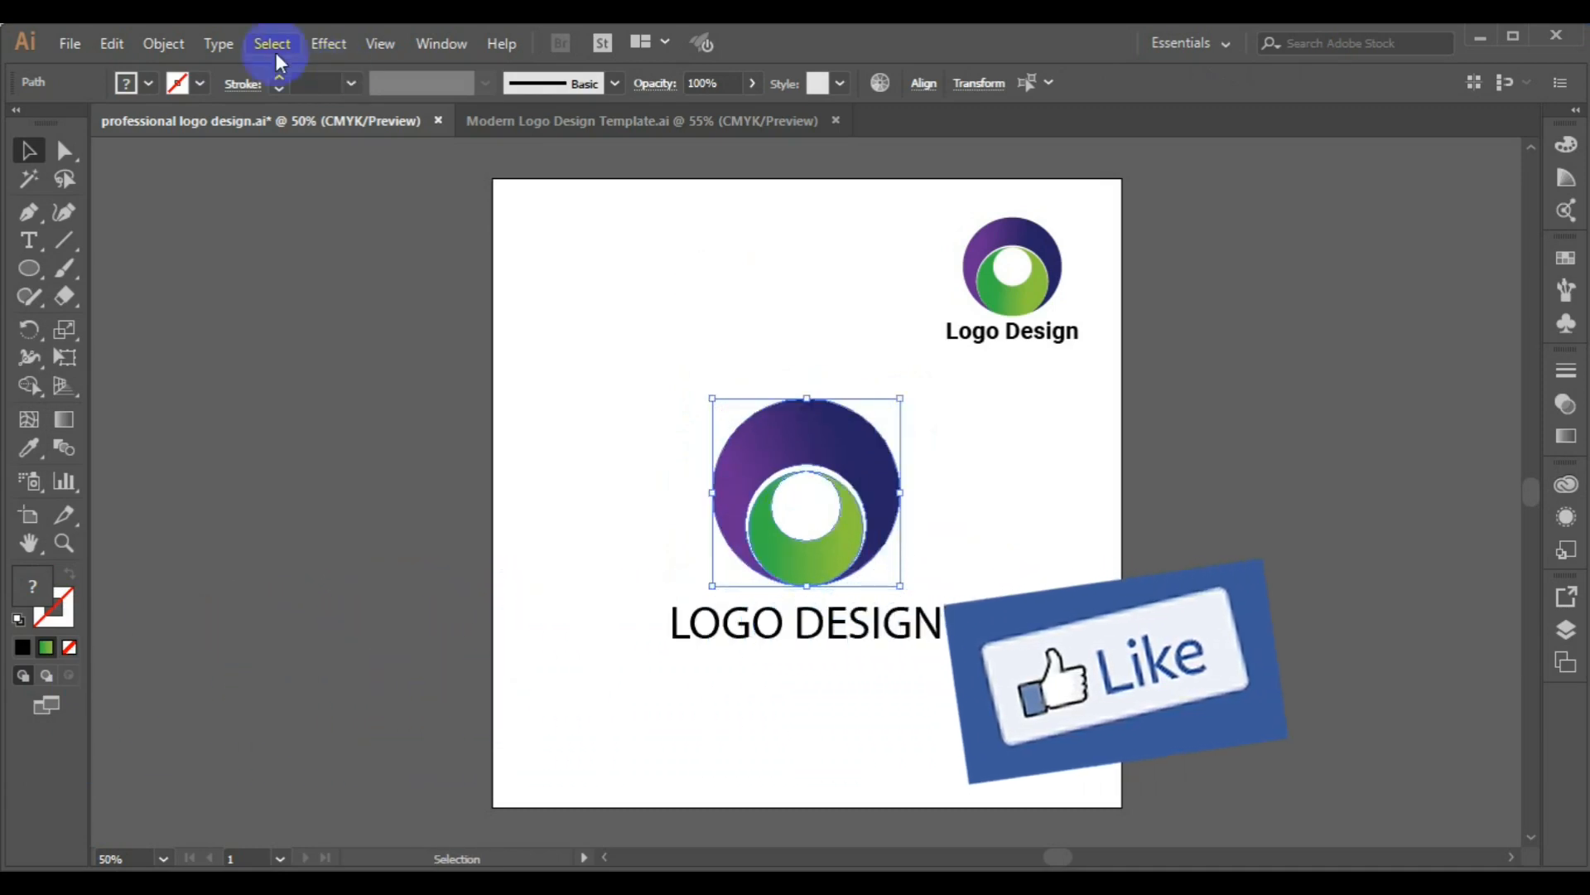
pyautogui.click(180, 47)
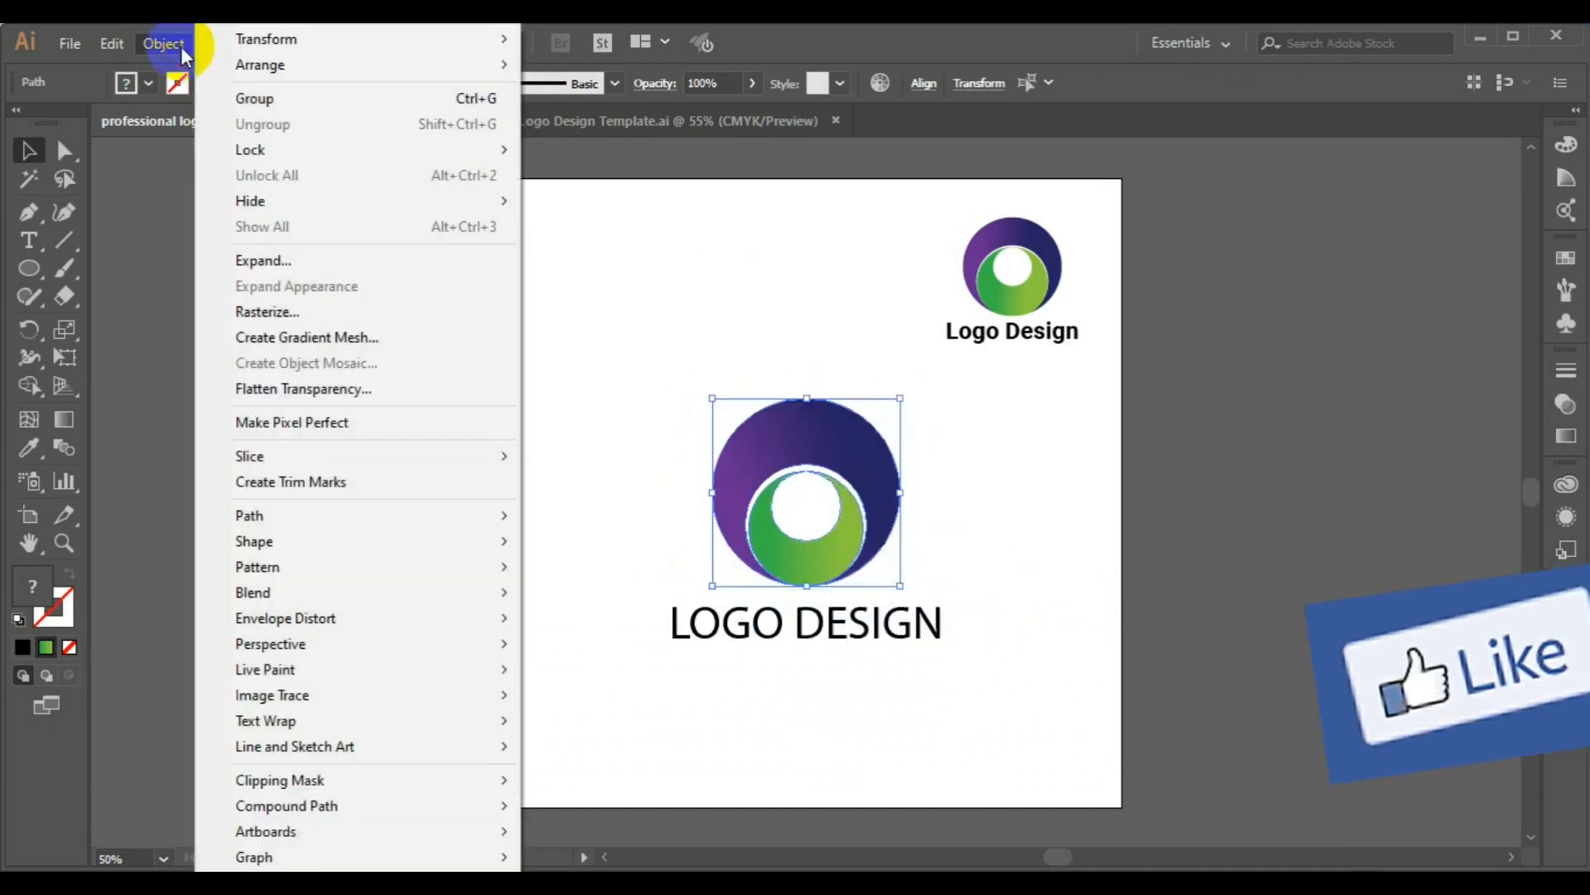
pyautogui.click(339, 101)
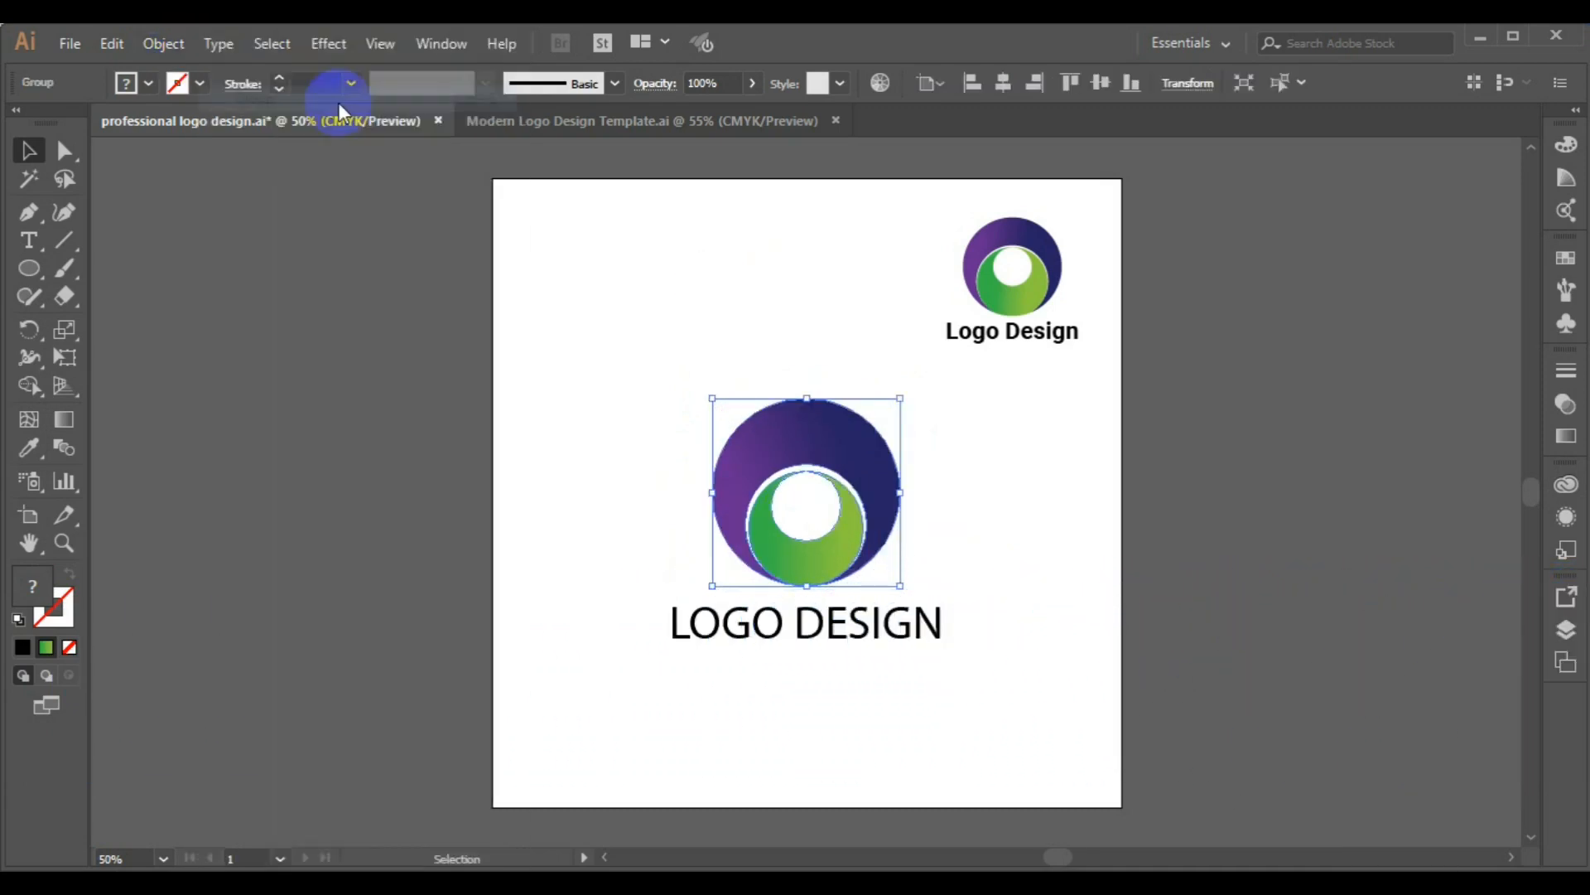
# - Align the emblem group and the LOGO DESIGN text by their horizontal centres, undoing a trial vertical centring
pyautogui.keyDown('shift'); pyautogui.click(703, 631); pyautogui.keyUp('shift')
pyautogui.click(798, 90)
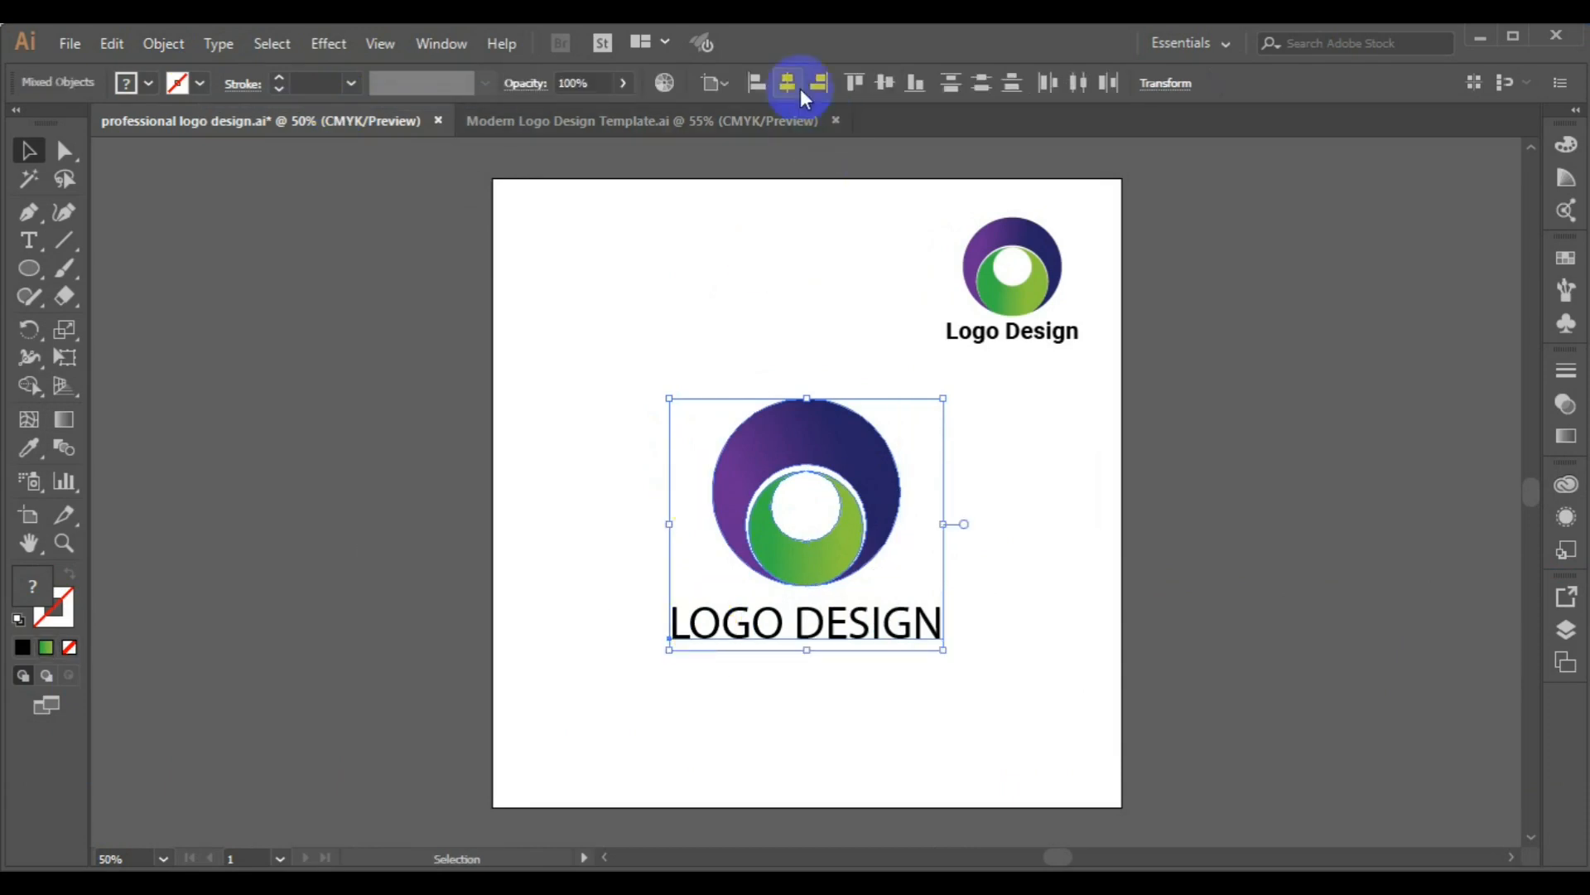
pyautogui.click(883, 91)
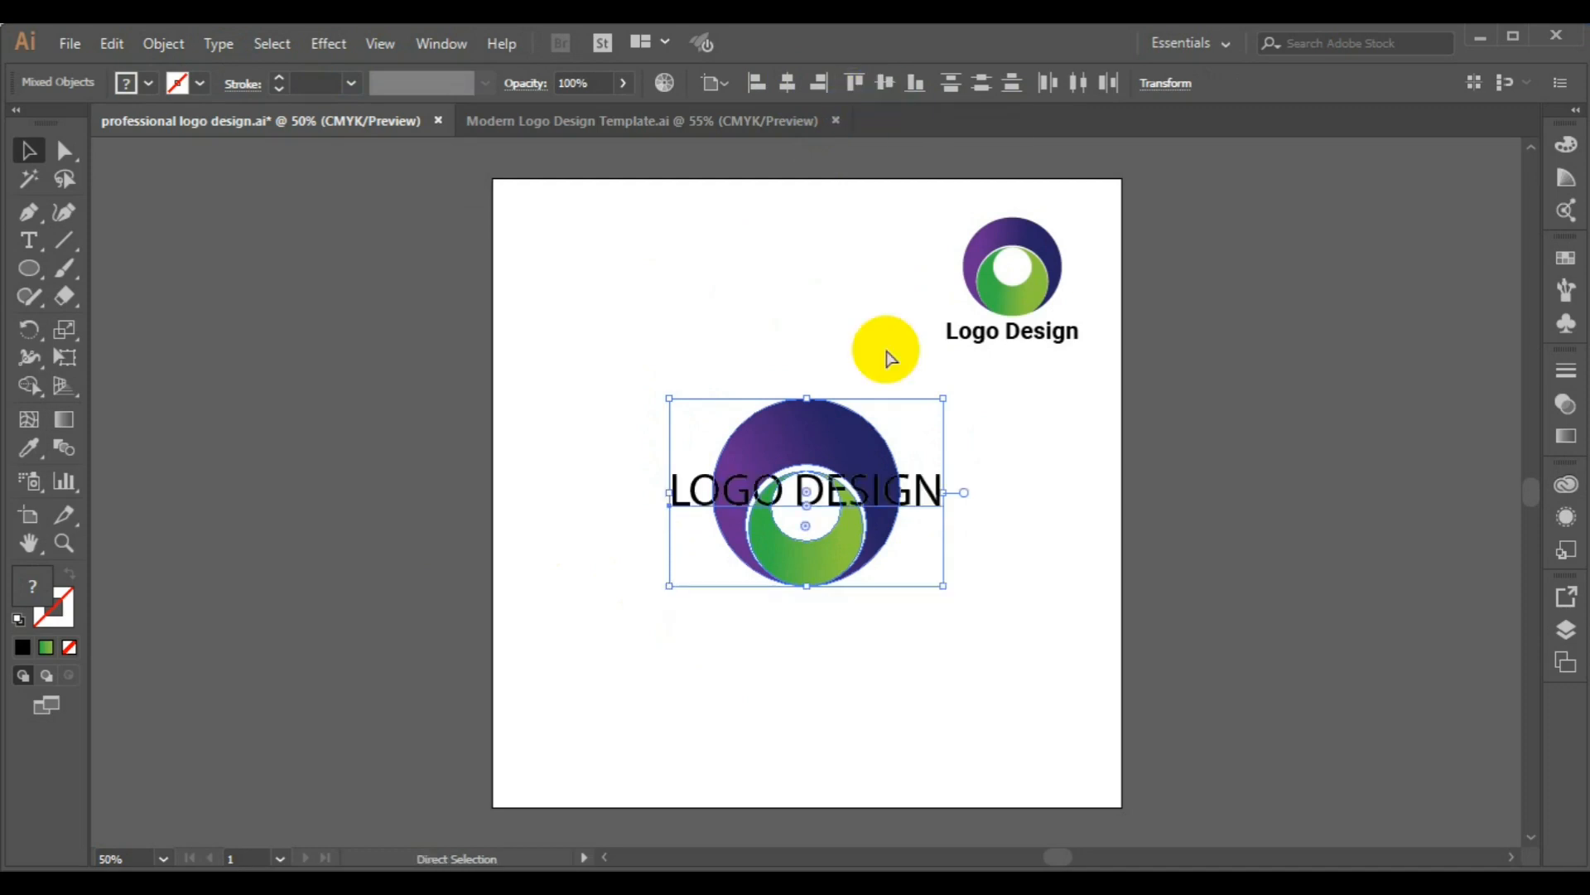
pyautogui.hotkey('ctrl', 'z')
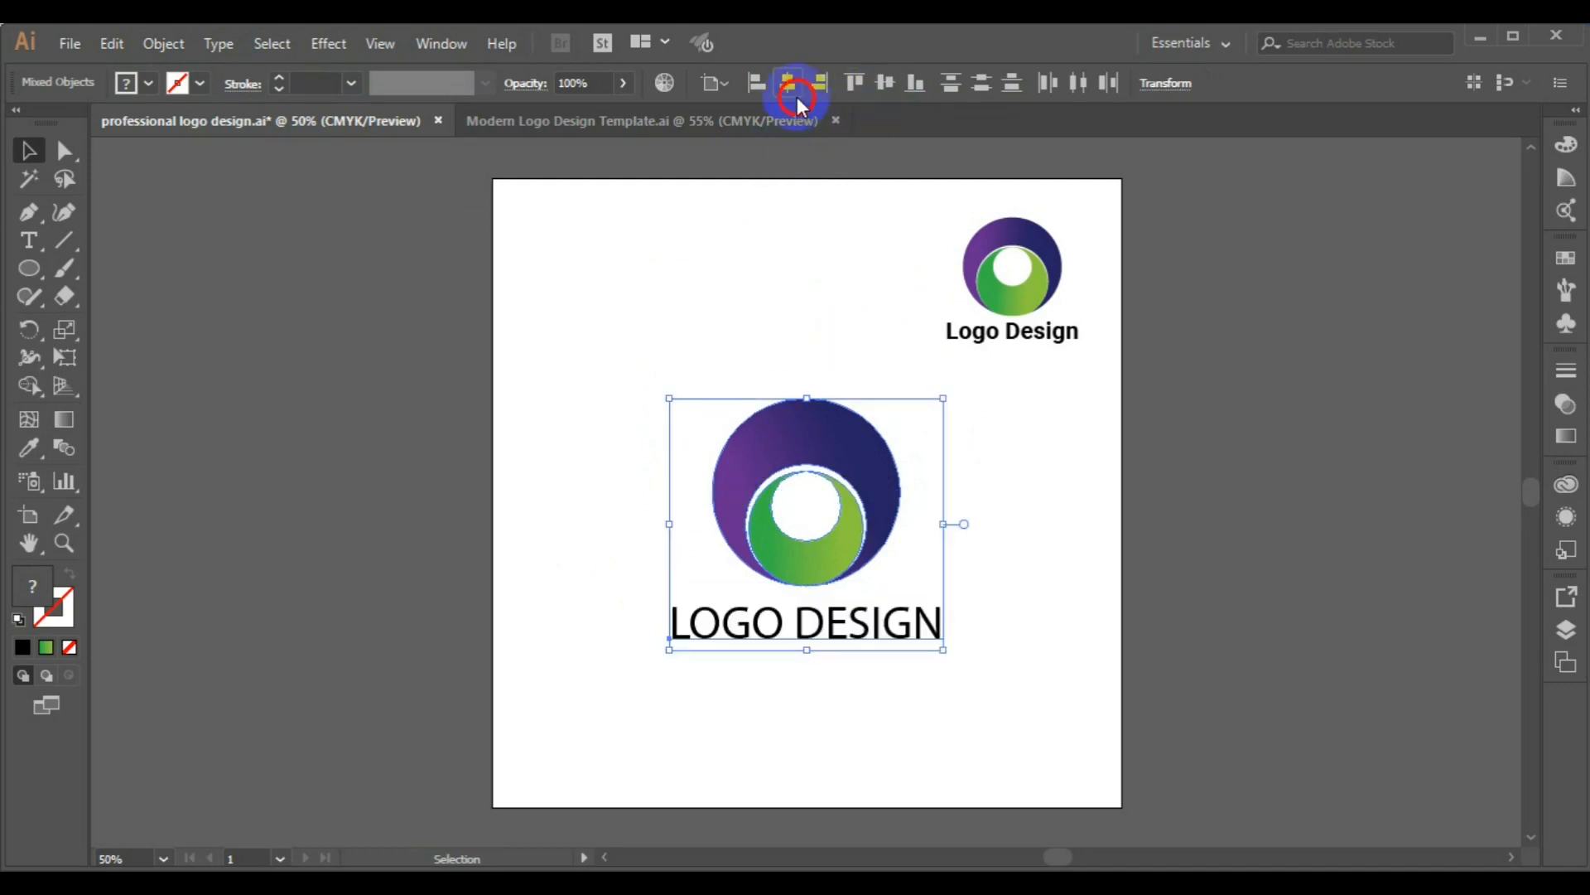
pyautogui.click(1315, 539)
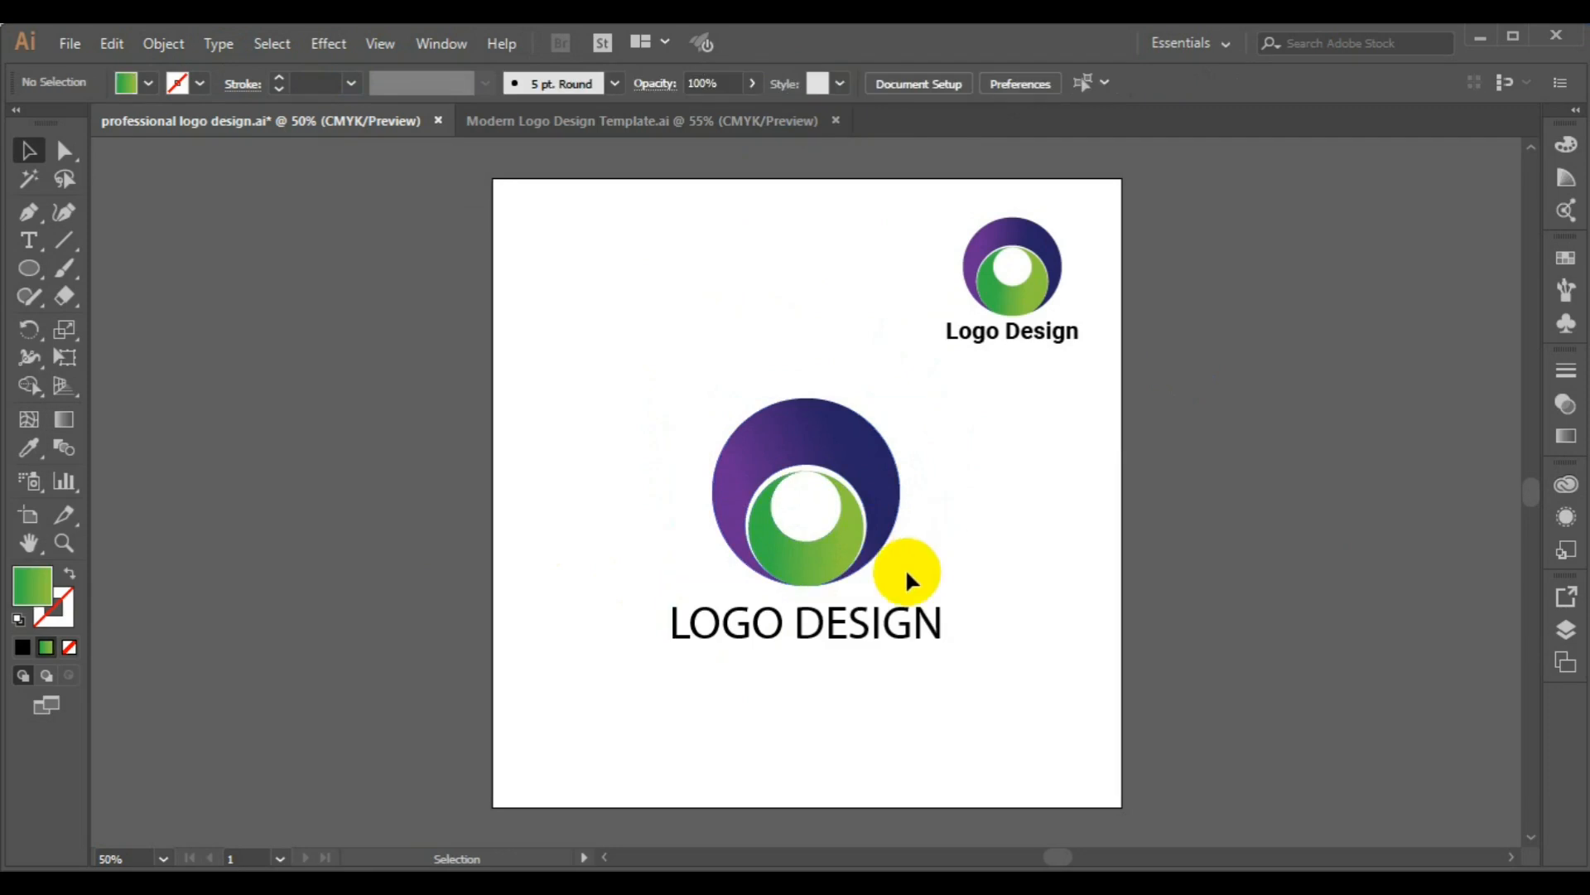
# - Nudge the LOGO DESIGN text upward in small increments until it sits close beneath the emblem
pyautogui.click(864, 630)
pyautogui.press('Up')
pyautogui.press('Up')
pyautogui.press('Up')
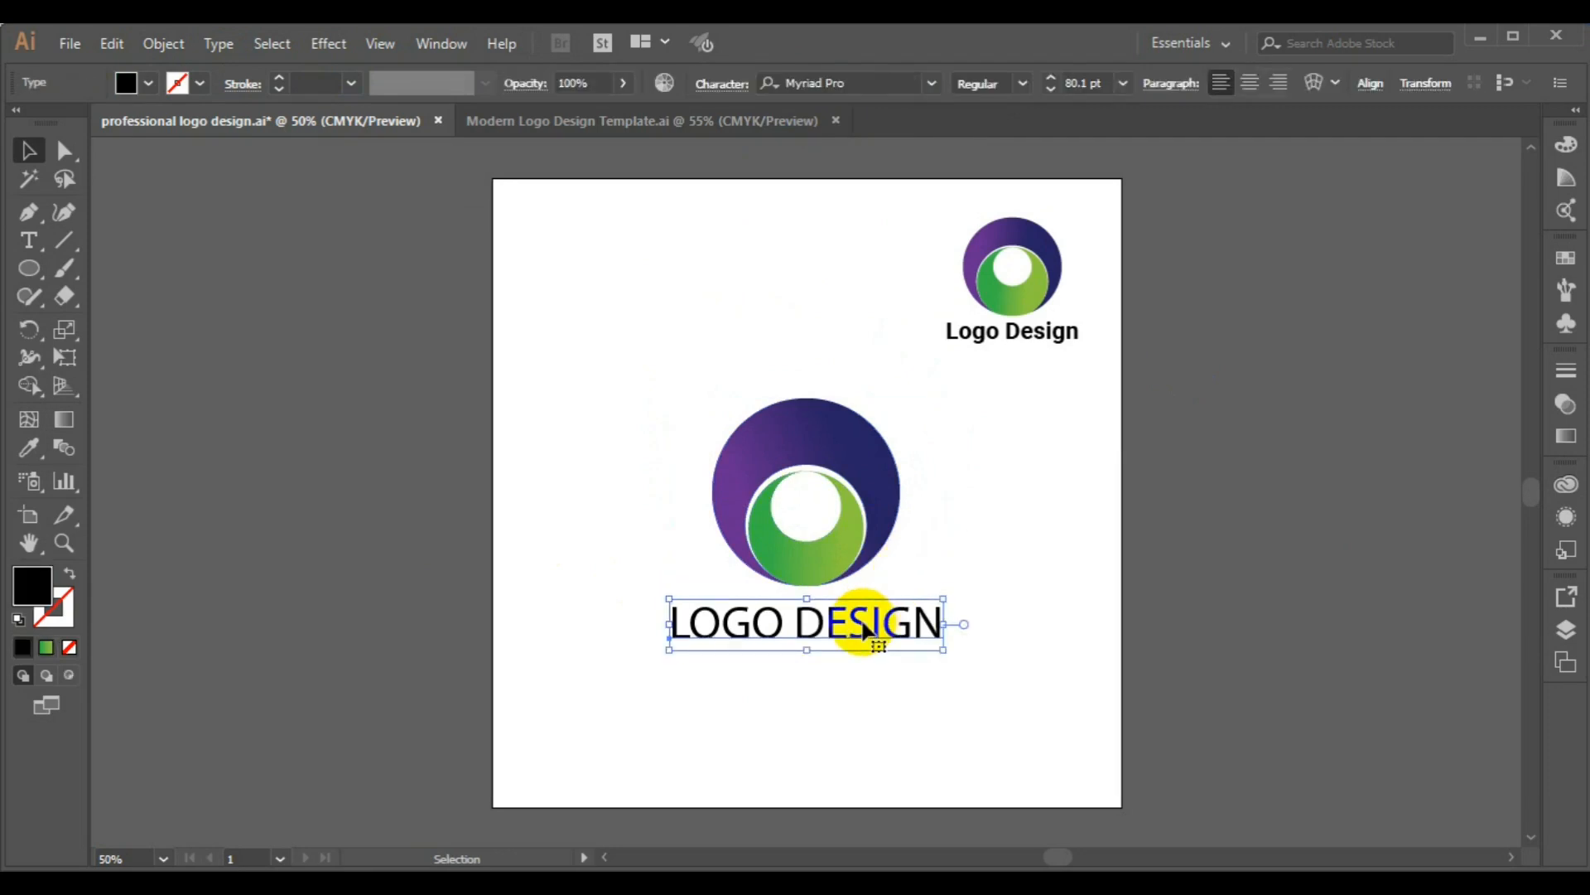
pyautogui.press('Up')
pyautogui.press('Up')
pyautogui.press('Up')
pyautogui.press('Up')
pyautogui.press('Up')
pyautogui.press('Up')
pyautogui.press('Up')
pyautogui.press('Up')
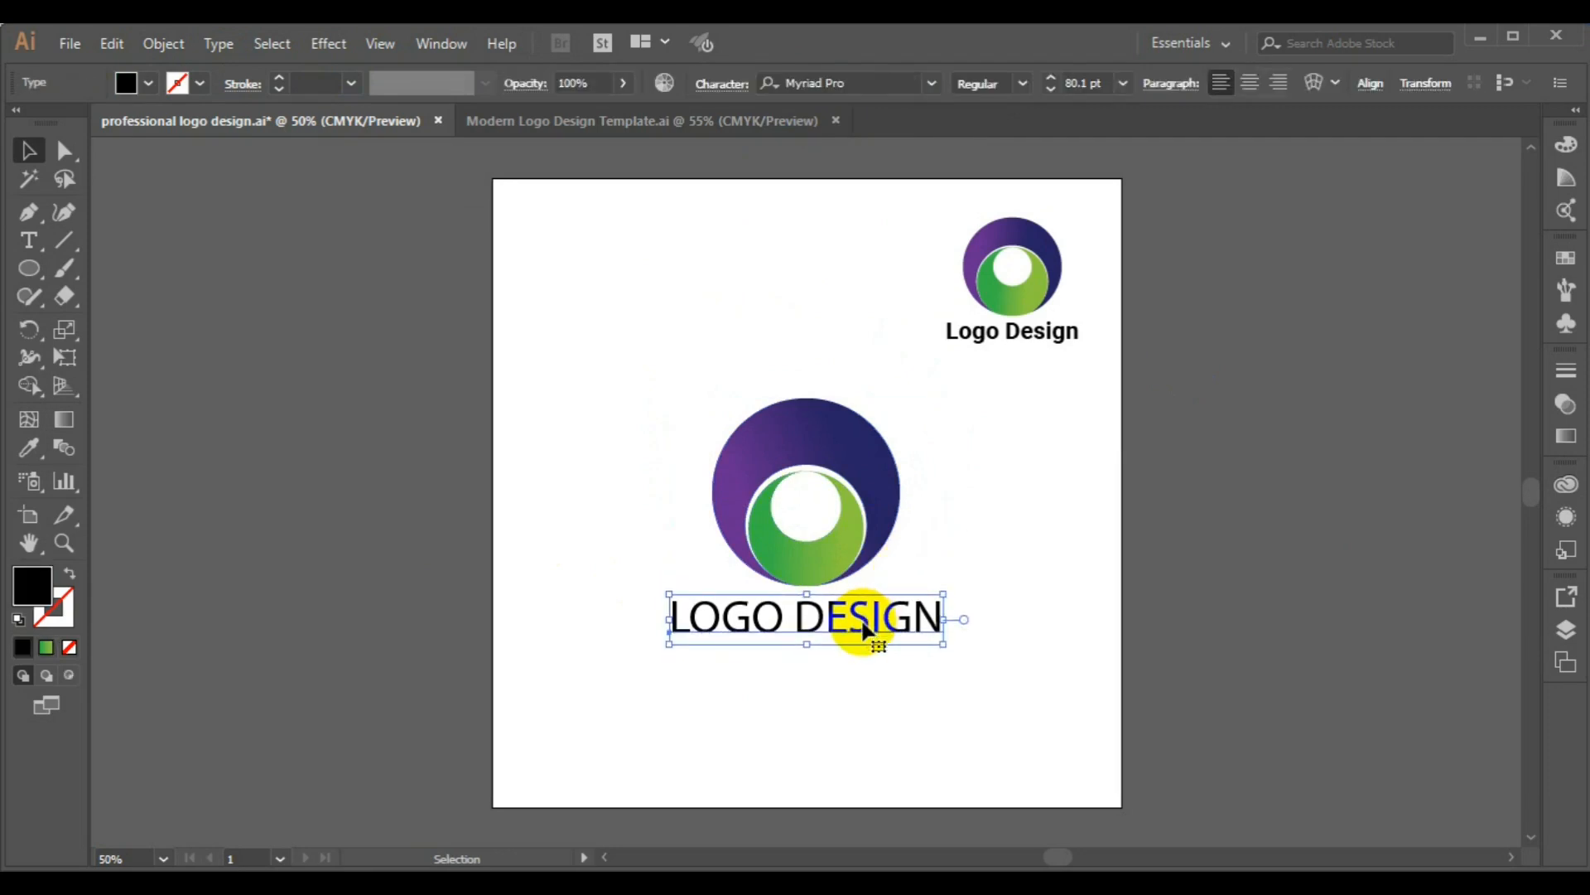
pyautogui.press('Up')
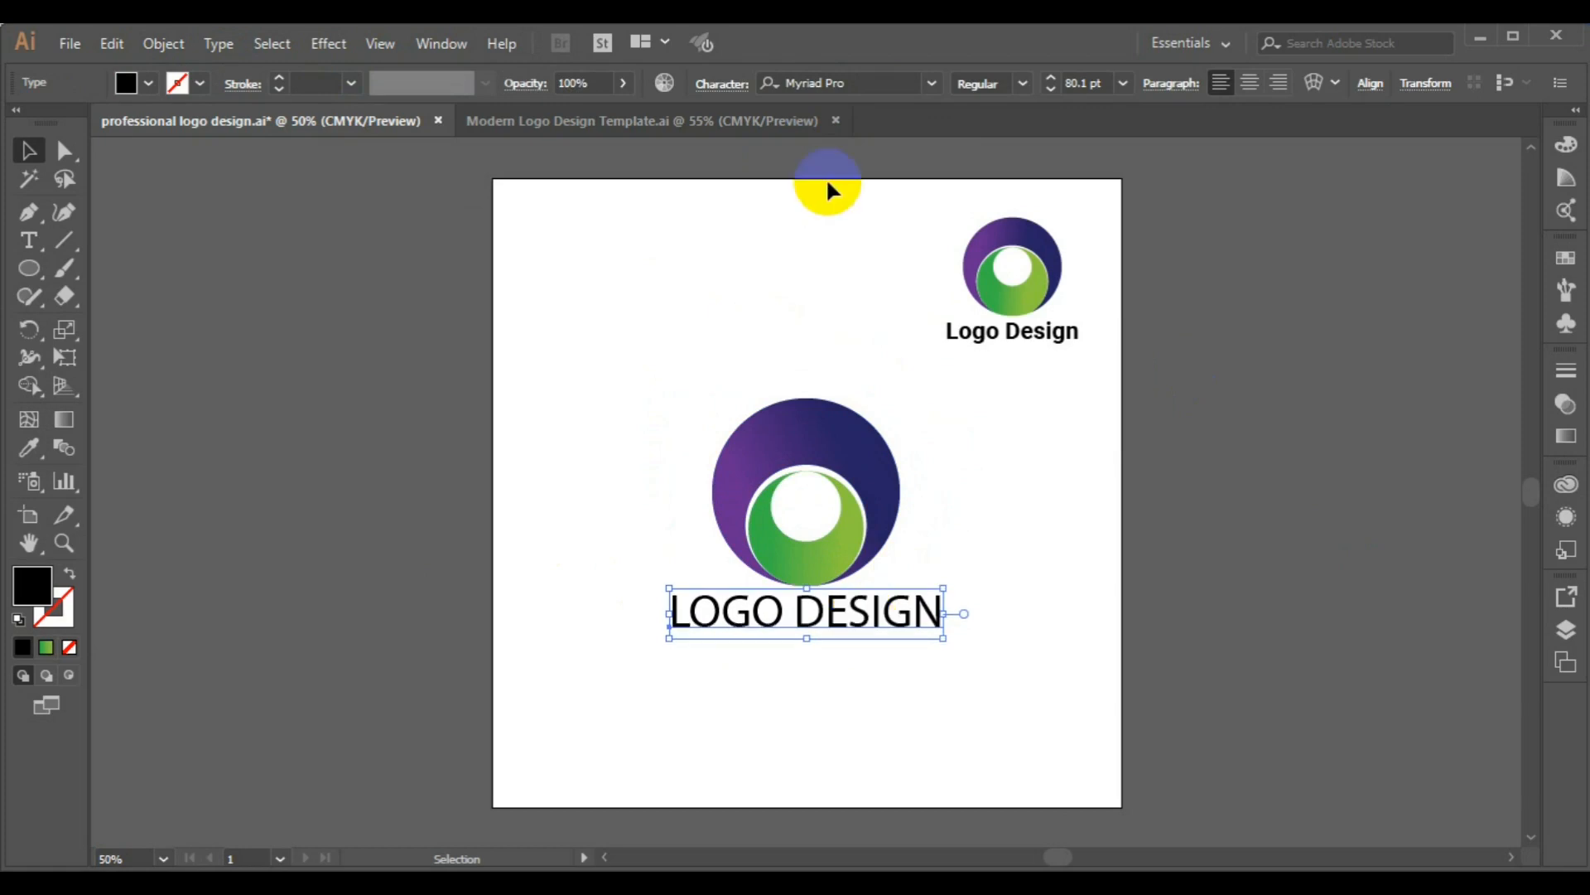
# - Delete the small reference logo with its caption from the artboard's upper-right corner
pyautogui.moveTo(827, 165); pyautogui.dragTo(1121, 391)
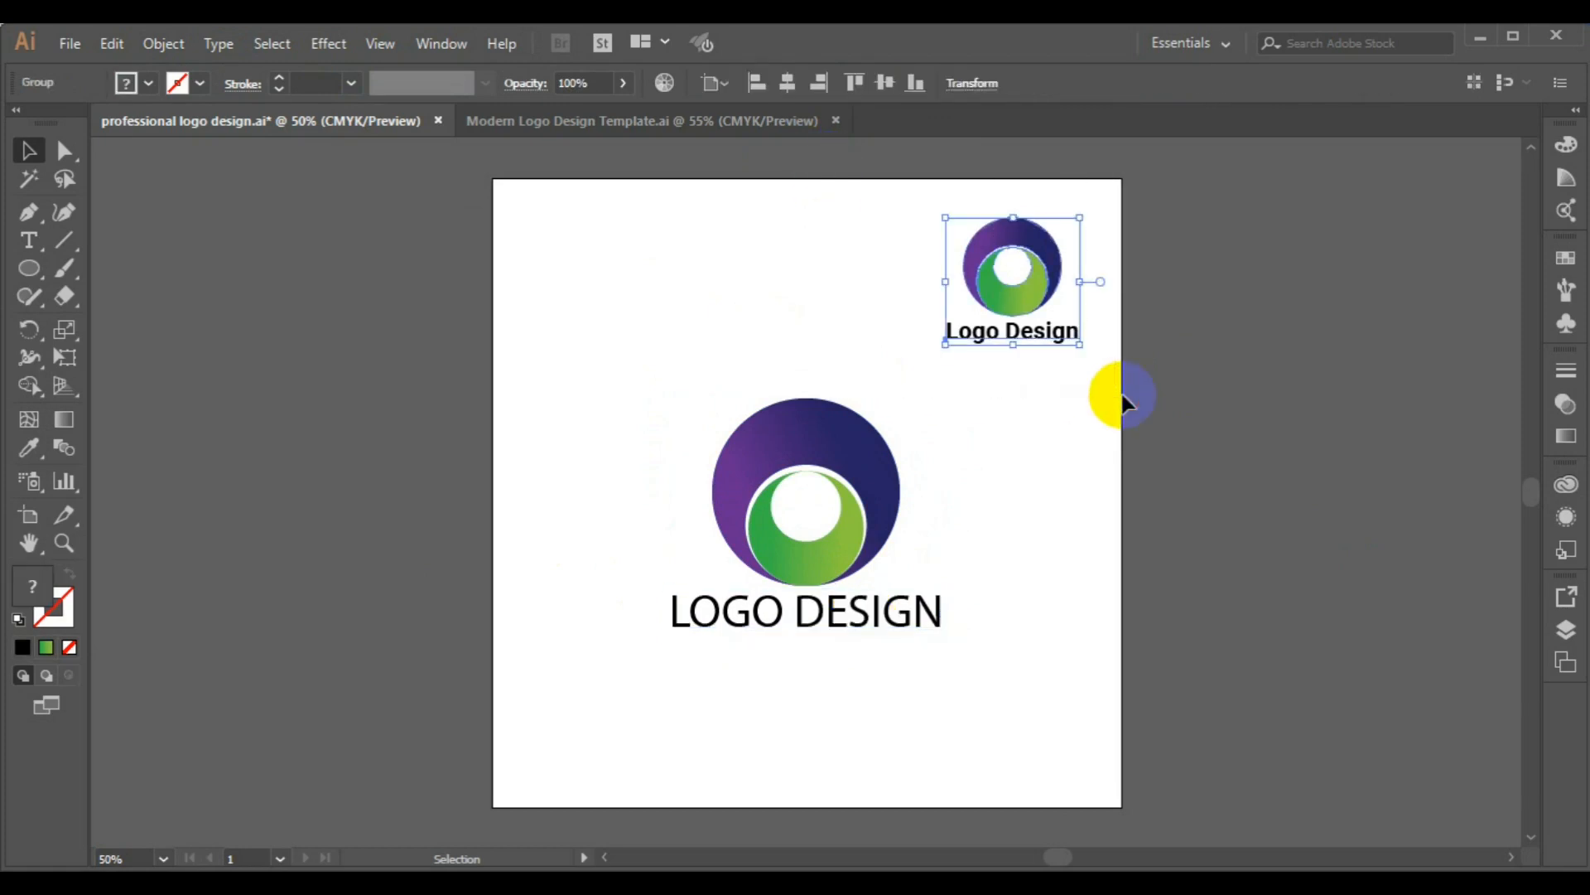
pyautogui.press('Delete')
# - Group the emblem with the LOGO DESIGN text, centre the group vertically on the artboard and deselect it
pyautogui.moveTo(418, 349); pyautogui.dragTo(1079, 708)
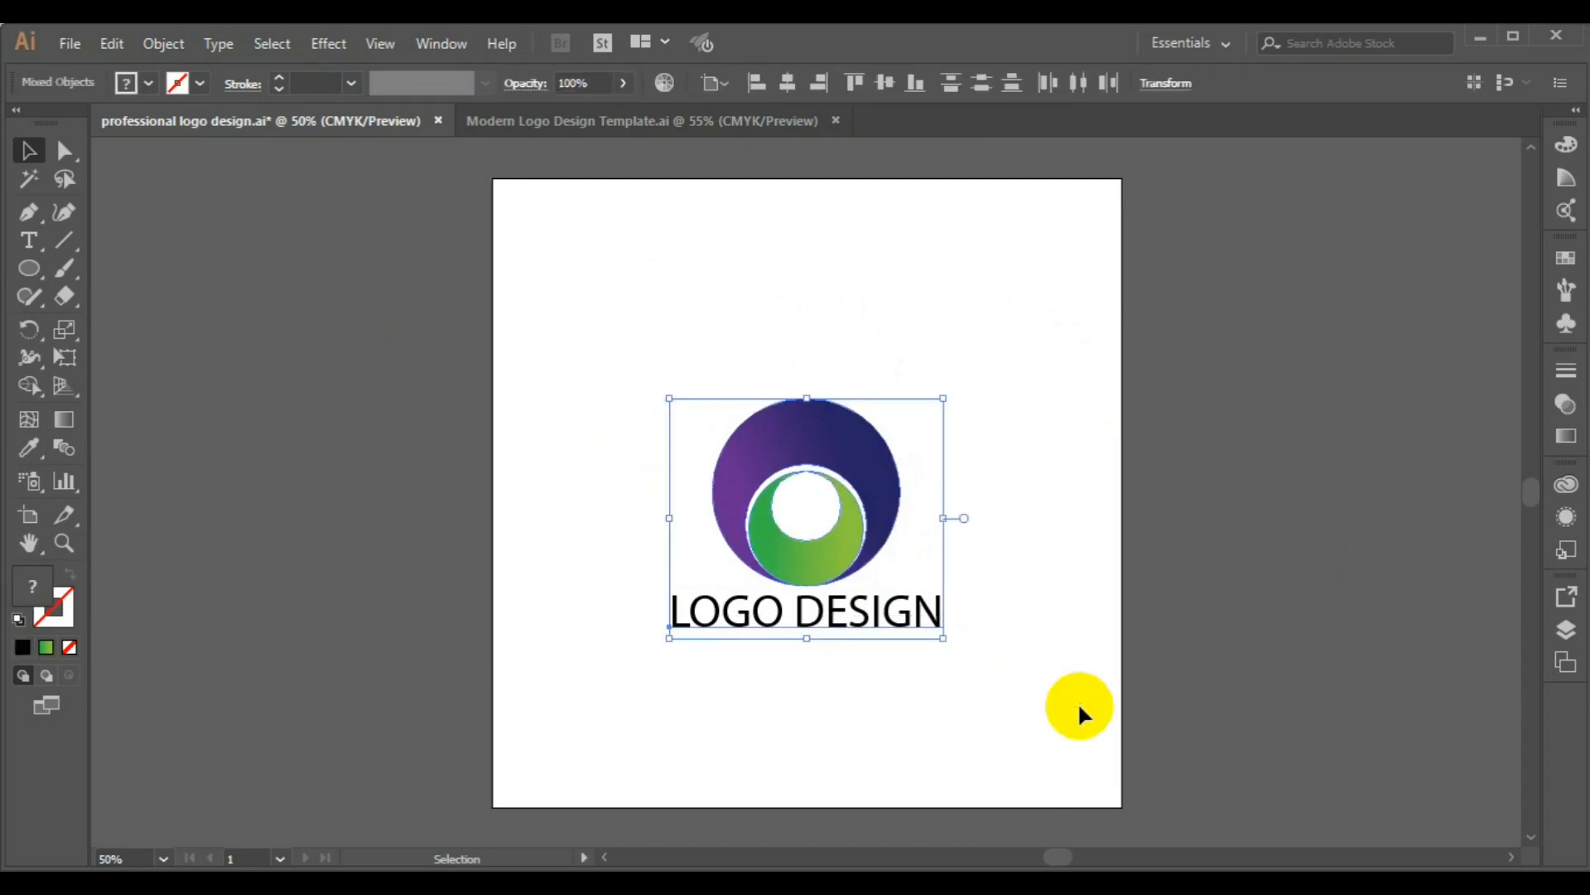
pyautogui.click(164, 43)
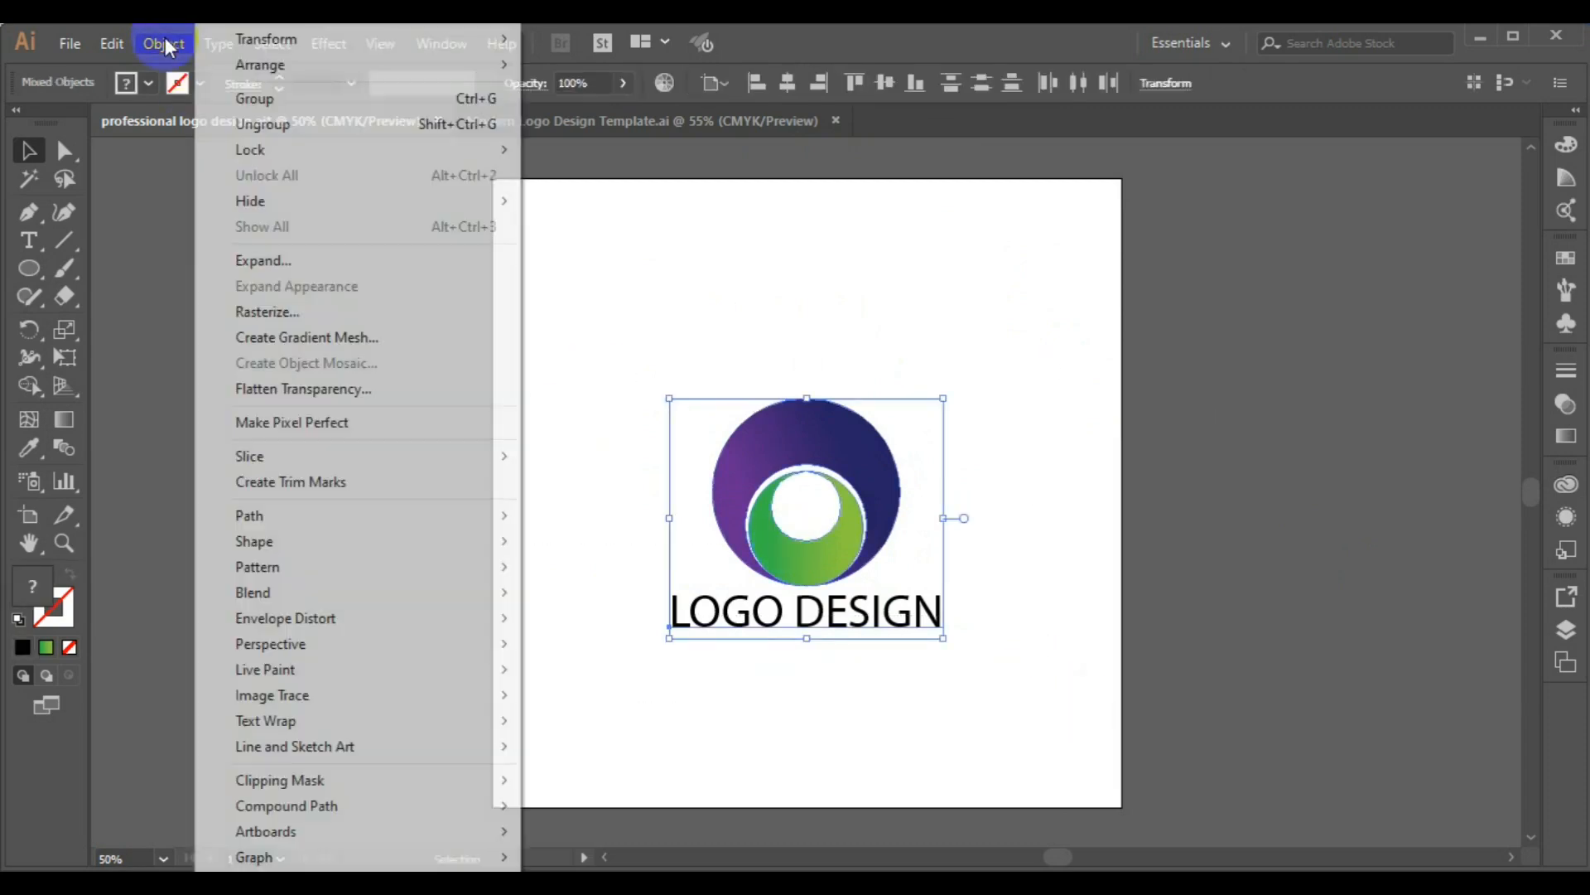
pyautogui.click(349, 106)
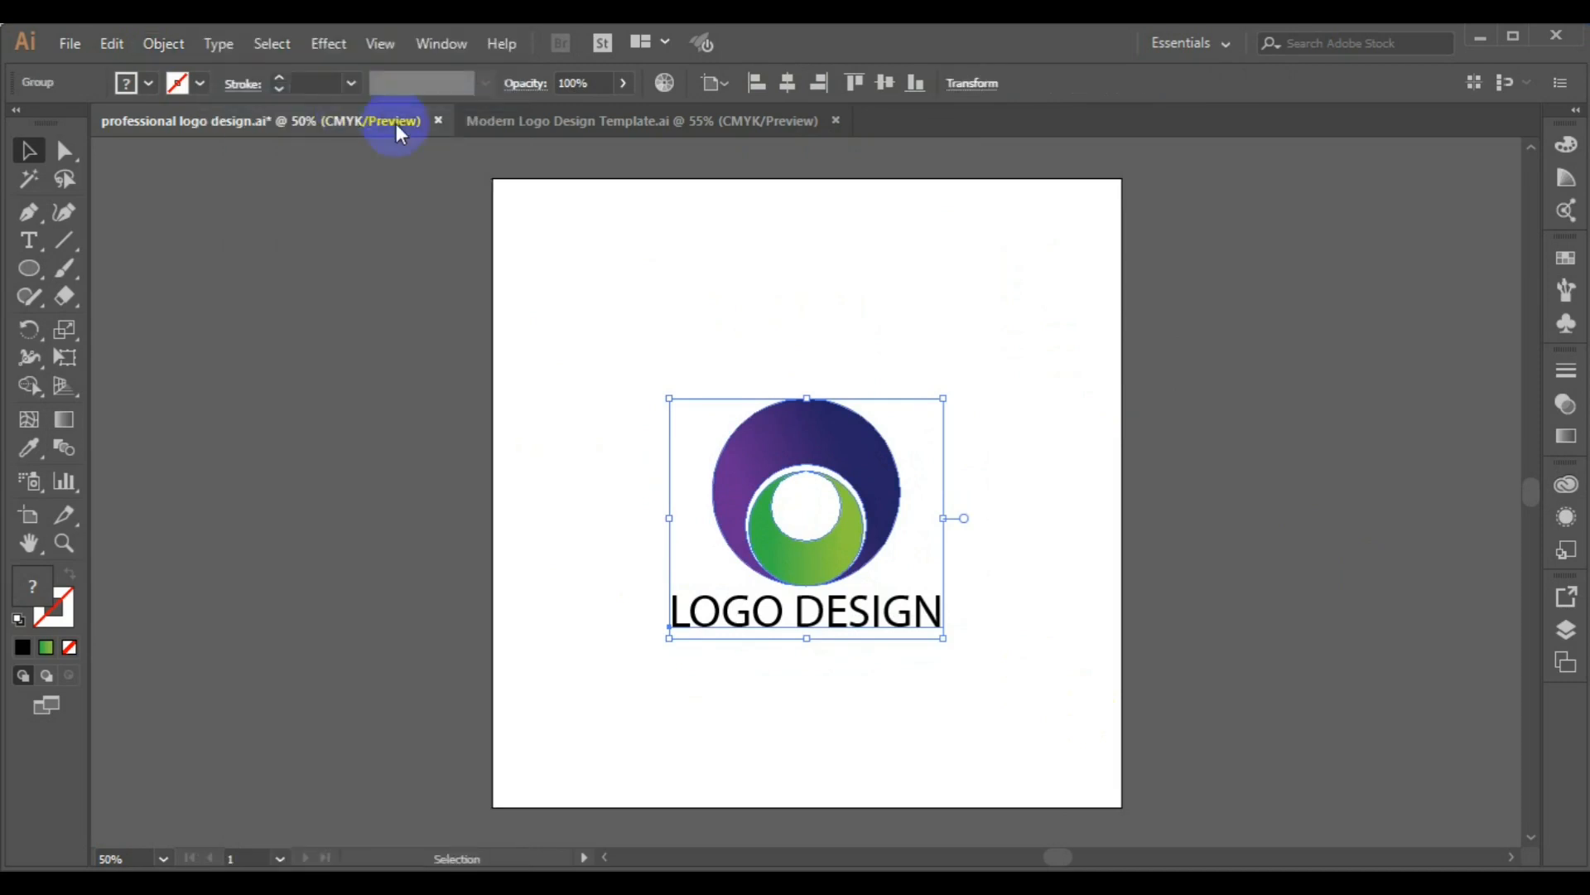
pyautogui.click(883, 91)
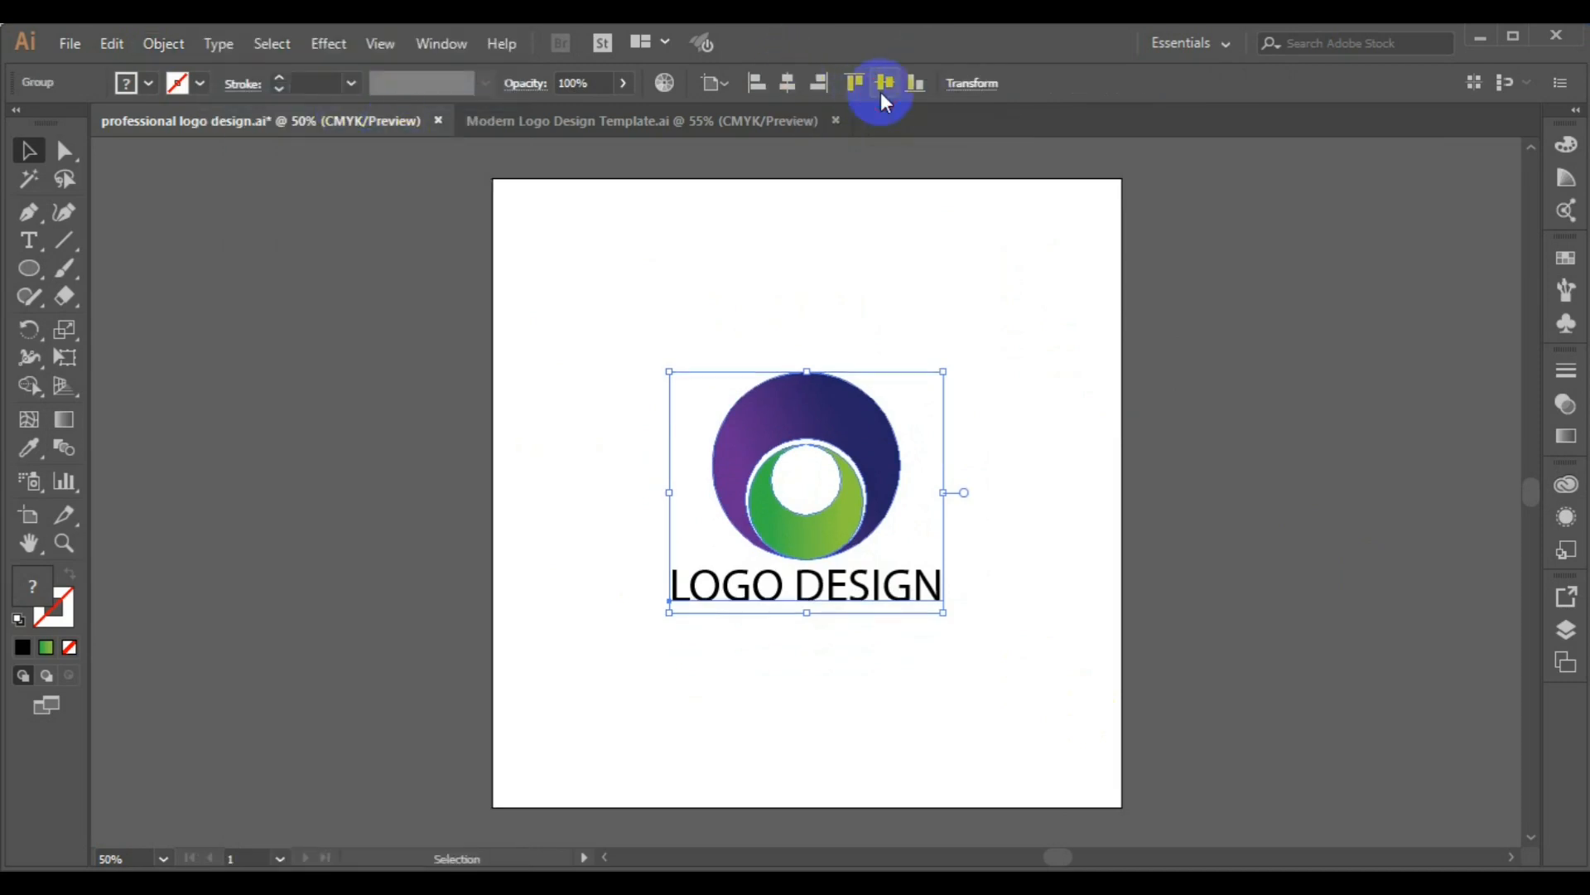
pyautogui.click(1182, 468)
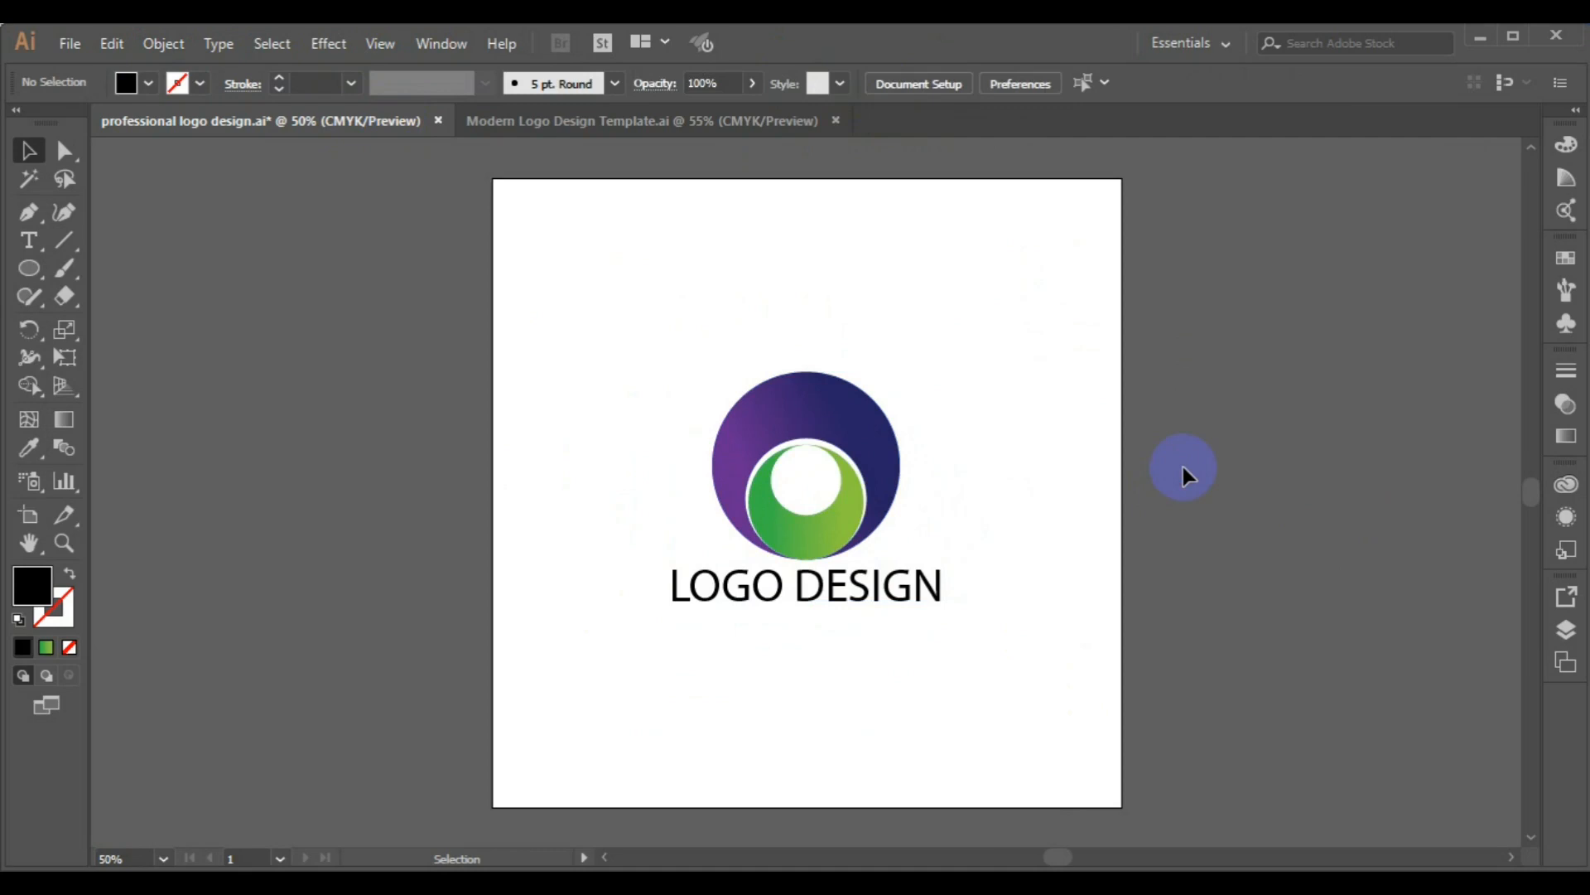